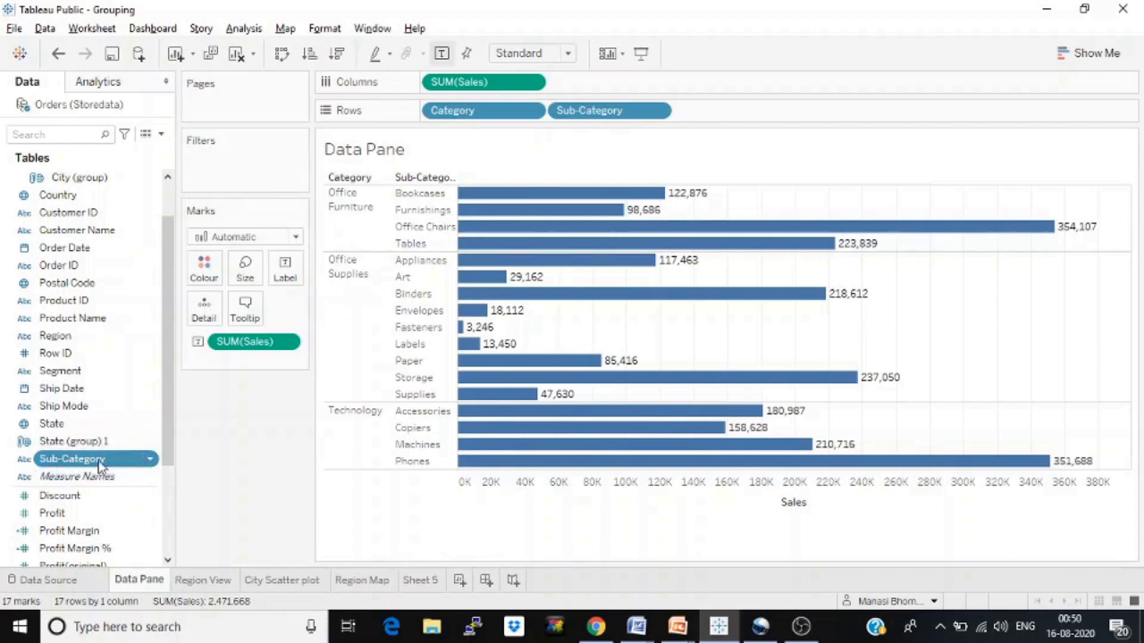
Step: Create a group from the Sub-Category field that combines Art and Envelopes, and name the combined group "Low sales items"
{"action": "left_click", "coordinate": [149, 461]}
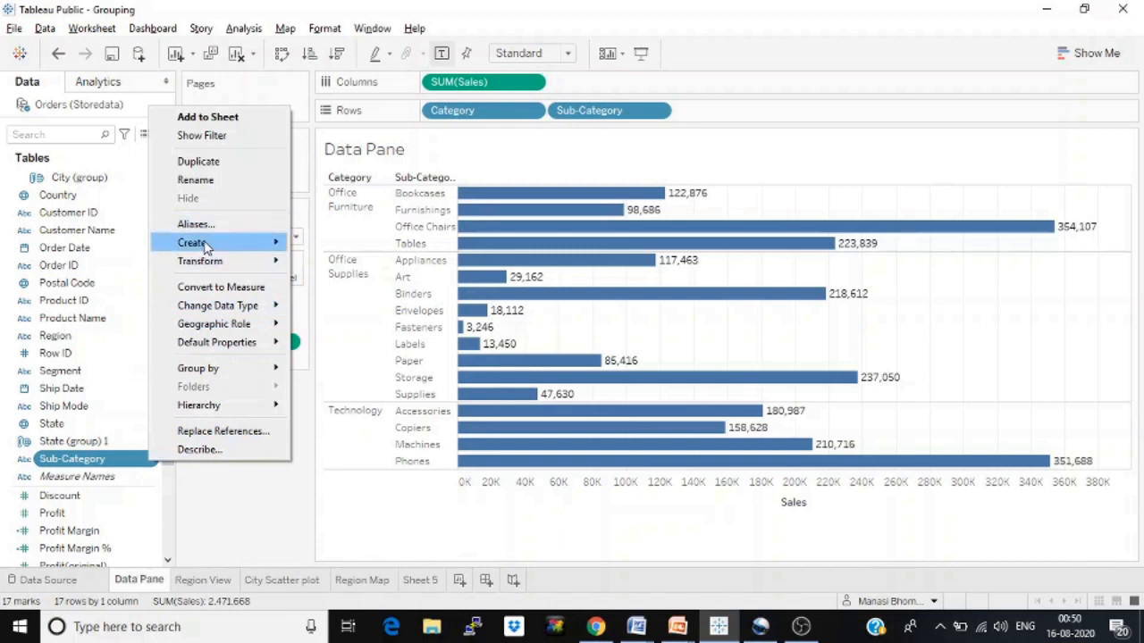
{"action": "mouse_move", "coordinate": [205, 244]}
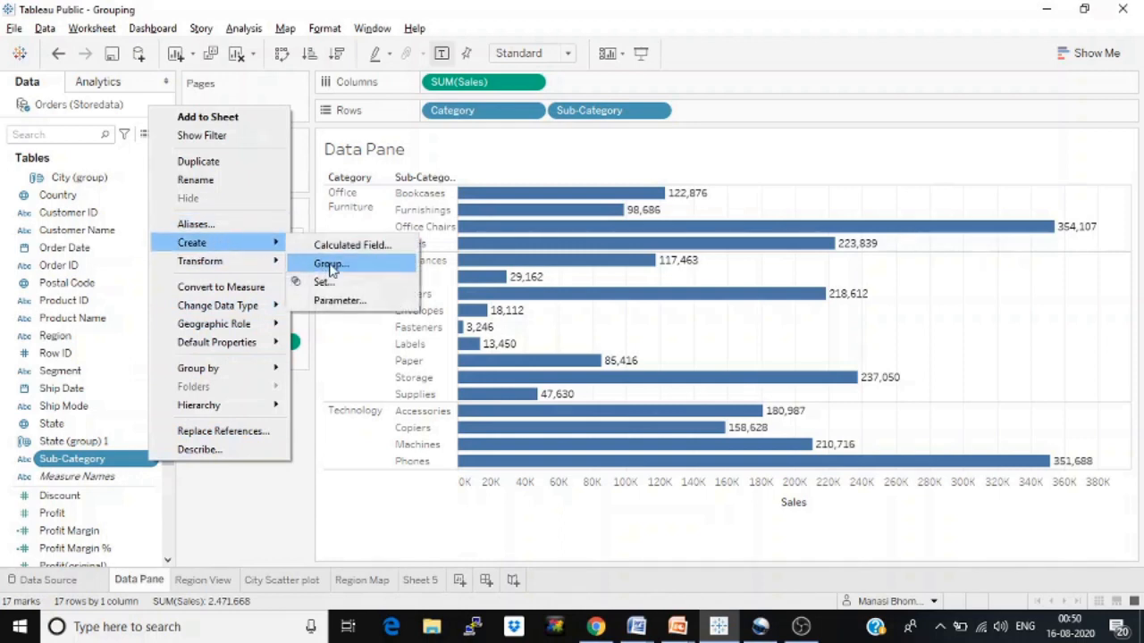
{"action": "left_click", "coordinate": [330, 263]}
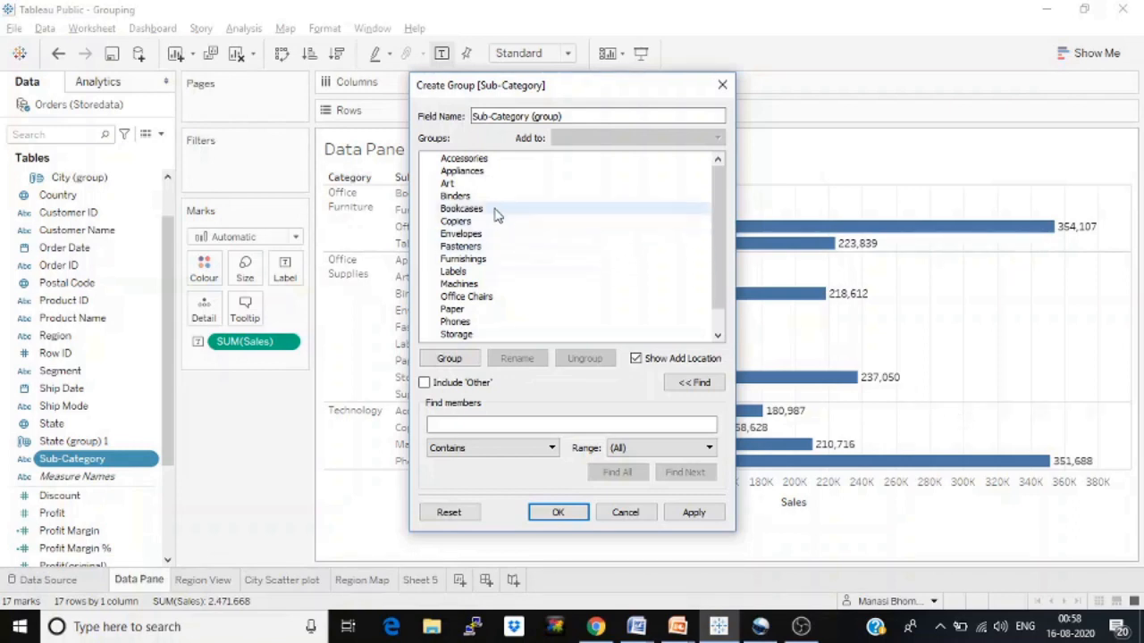
{"action": "left_click", "coordinate": [452, 185]}
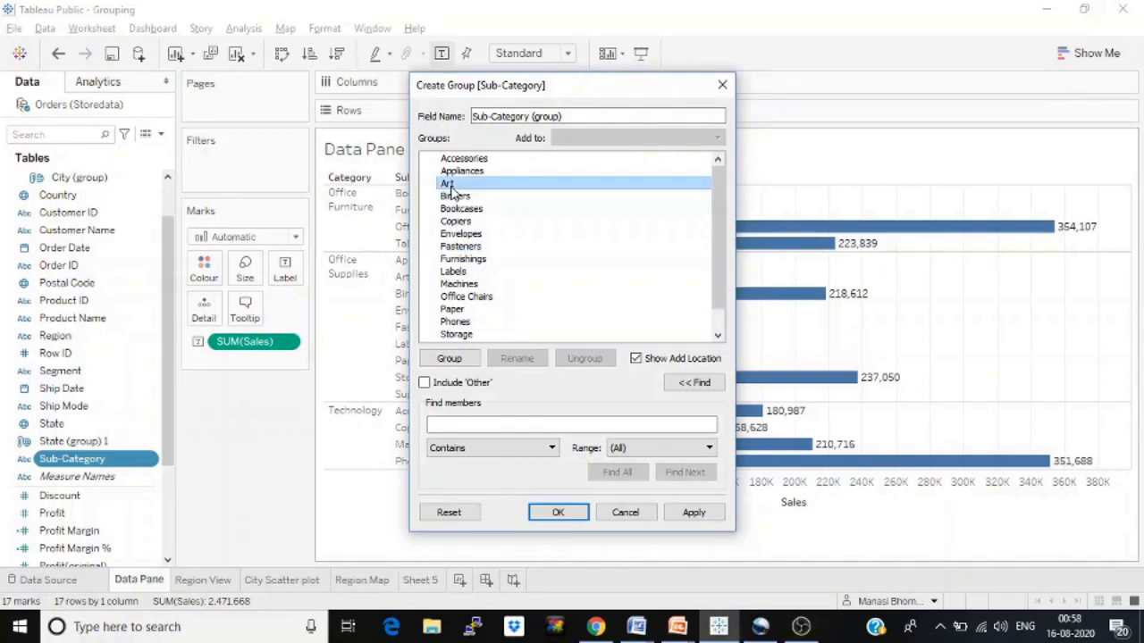
{"action": "left_click", "coordinate": [464, 235], "text": "ctrl"}
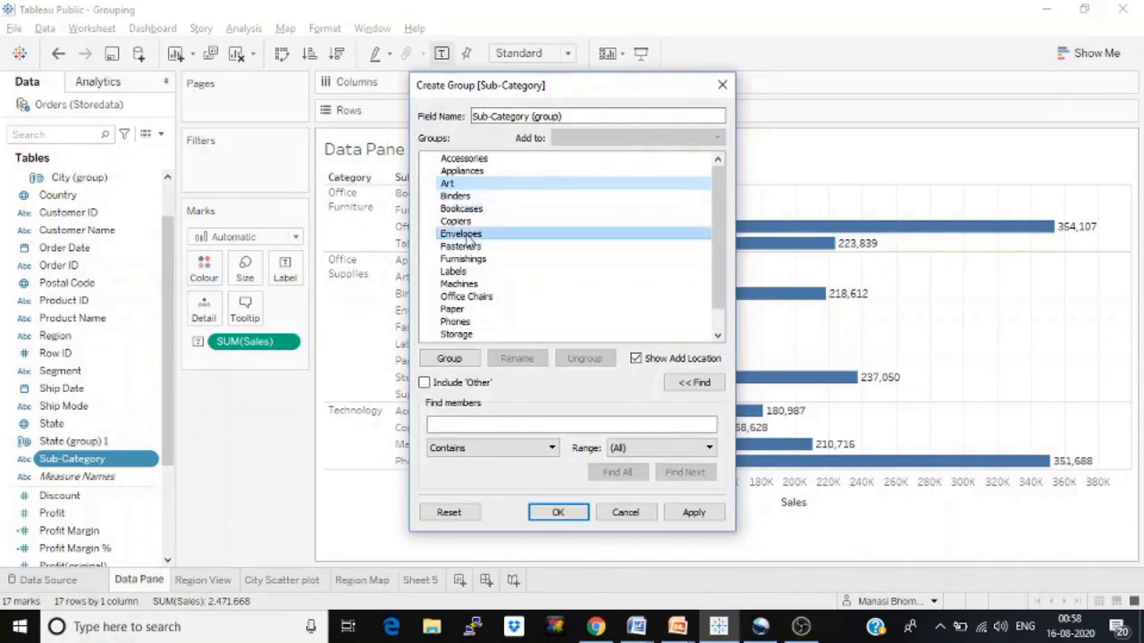
{"action": "left_click", "coordinate": [447, 361]}
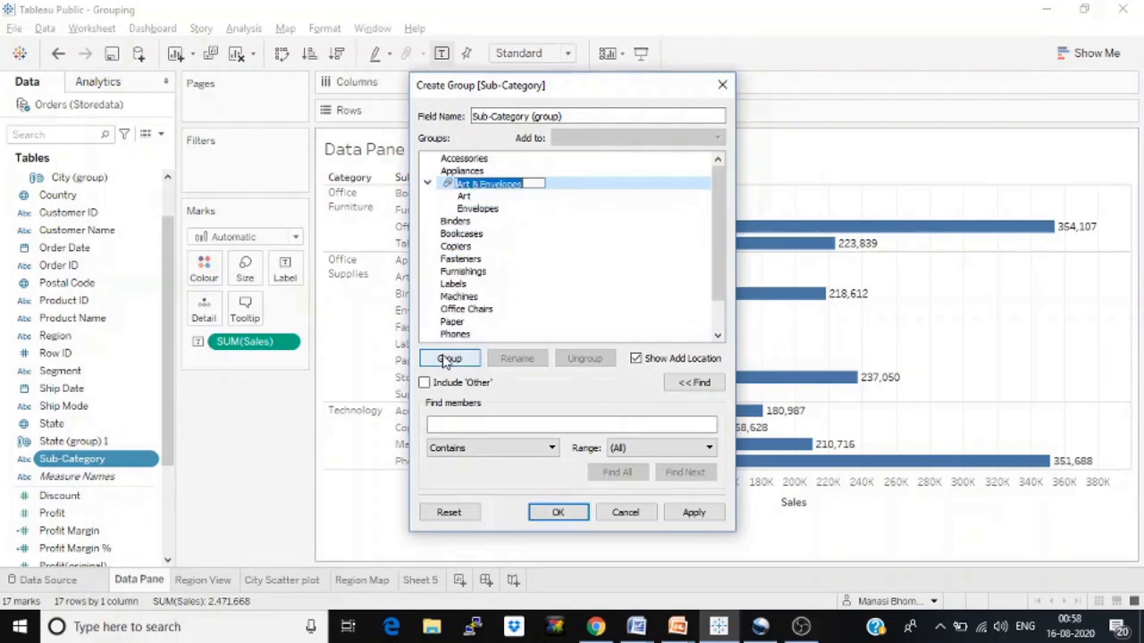
{"action": "left_click_drag", "start_coordinate": [559, 89], "coordinate": [672, 149]}
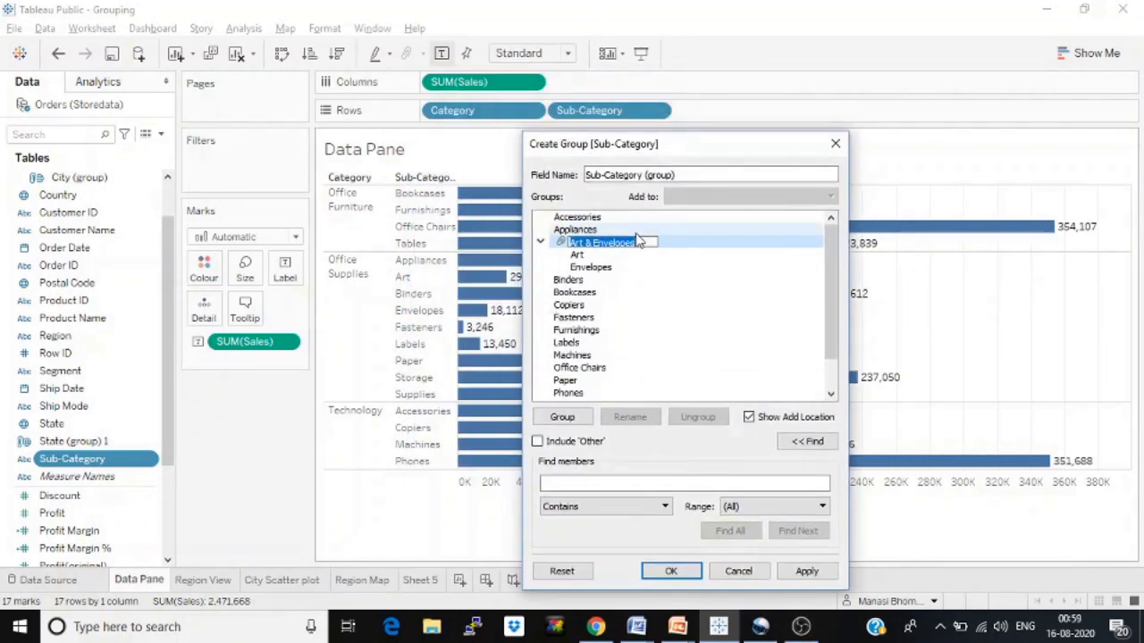
{"action": "key", "text": "BackSpace"}
{"action": "type", "text": "Low sales items"}
{"action": "key", "text": "Return"}
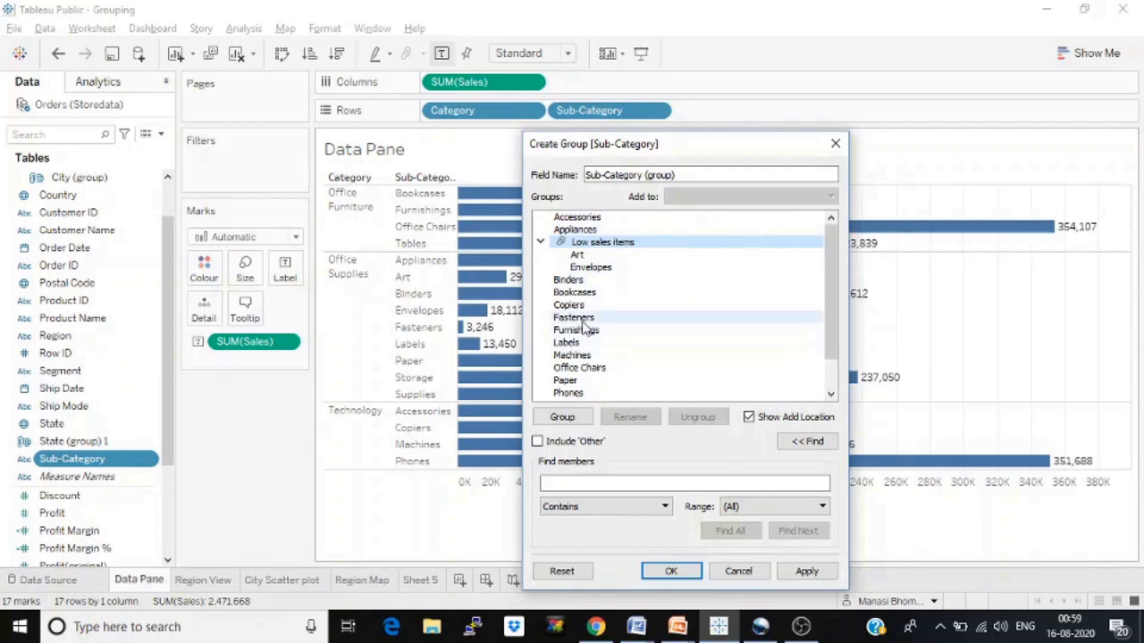
Step: Add Fasteners and Labels to the "Low sales items" group and save the new group field
{"action": "left_click_drag", "start_coordinate": [585, 324], "coordinate": [603, 258]}
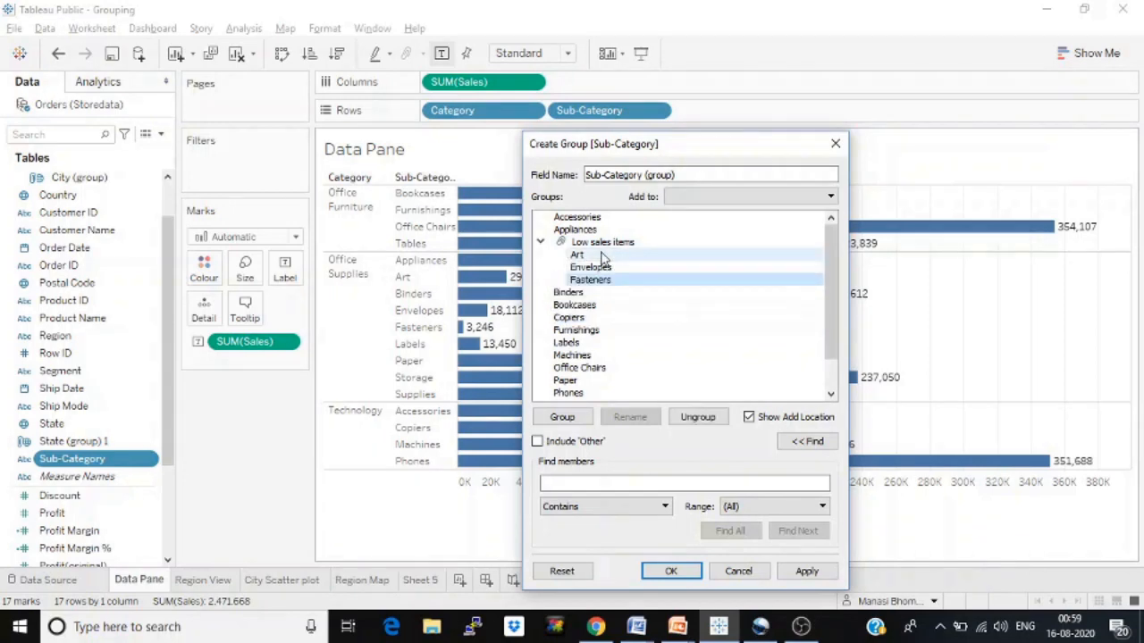
{"action": "left_click", "coordinate": [582, 346]}
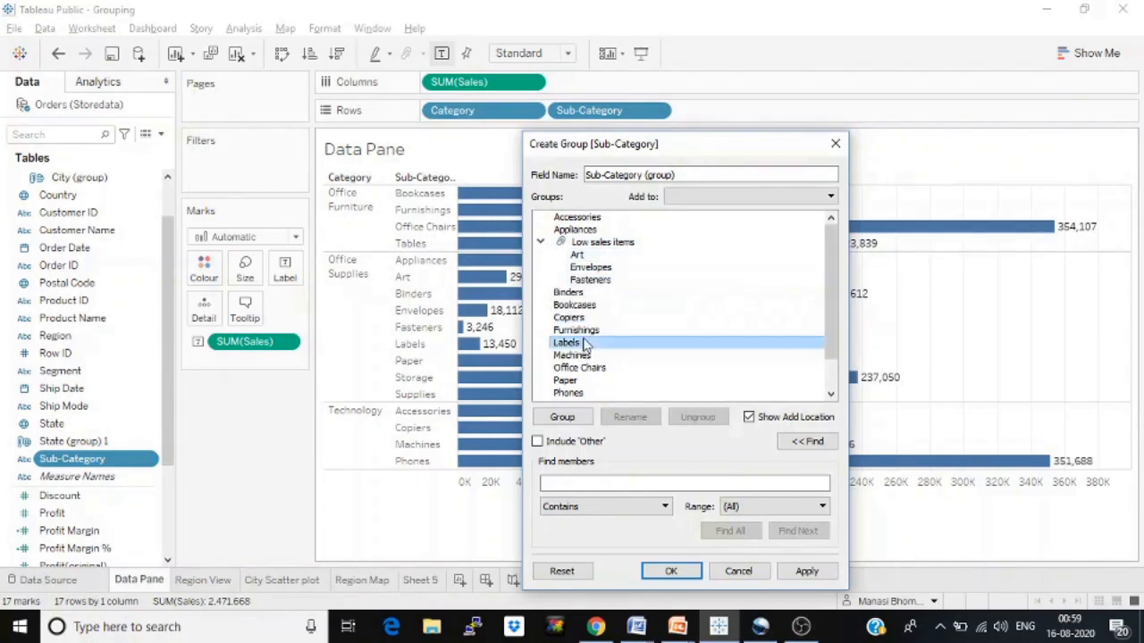
{"action": "left_click", "coordinate": [733, 196]}
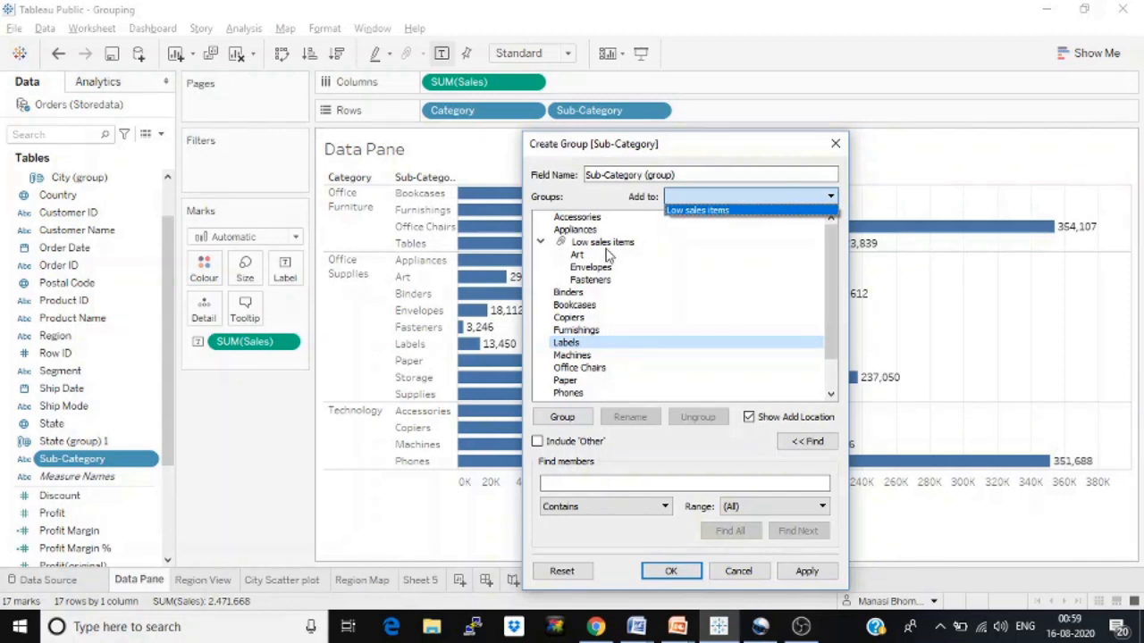
{"action": "left_click", "coordinate": [577, 348]}
{"action": "left_click", "coordinate": [768, 198]}
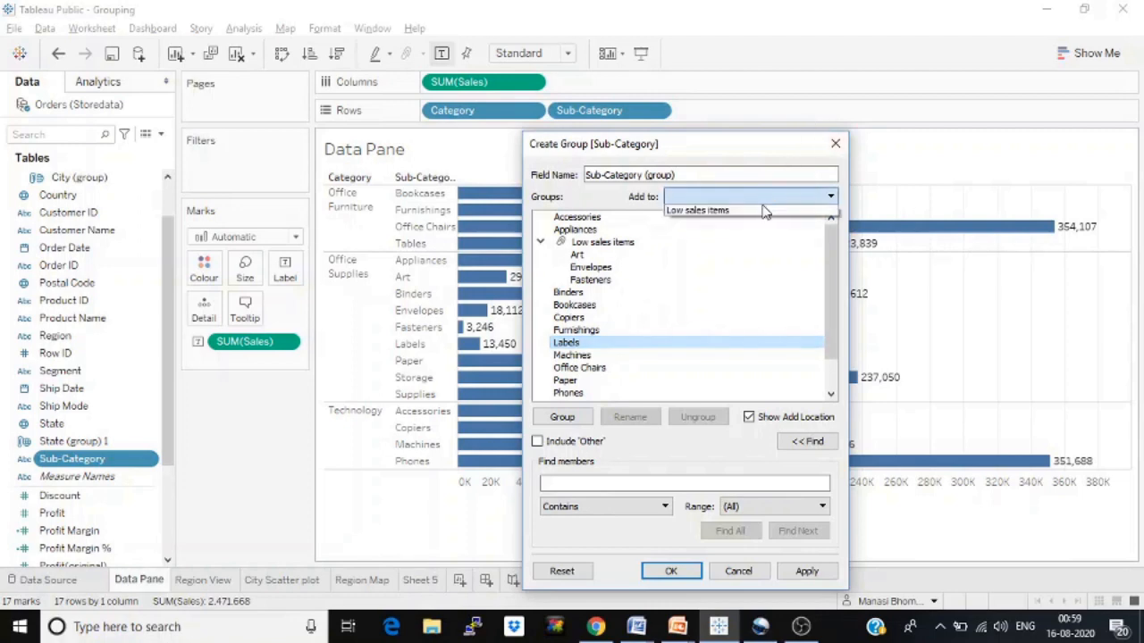
{"action": "left_click", "coordinate": [753, 215]}
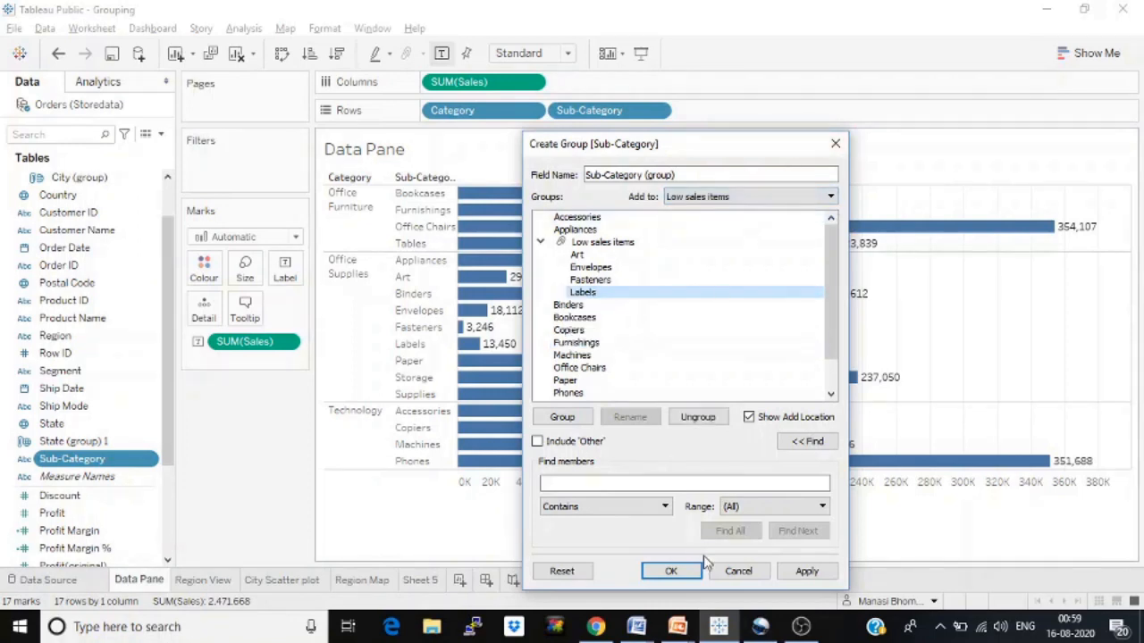
{"action": "left_click", "coordinate": [670, 572]}
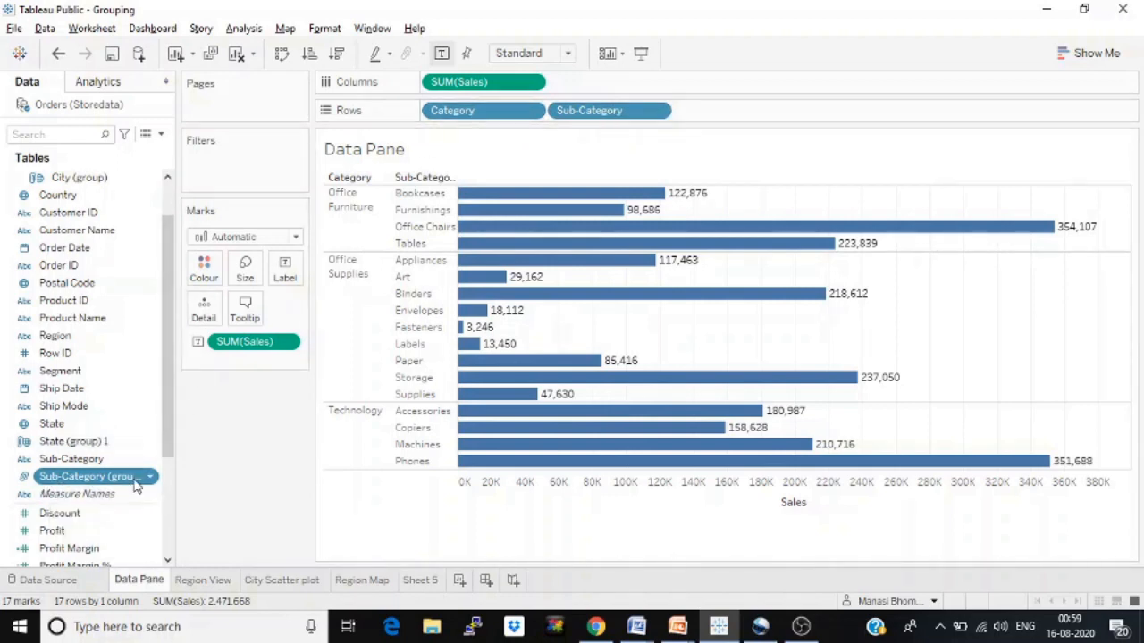
Step: Replace Sub-Category with Sub-Category (group) in the rows of the Data Pane chart
{"action": "left_click_drag", "start_coordinate": [579, 113], "coordinate": [84, 365]}
{"action": "left_click_drag", "start_coordinate": [97, 483], "coordinate": [631, 126]}
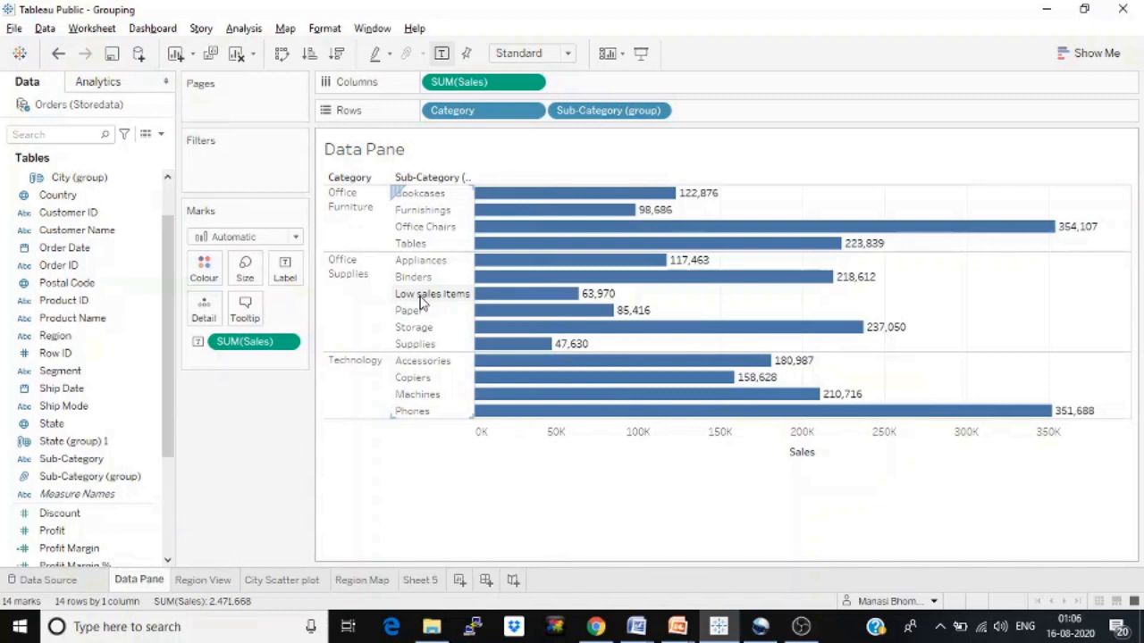
Step: Delete the Sub-Category (group) field and put Sub-Category back in the rows after Category
{"action": "left_click", "coordinate": [60, 480]}
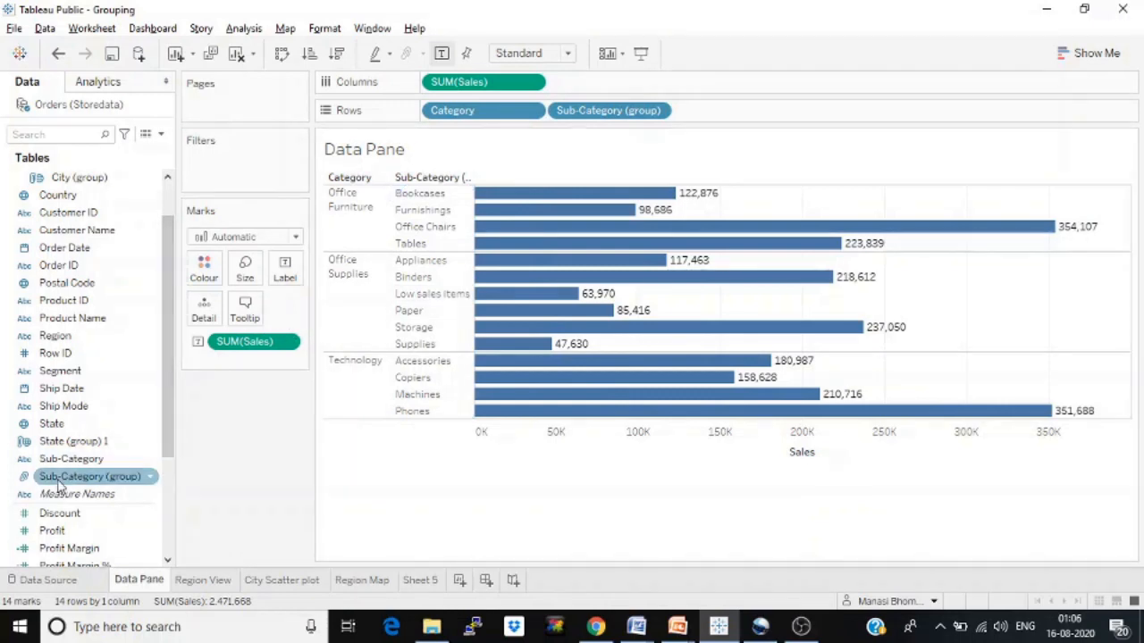
{"action": "left_click", "coordinate": [150, 479]}
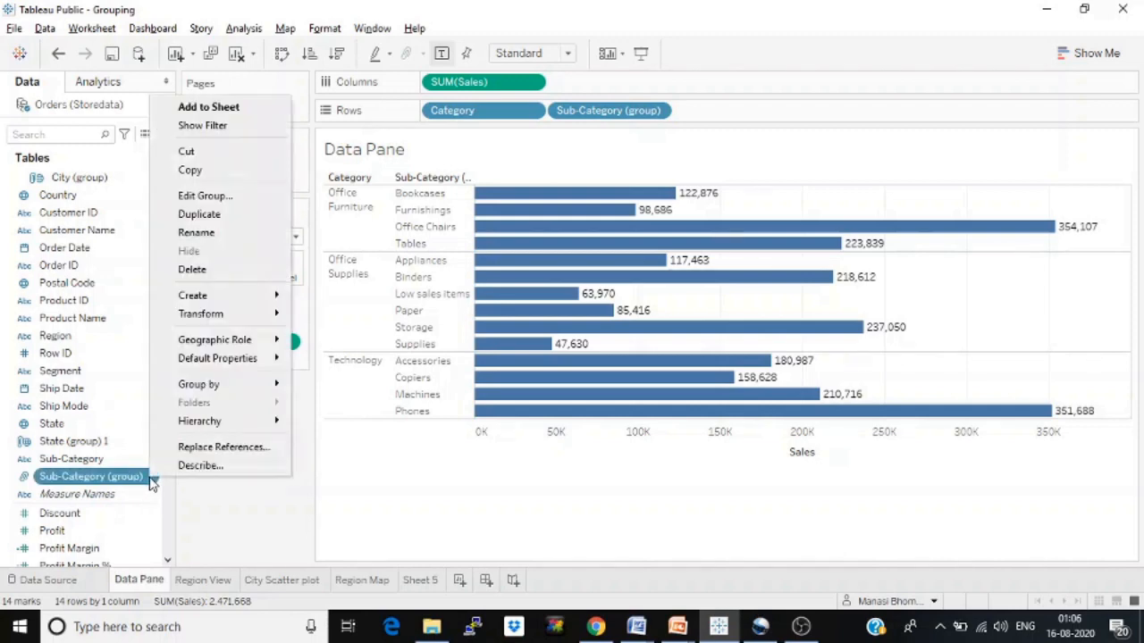
{"action": "left_click", "coordinate": [193, 270]}
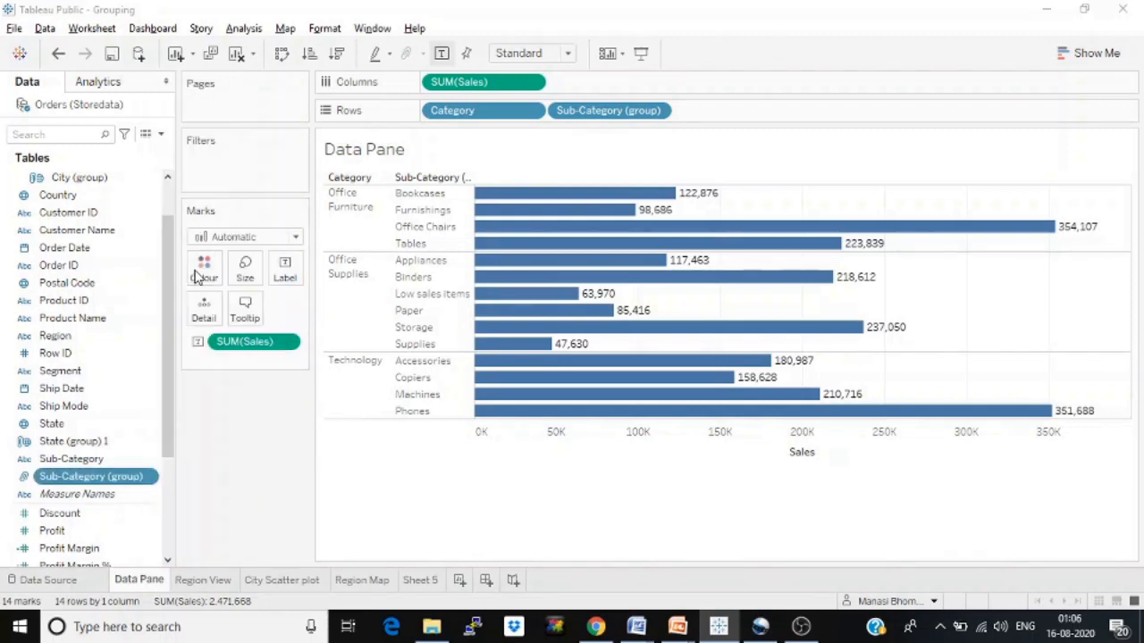
{"action": "left_click", "coordinate": [666, 369]}
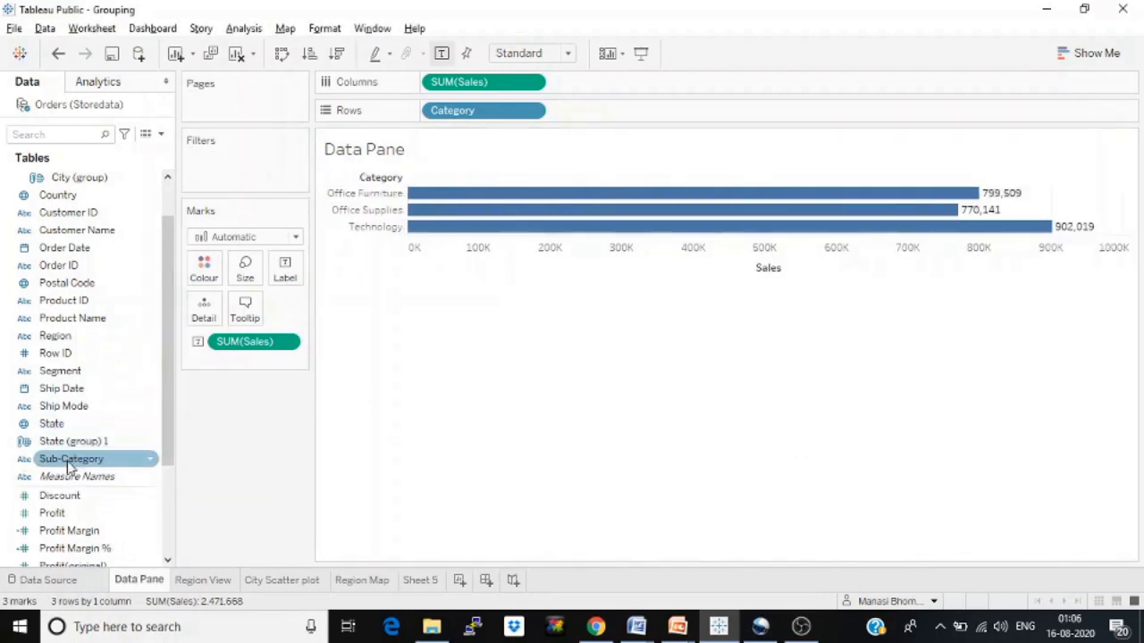
{"action": "left_click_drag", "start_coordinate": [67, 464], "coordinate": [588, 117]}
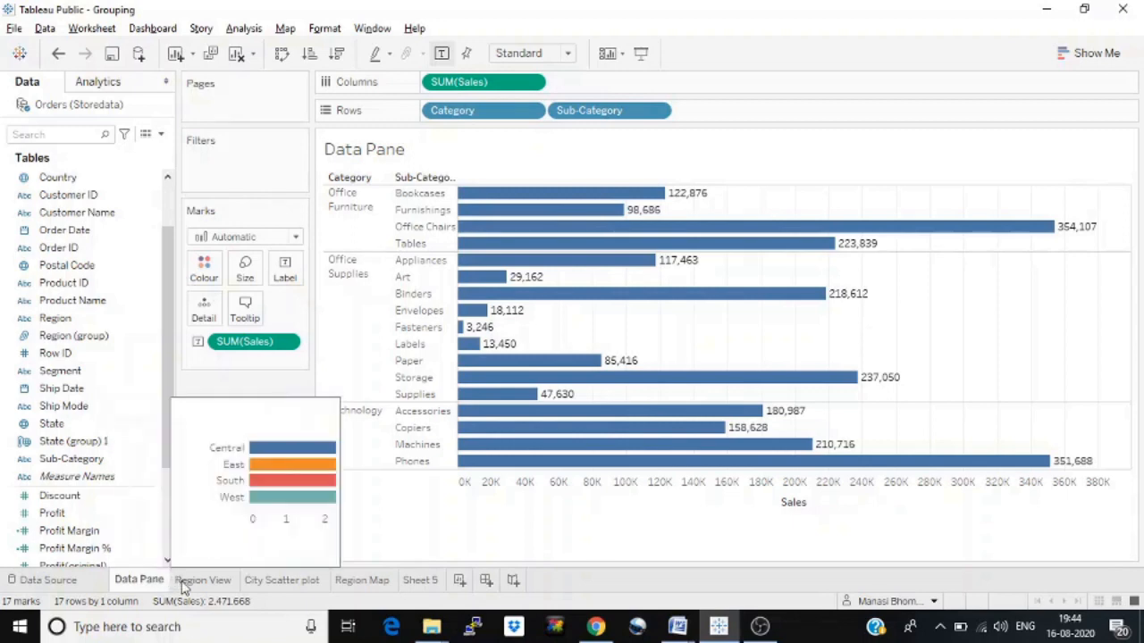
Step: On the Region View sheet, group the East and West regions from their chart labels
{"action": "left_click", "coordinate": [182, 584]}
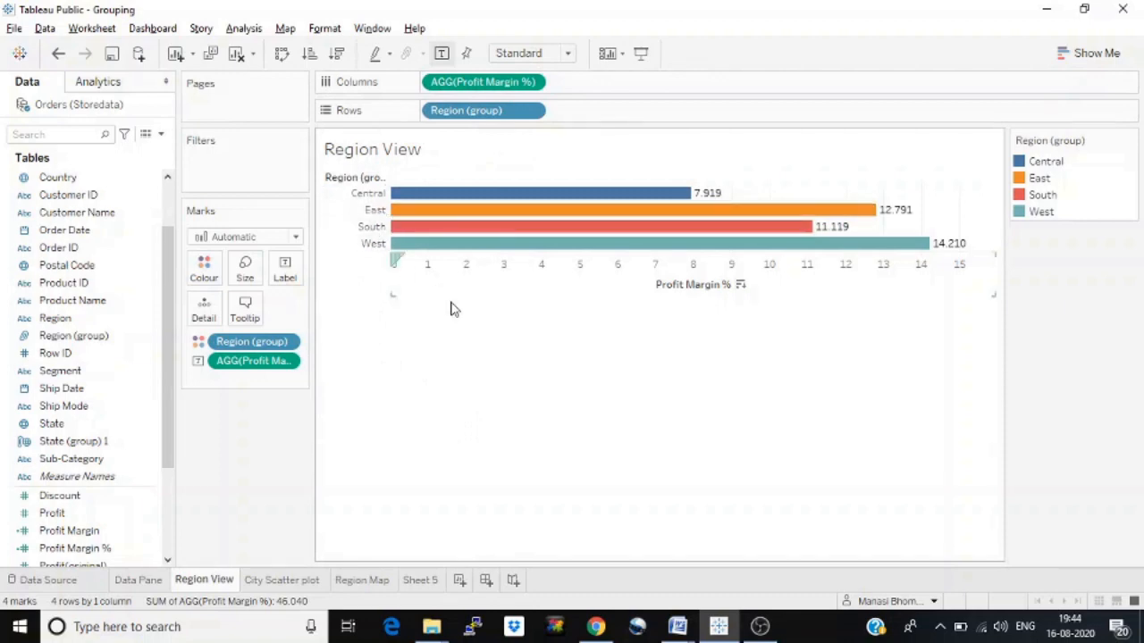
{"action": "left_click", "coordinate": [369, 212]}
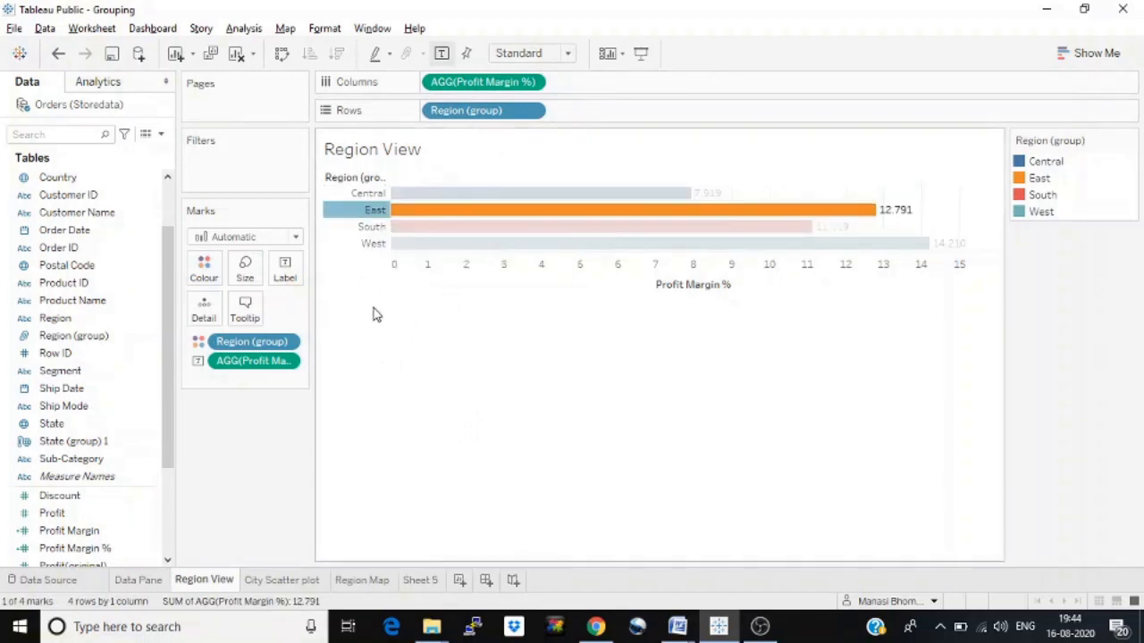
{"action": "left_click", "coordinate": [374, 245], "text": "ctrl"}
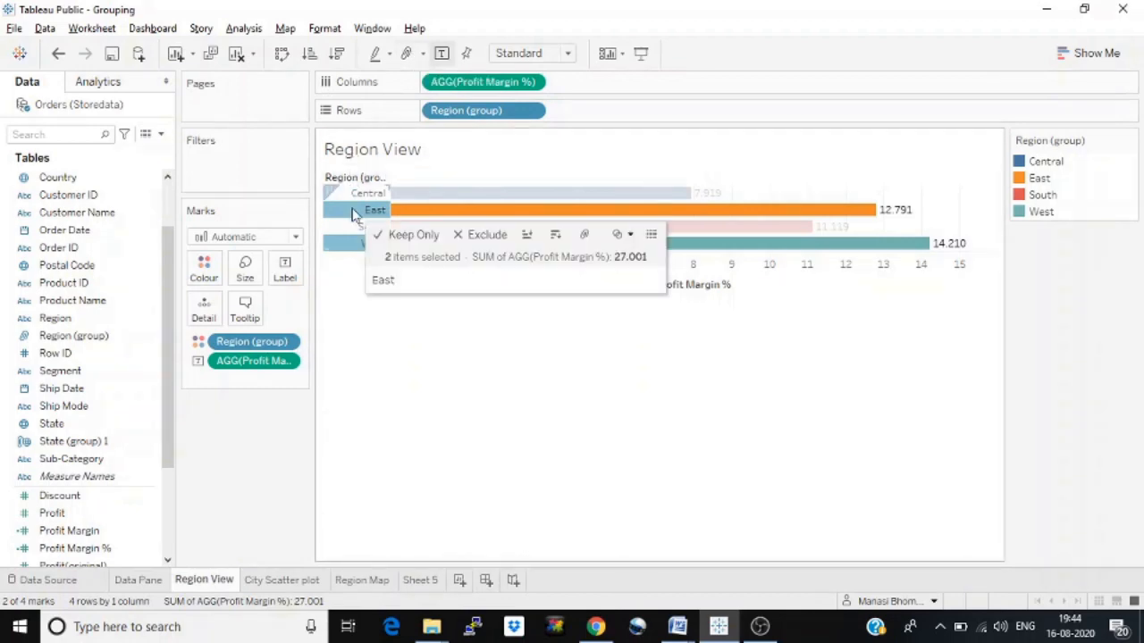
{"action": "right_click", "coordinate": [353, 213]}
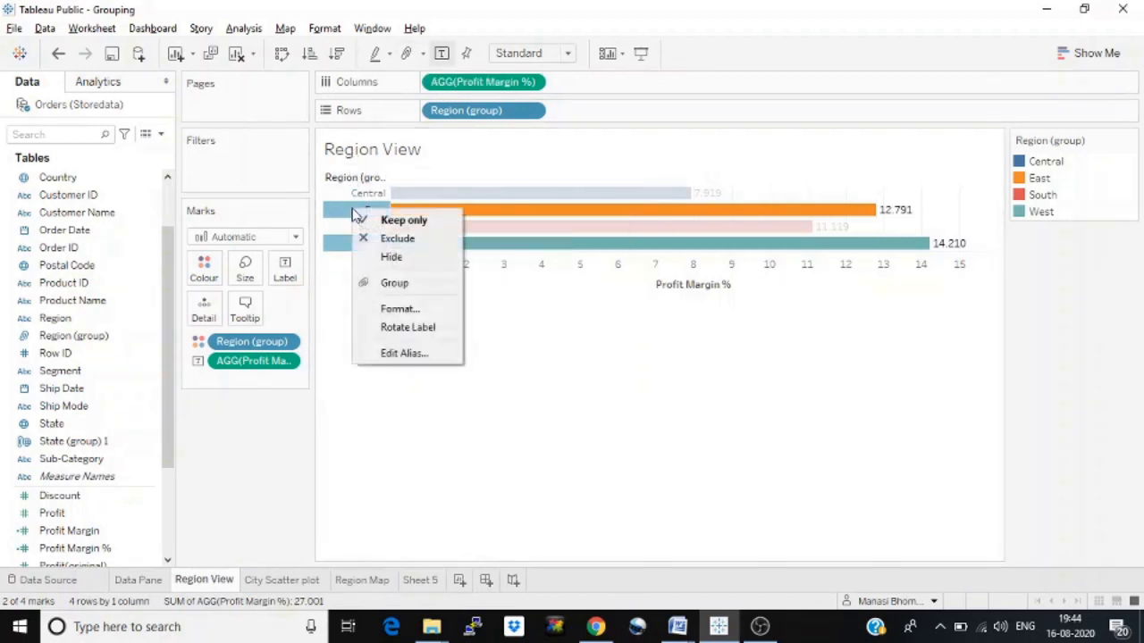
{"action": "left_click", "coordinate": [403, 286]}
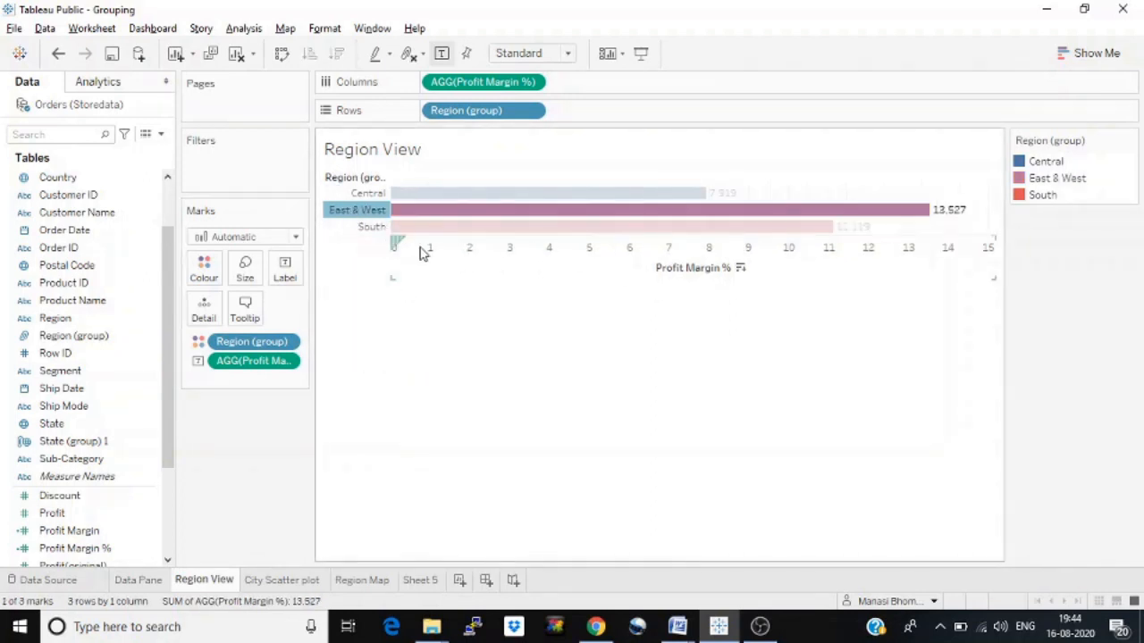
{"action": "right_click", "coordinate": [372, 216]}
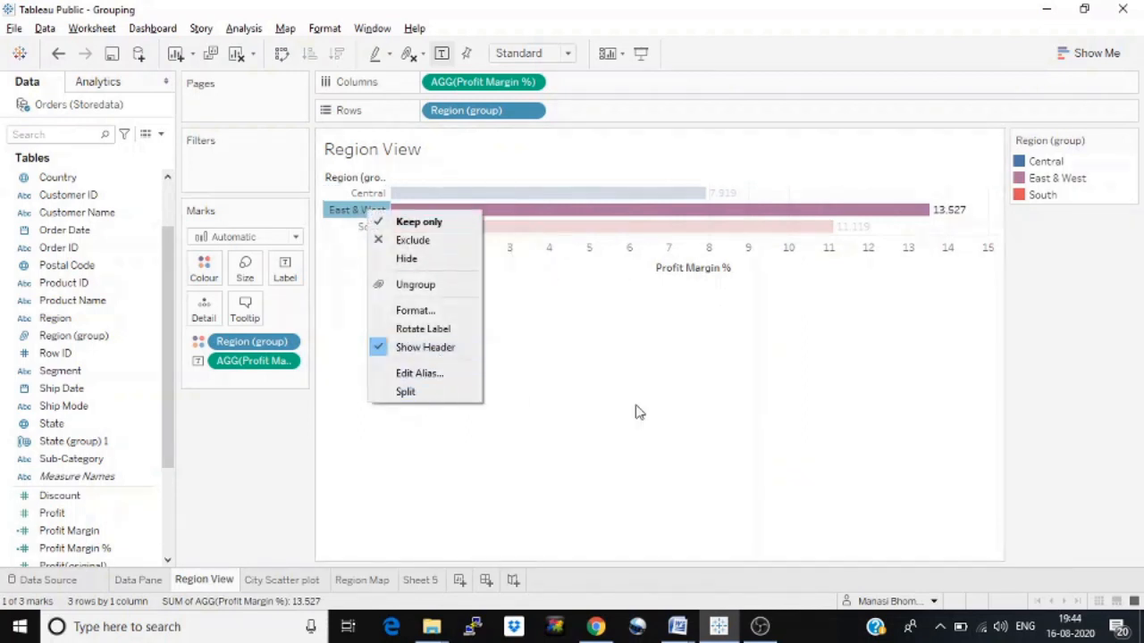
{"action": "left_click", "coordinate": [724, 428]}
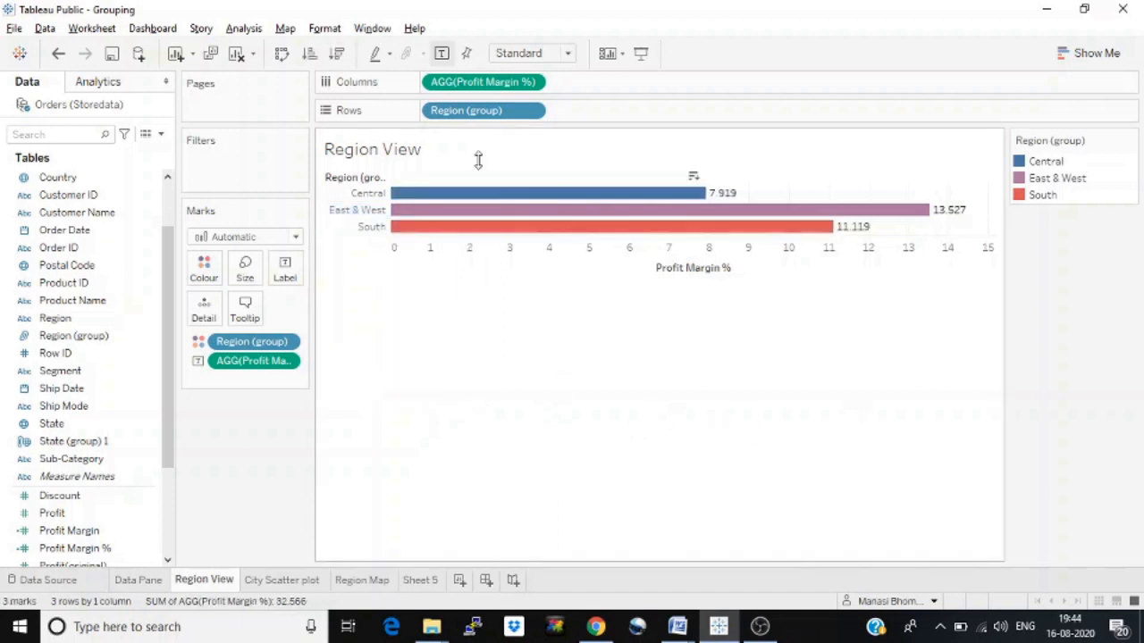
{"action": "right_click", "coordinate": [1074, 181]}
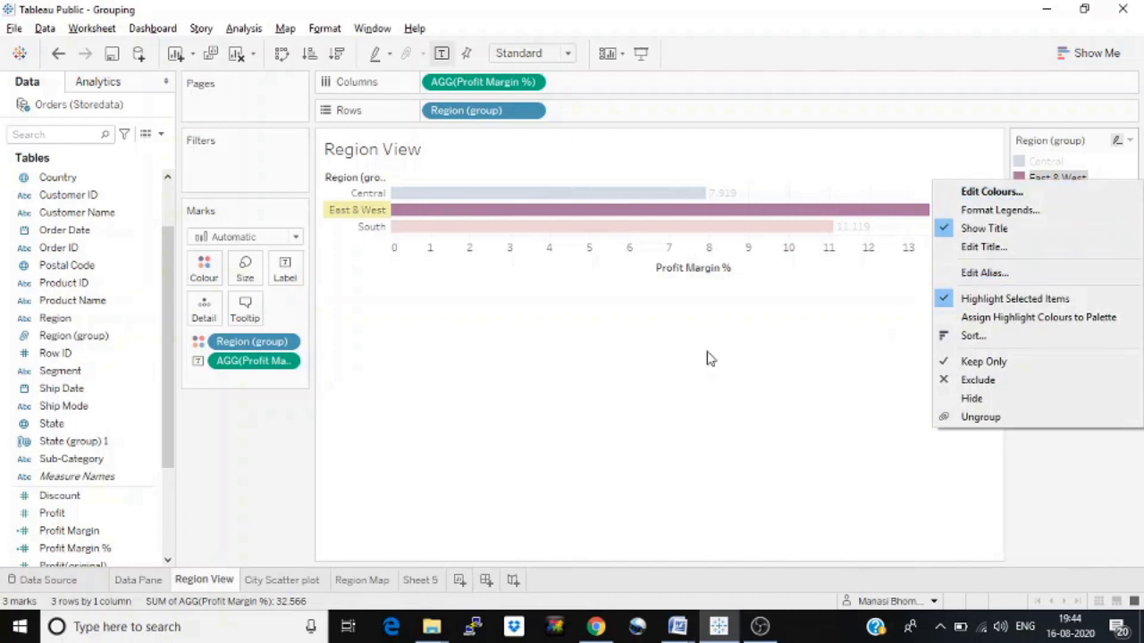
{"action": "left_click", "coordinate": [501, 389]}
{"action": "left_click", "coordinate": [500, 390]}
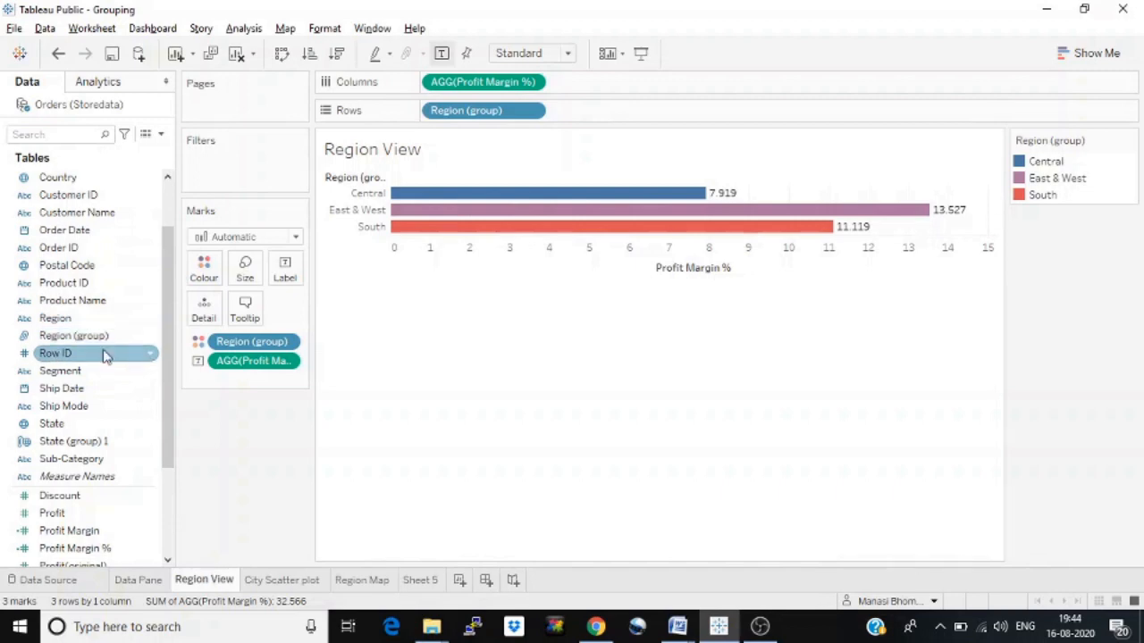
Step: Edit the Region (group) field to include 'Other', collecting the remaining ungrouped regions
{"action": "left_click", "coordinate": [148, 341]}
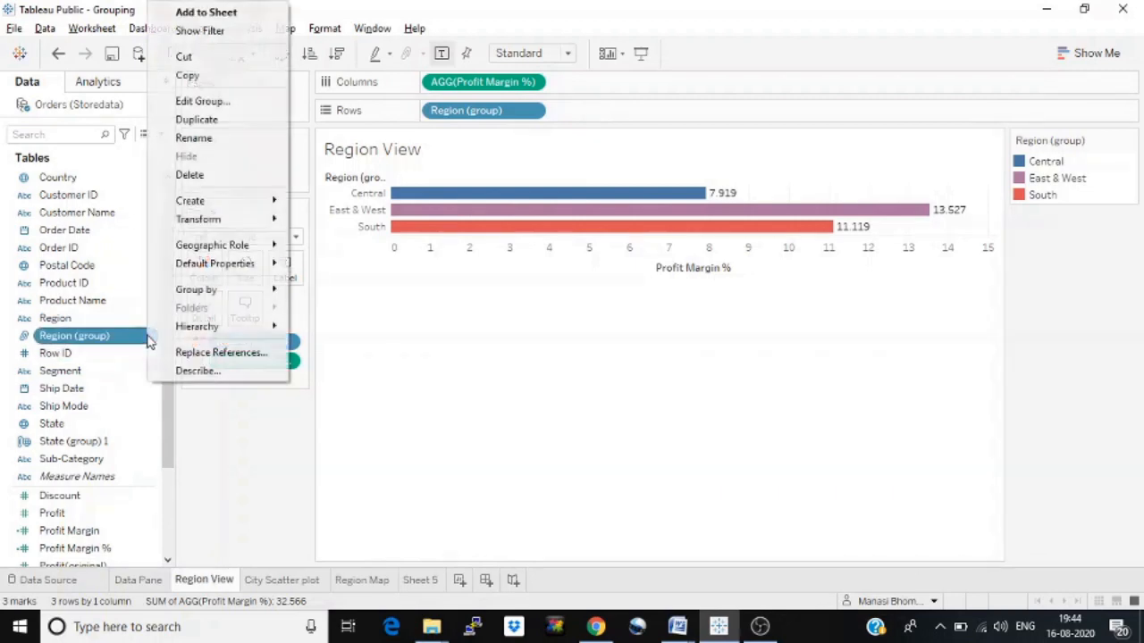
{"action": "left_click", "coordinate": [207, 106]}
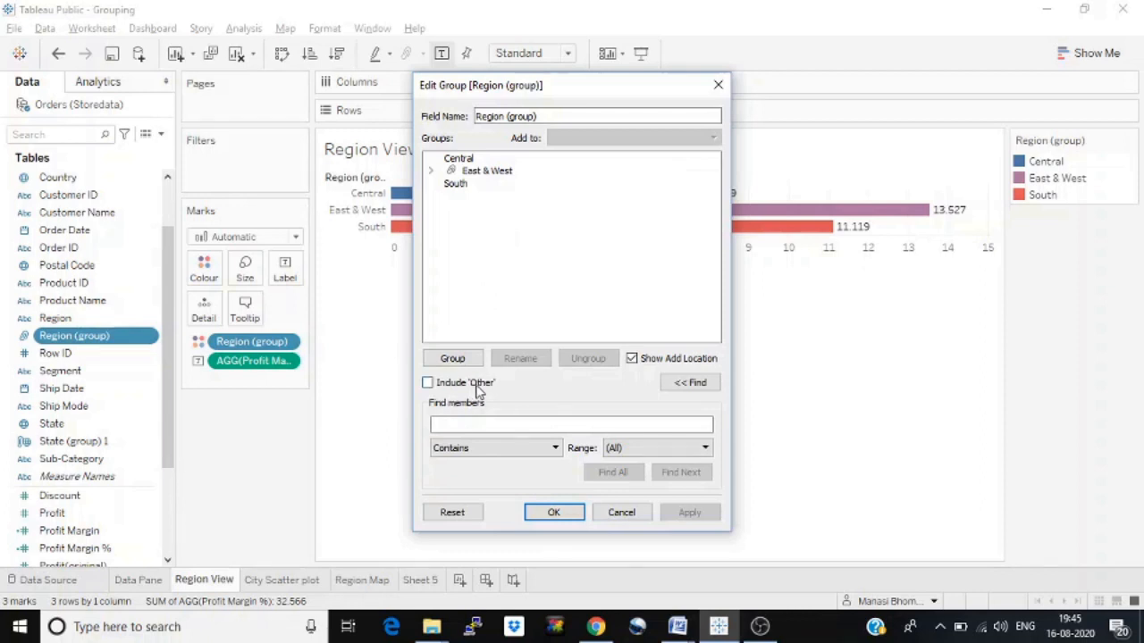
{"action": "left_click", "coordinate": [428, 384]}
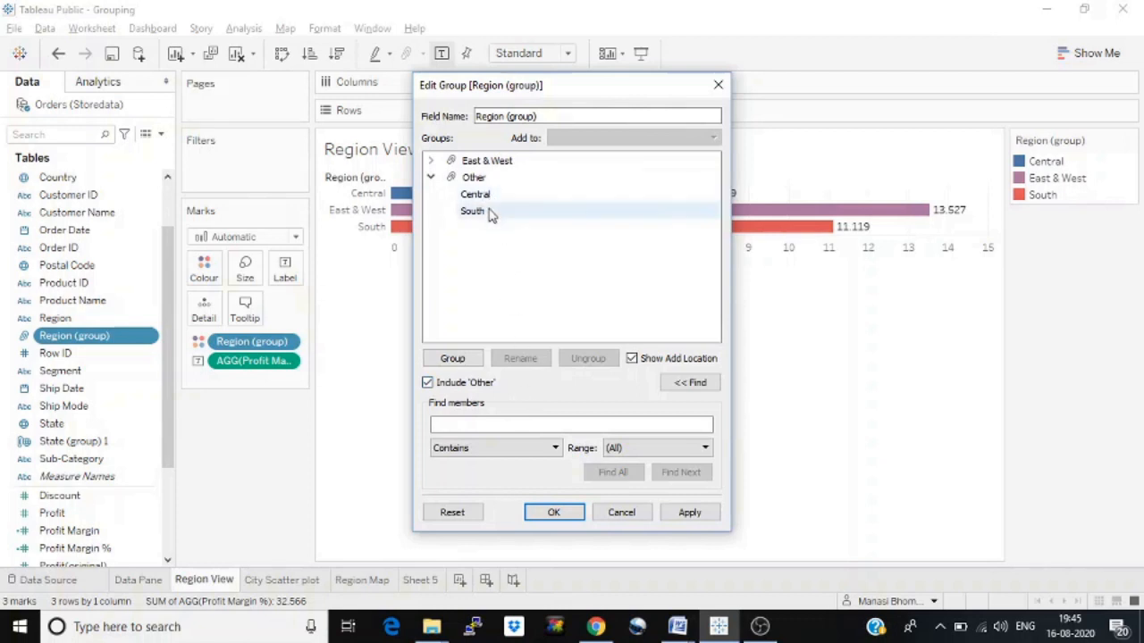
{"action": "left_click", "coordinate": [550, 512]}
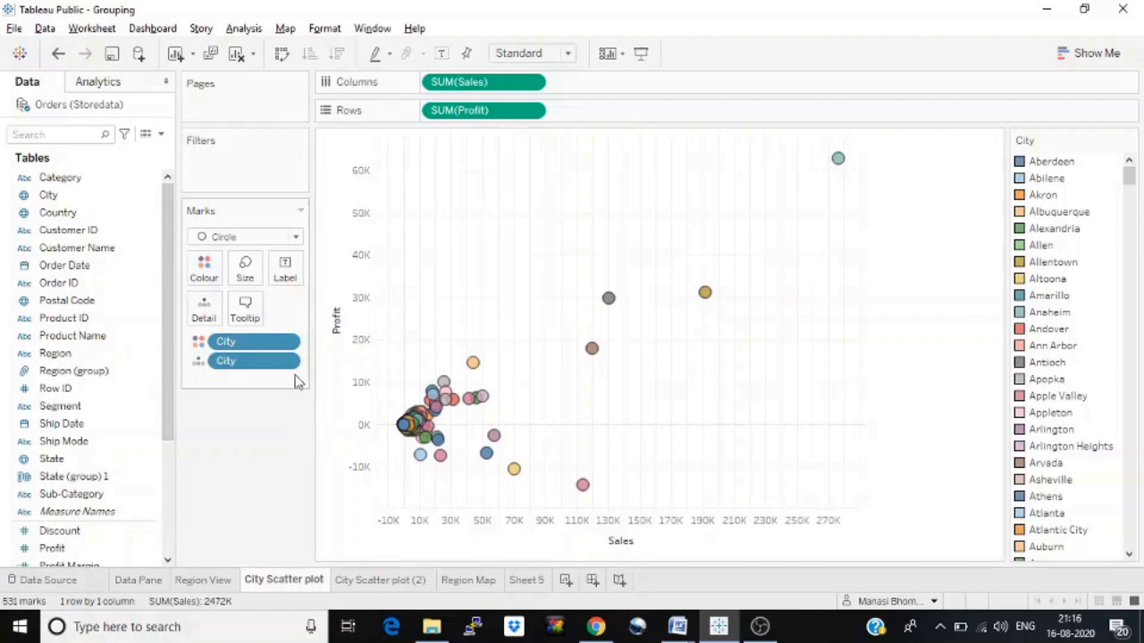
Step: Inspect the high-profit outlier cities and the negative-profit cities on the City Scatter plot
{"action": "mouse_move", "coordinate": [837, 162]}
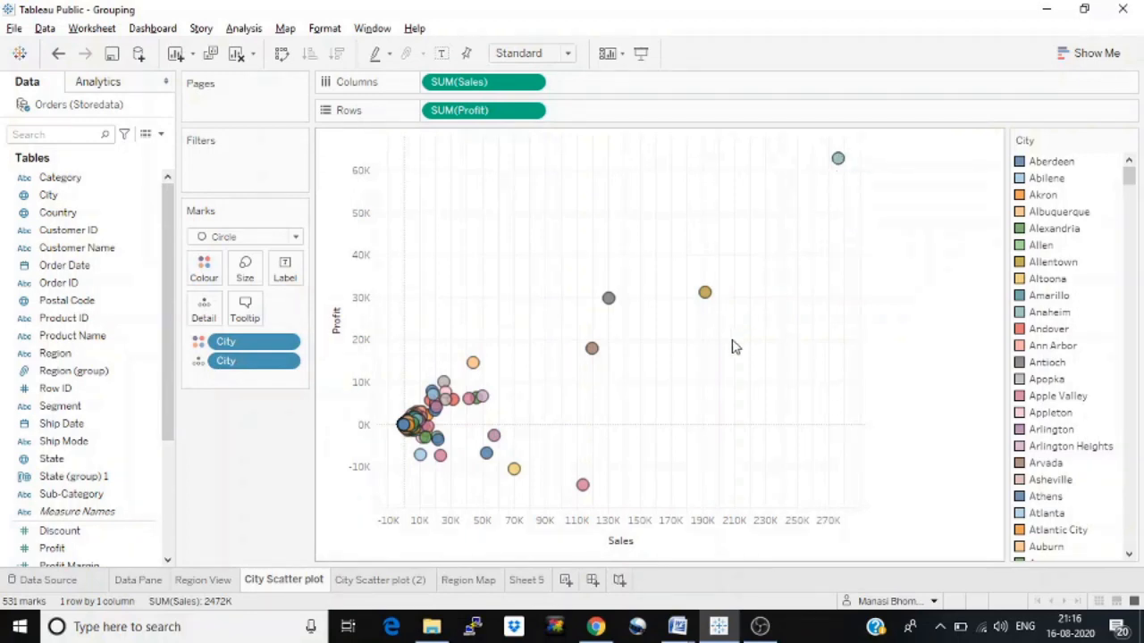
{"action": "mouse_move", "coordinate": [608, 301]}
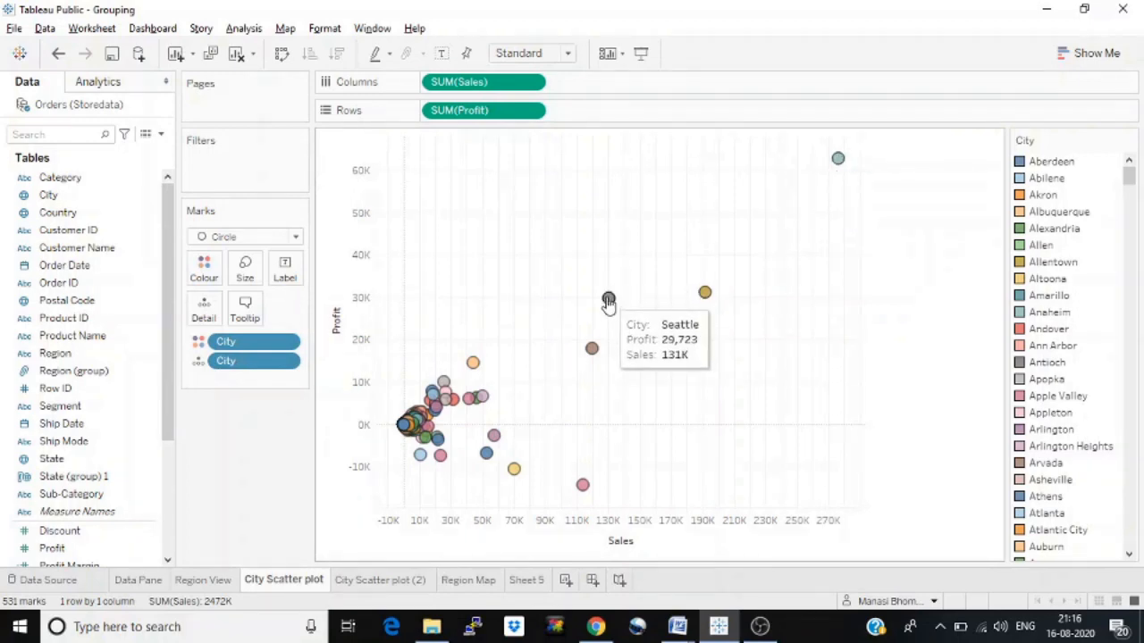
{"action": "mouse_move", "coordinate": [592, 351]}
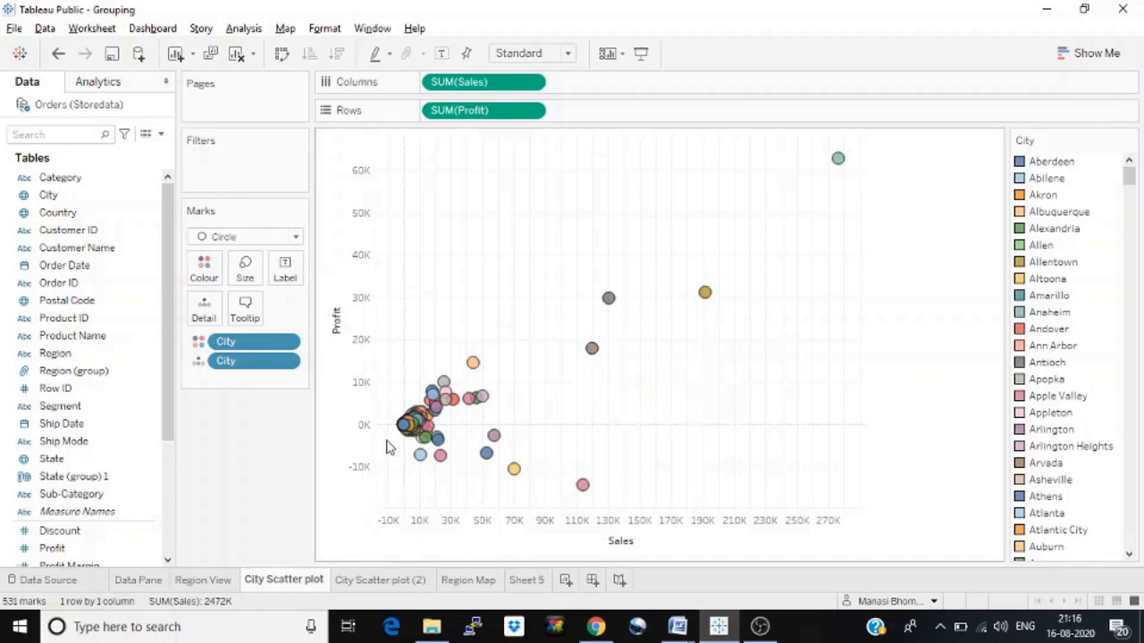
{"action": "left_click_drag", "start_coordinate": [408, 454], "coordinate": [625, 523]}
{"action": "mouse_move", "coordinate": [581, 488]}
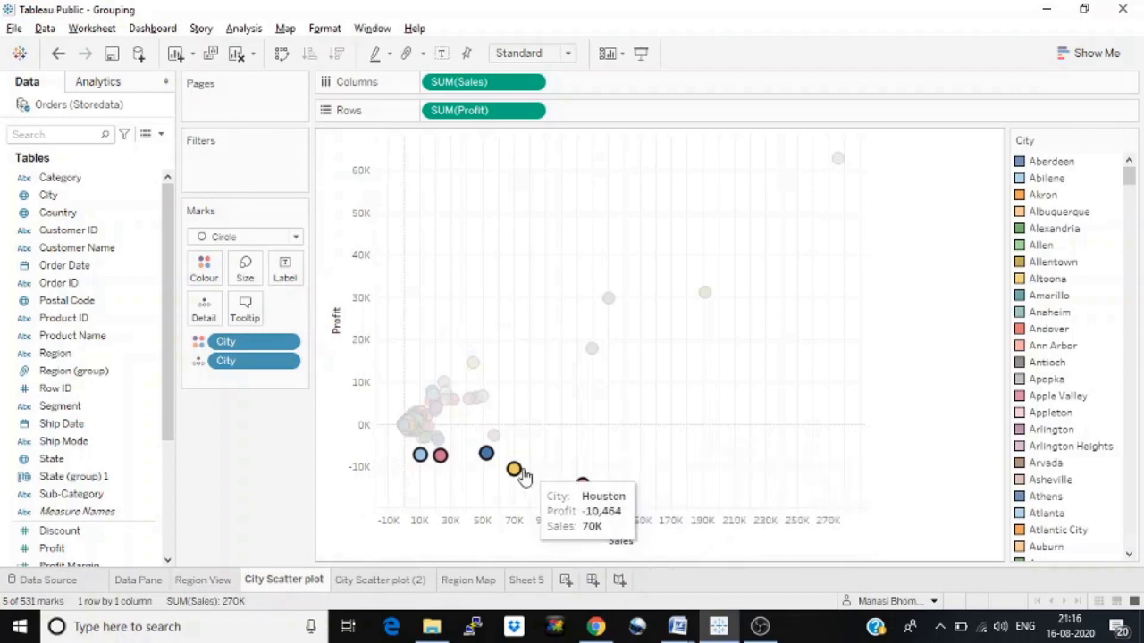
{"action": "mouse_move", "coordinate": [485, 456]}
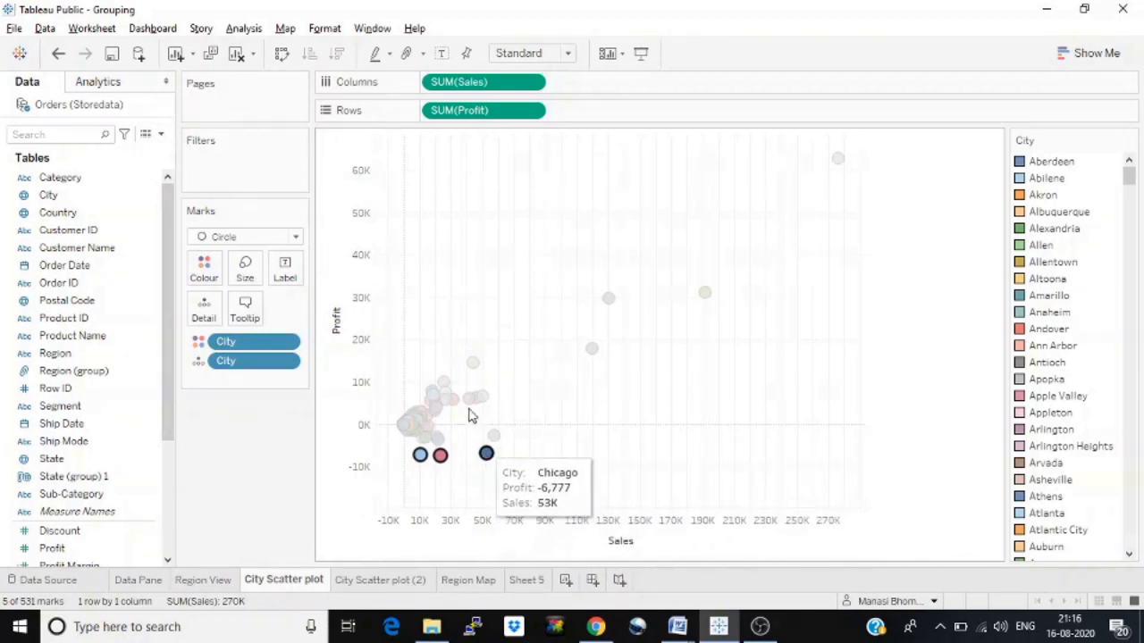
{"action": "left_click", "coordinate": [463, 323]}
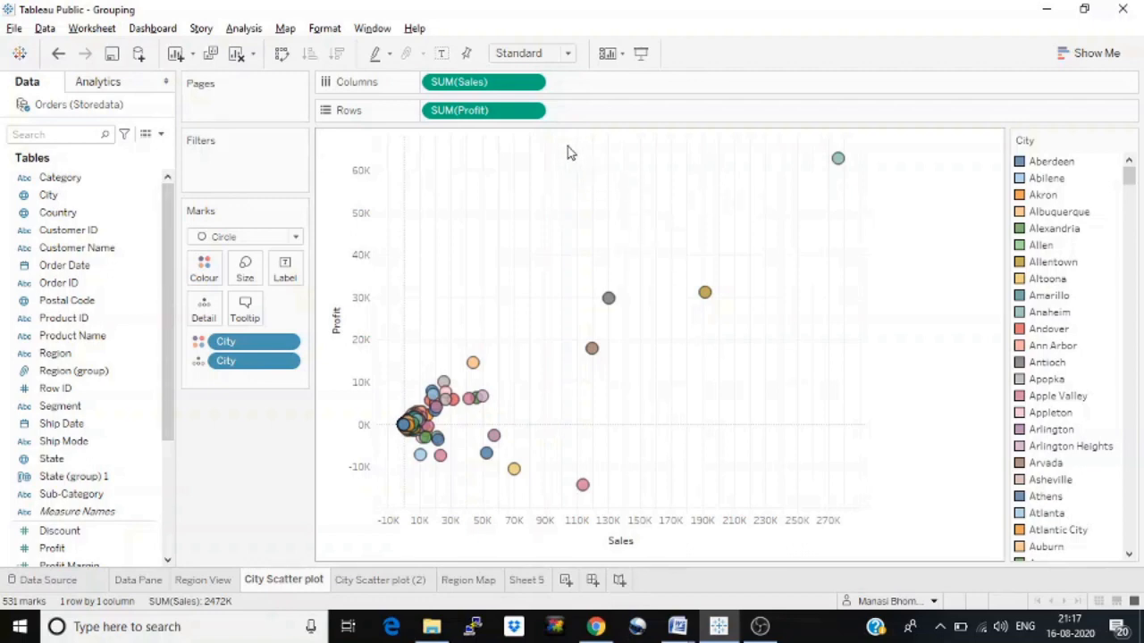
Step: Group the four cities with the highest sales and profit in the scatter plot and set the group's alias to High Profits
{"action": "left_click_drag", "start_coordinate": [538, 143], "coordinate": [892, 406]}
{"action": "mouse_move", "coordinate": [706, 294]}
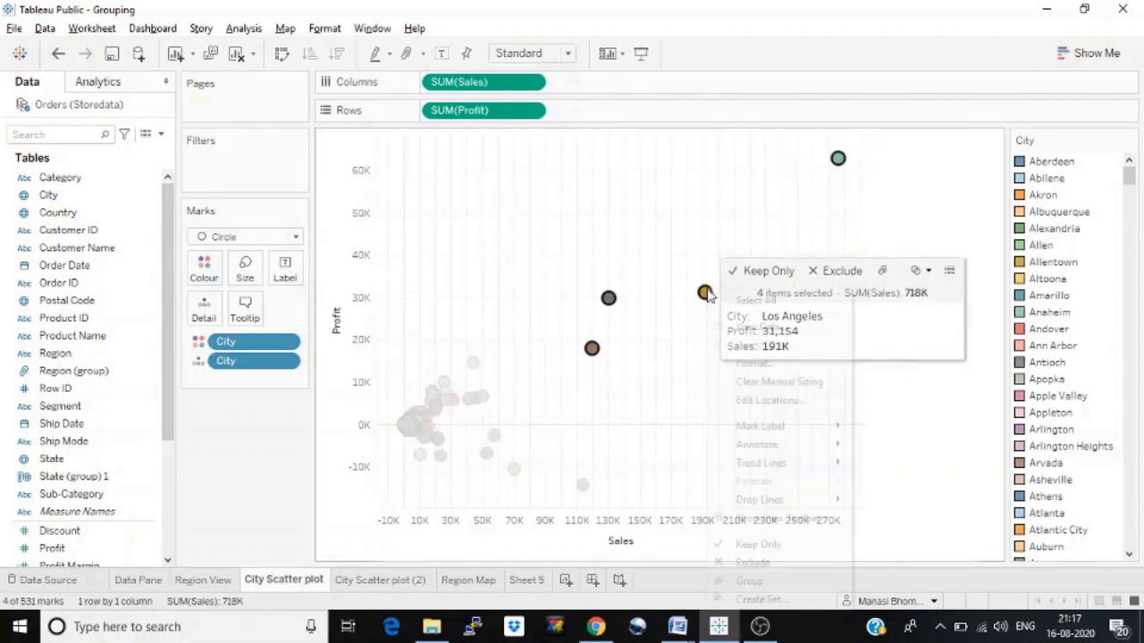
{"action": "right_click", "coordinate": [705, 294]}
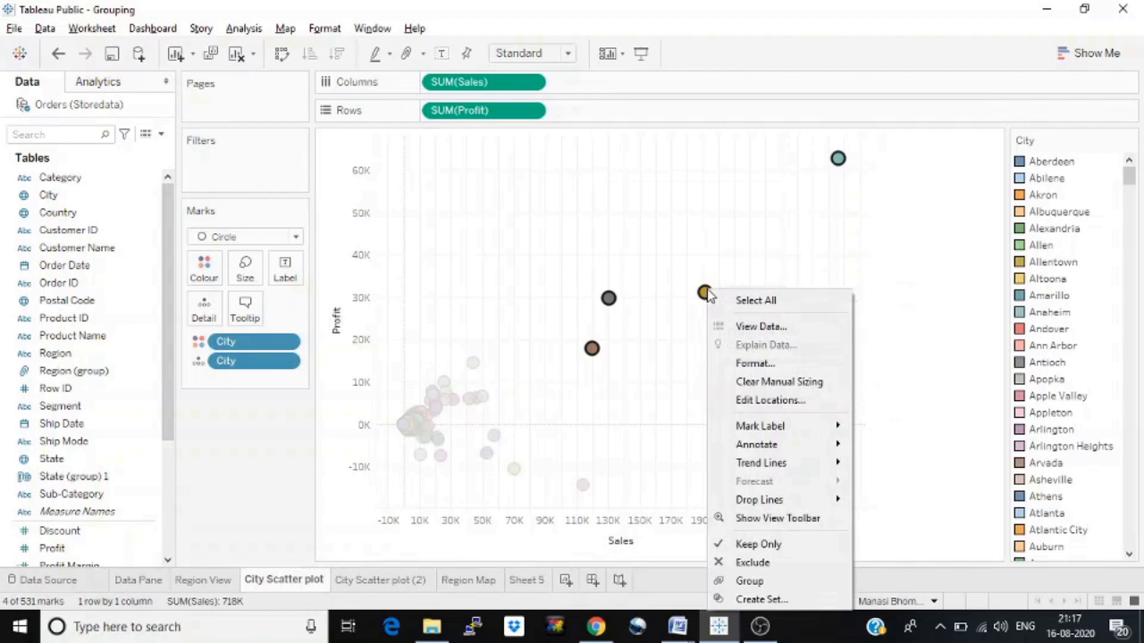
{"action": "left_click", "coordinate": [750, 581]}
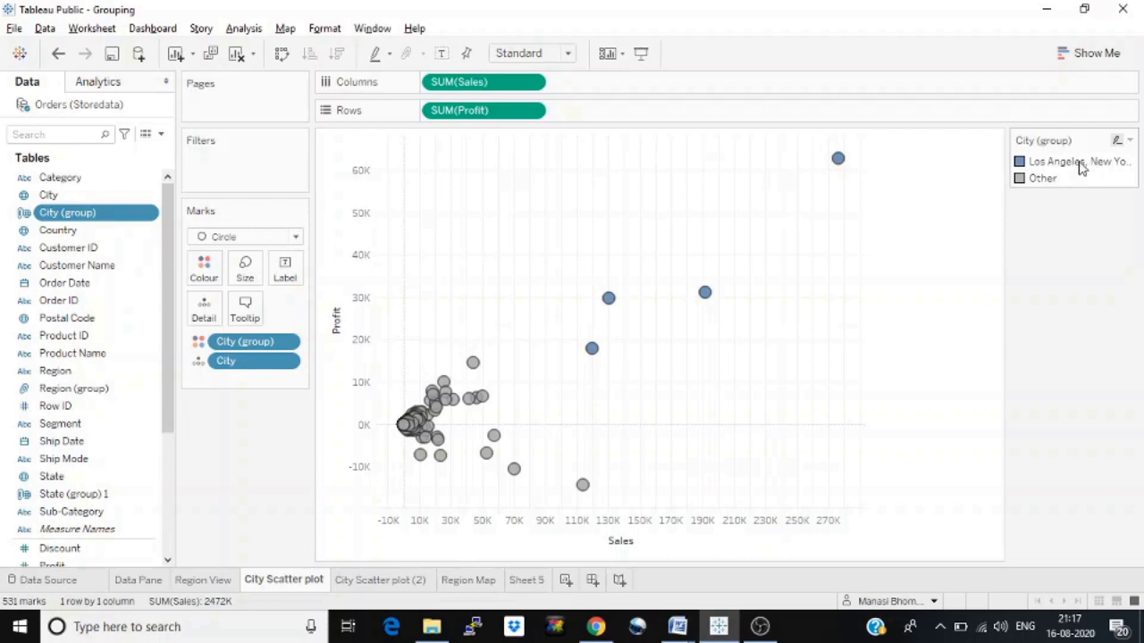
{"action": "right_click", "coordinate": [1078, 166]}
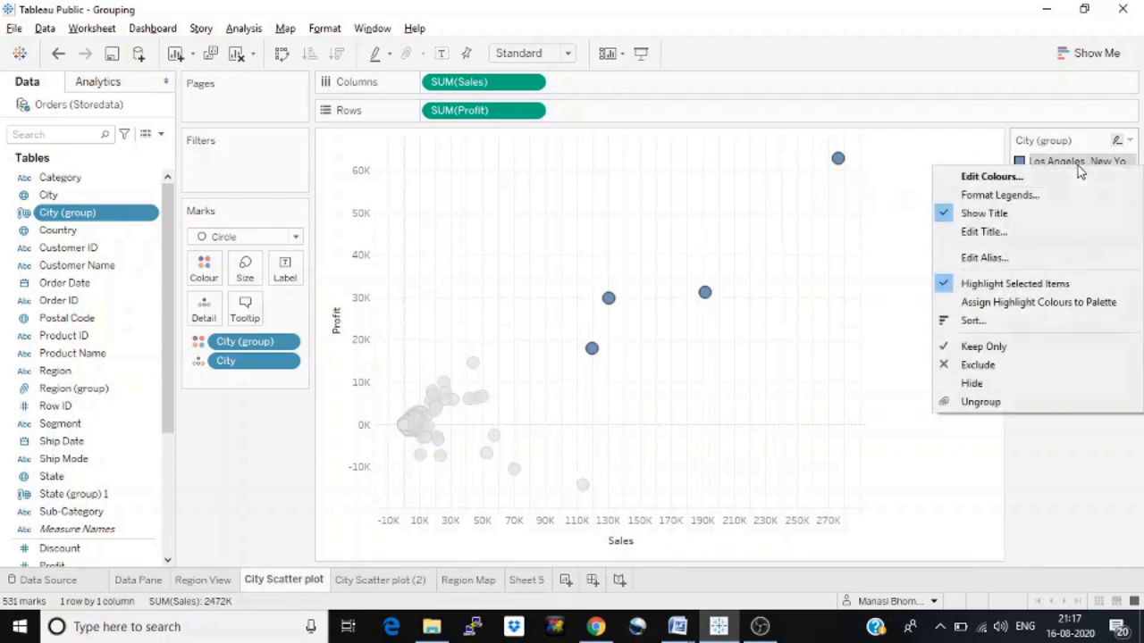
{"action": "left_click", "coordinate": [986, 257]}
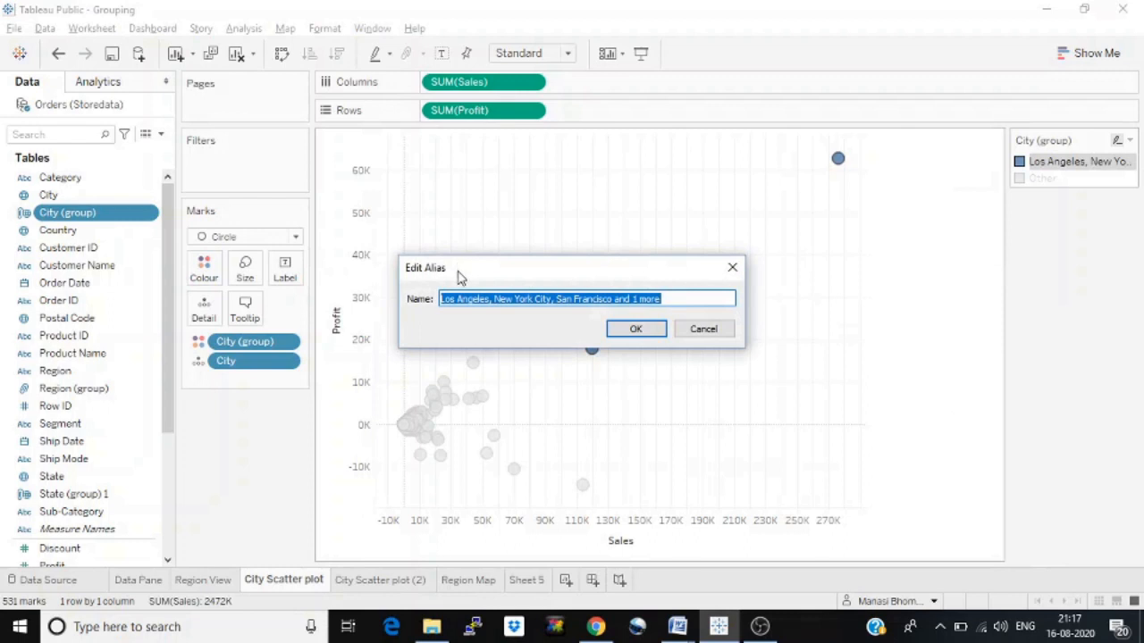
{"action": "type", "text": "High Profits"}
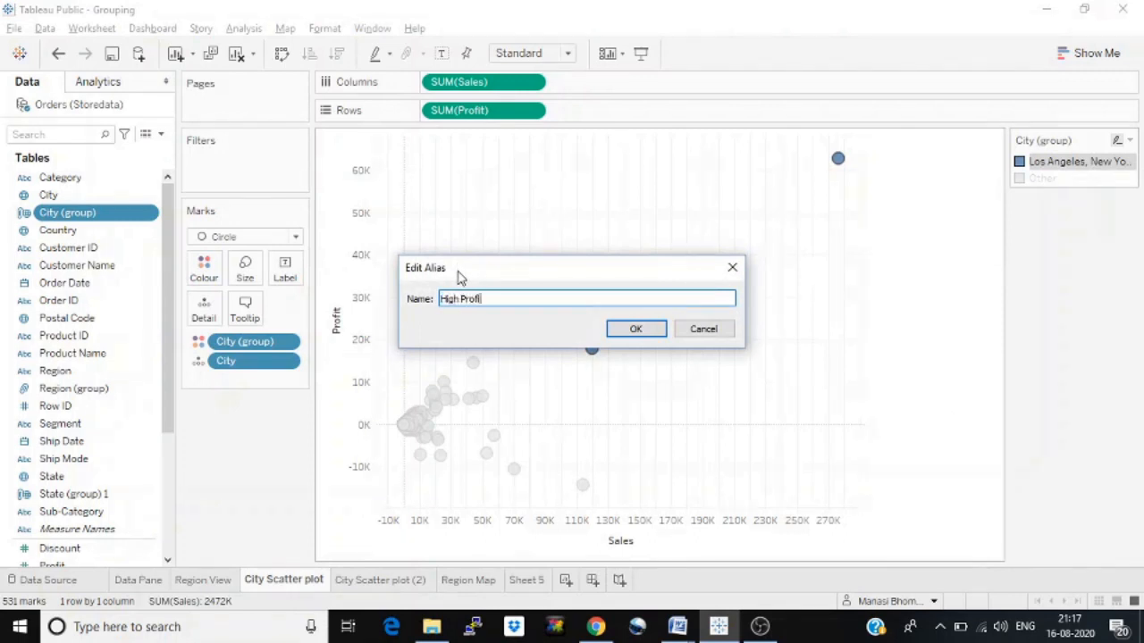
{"action": "left_click", "coordinate": [634, 334]}
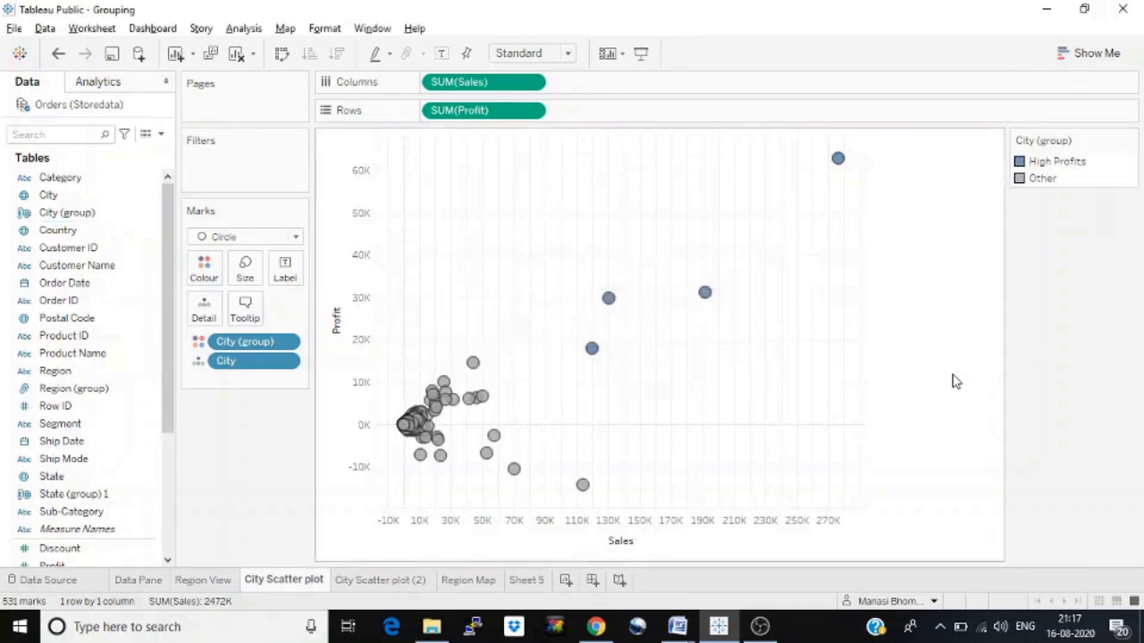
Step: Group the six loss-making cities lowest on the profit axis and set the group's alias to Low Profit
{"action": "mouse_move", "coordinate": [418, 467]}
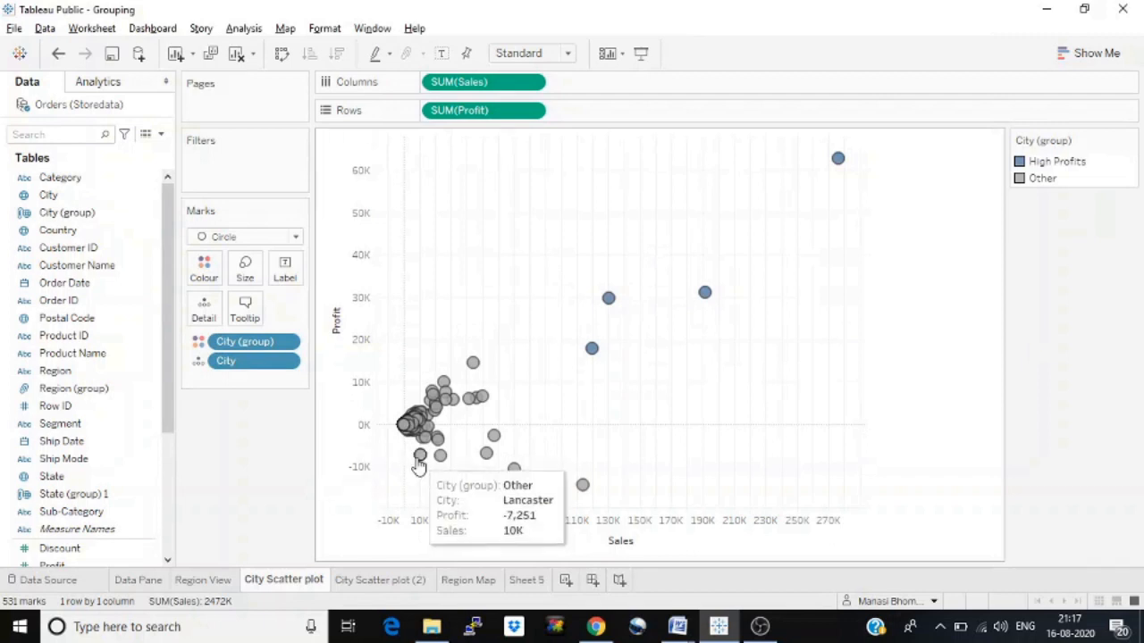
{"action": "left_click_drag", "start_coordinate": [414, 445], "coordinate": [625, 521]}
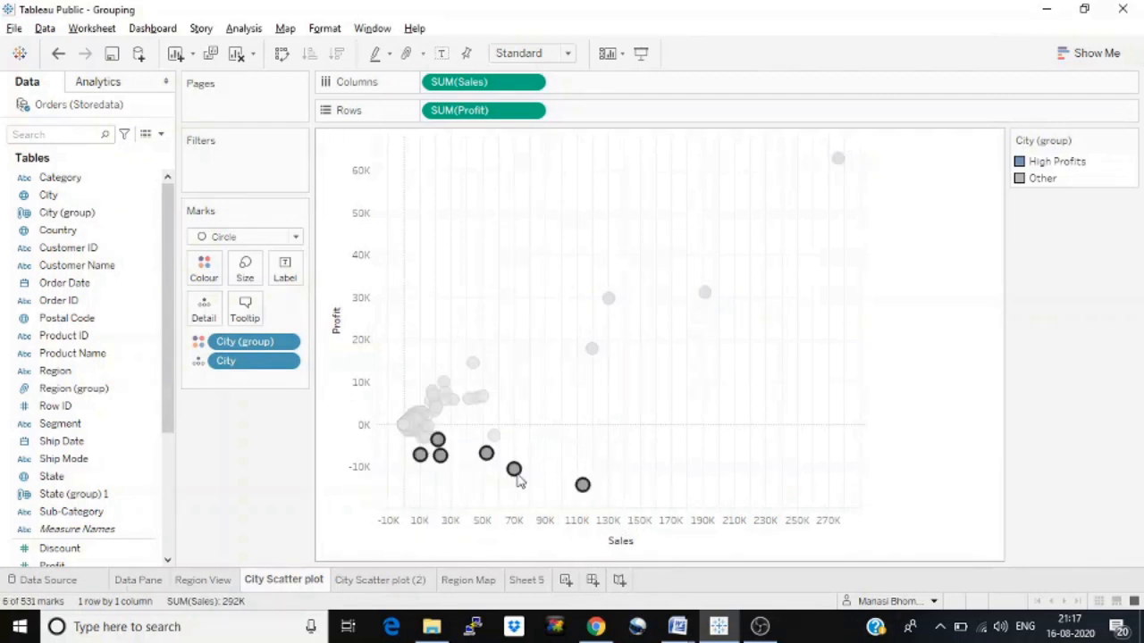
{"action": "right_click", "coordinate": [514, 470]}
{"action": "left_click", "coordinate": [556, 441]}
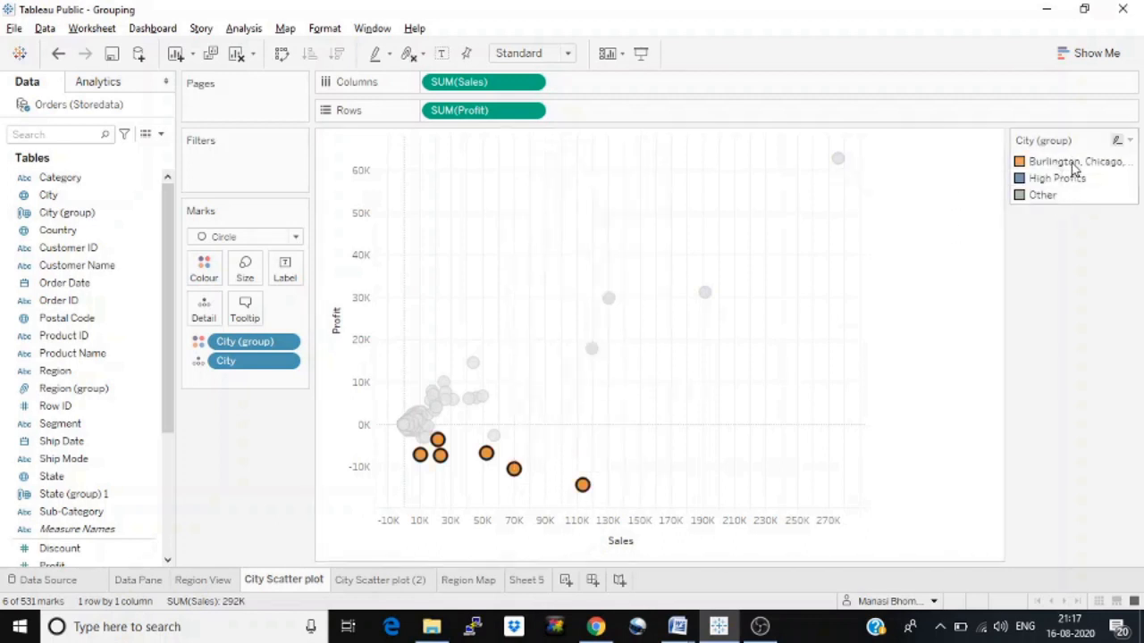
{"action": "right_click", "coordinate": [1075, 170]}
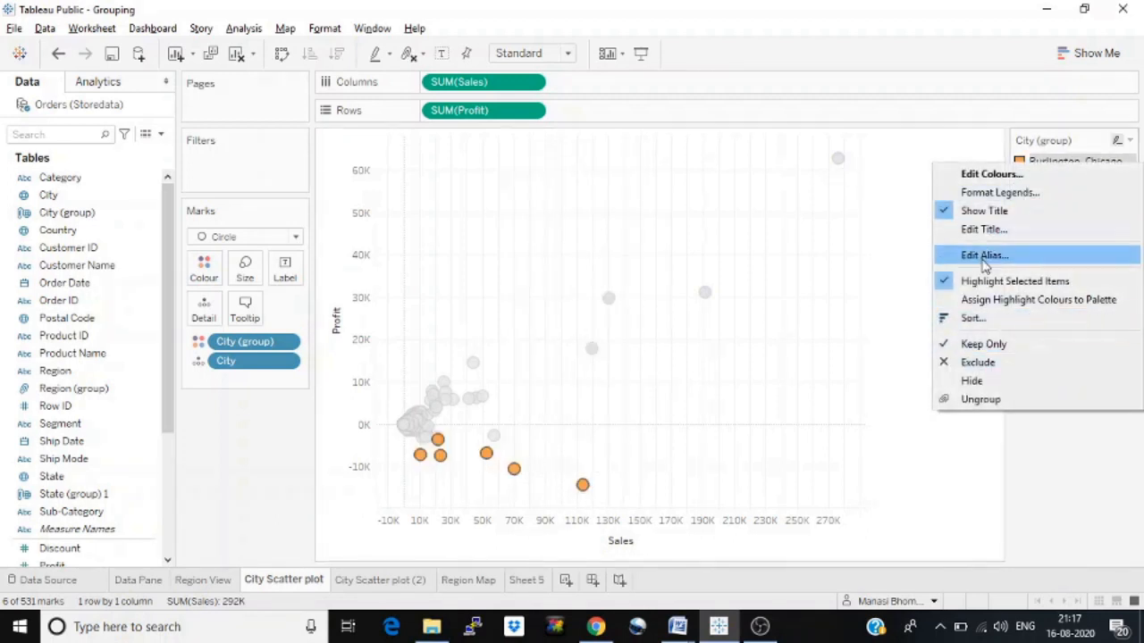
{"action": "left_click", "coordinate": [984, 259]}
{"action": "type", "text": "Low Profit"}
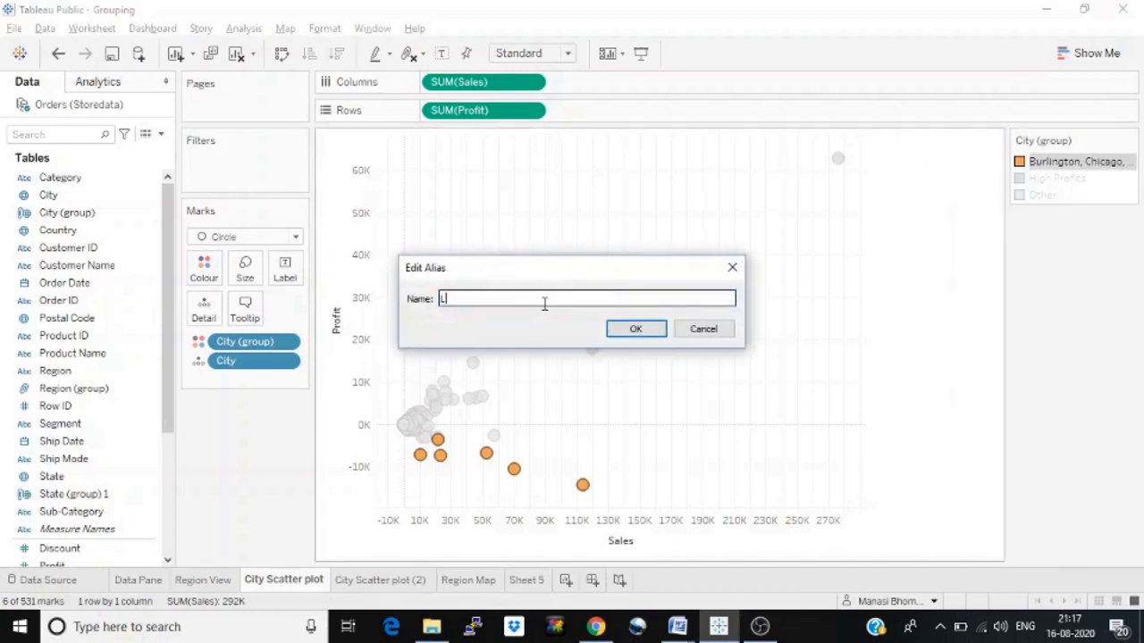
{"action": "left_click", "coordinate": [654, 329]}
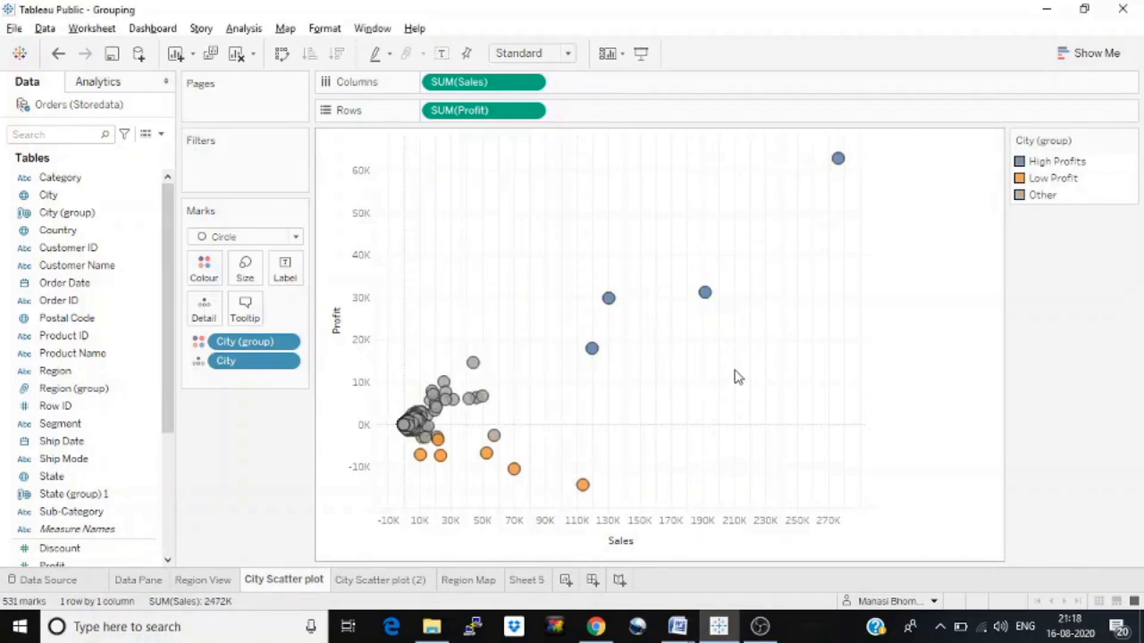
Step: Group the dense cluster of cities around zero profit and low sales, and set the group's alias to Avg Profit
{"action": "left_click_drag", "start_coordinate": [388, 375], "coordinate": [499, 436]}
{"action": "right_click", "coordinate": [413, 420]}
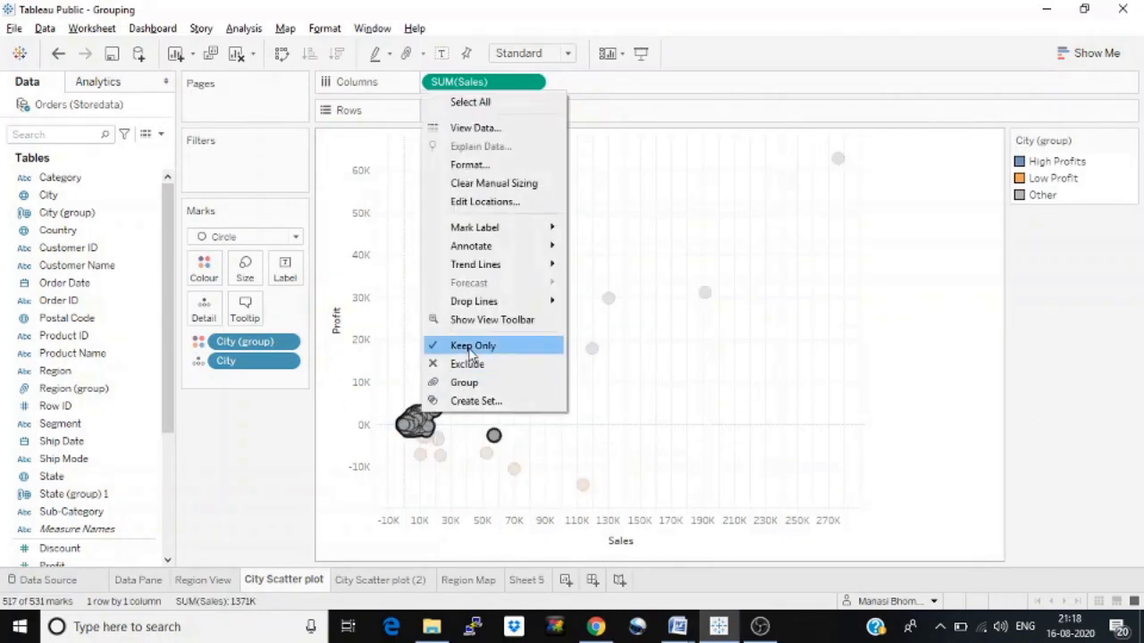
{"action": "left_click", "coordinate": [464, 383]}
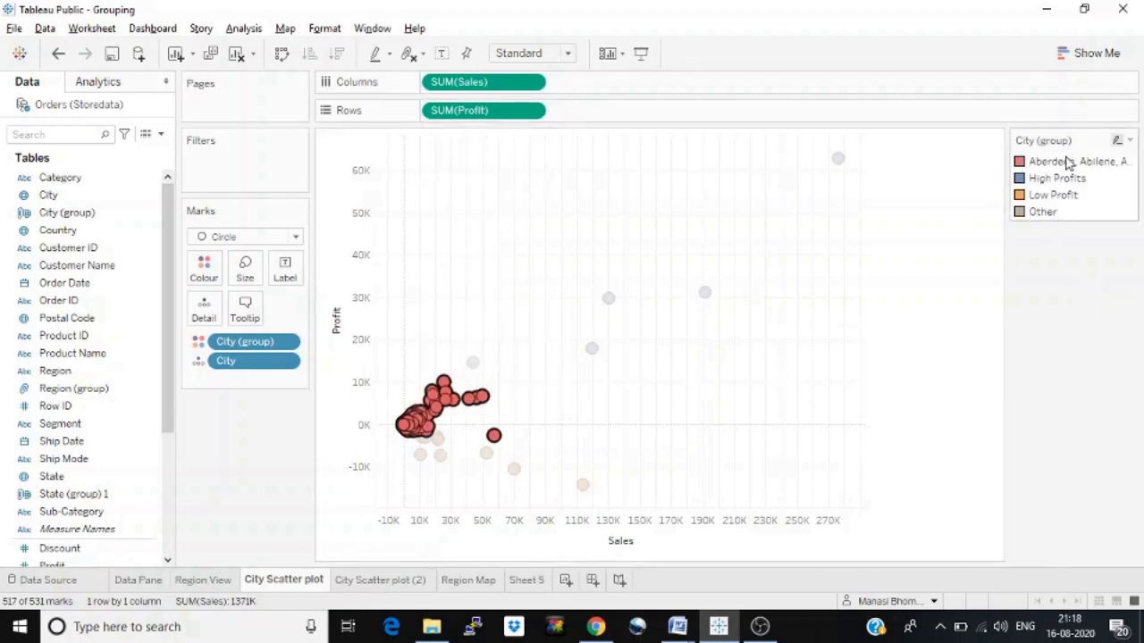
{"action": "right_click", "coordinate": [1058, 169]}
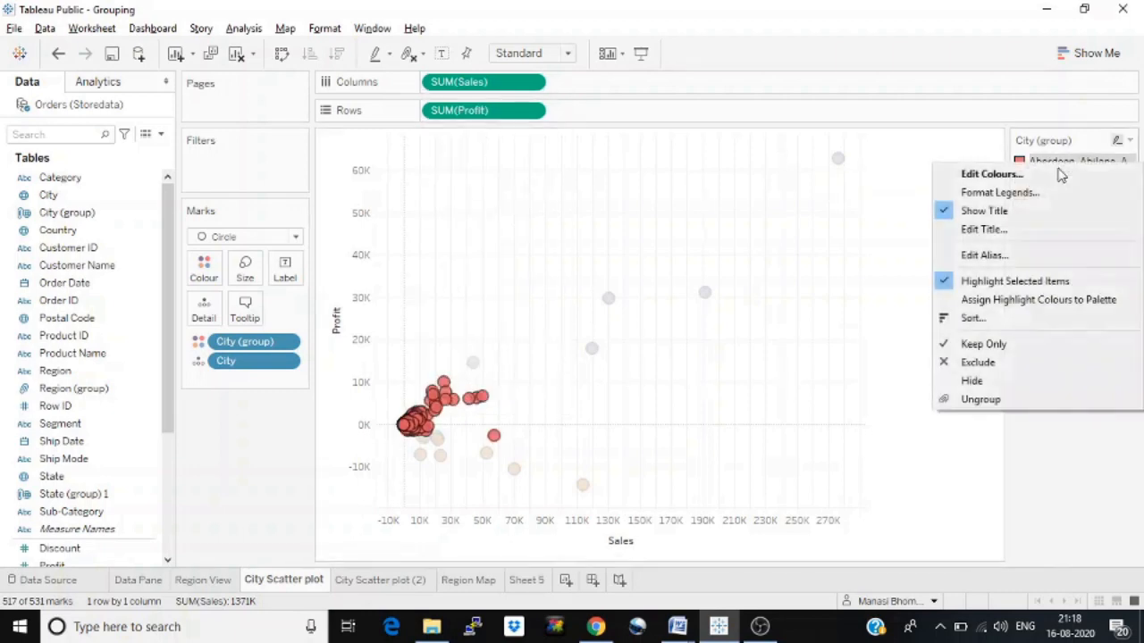
{"action": "left_click", "coordinate": [984, 256]}
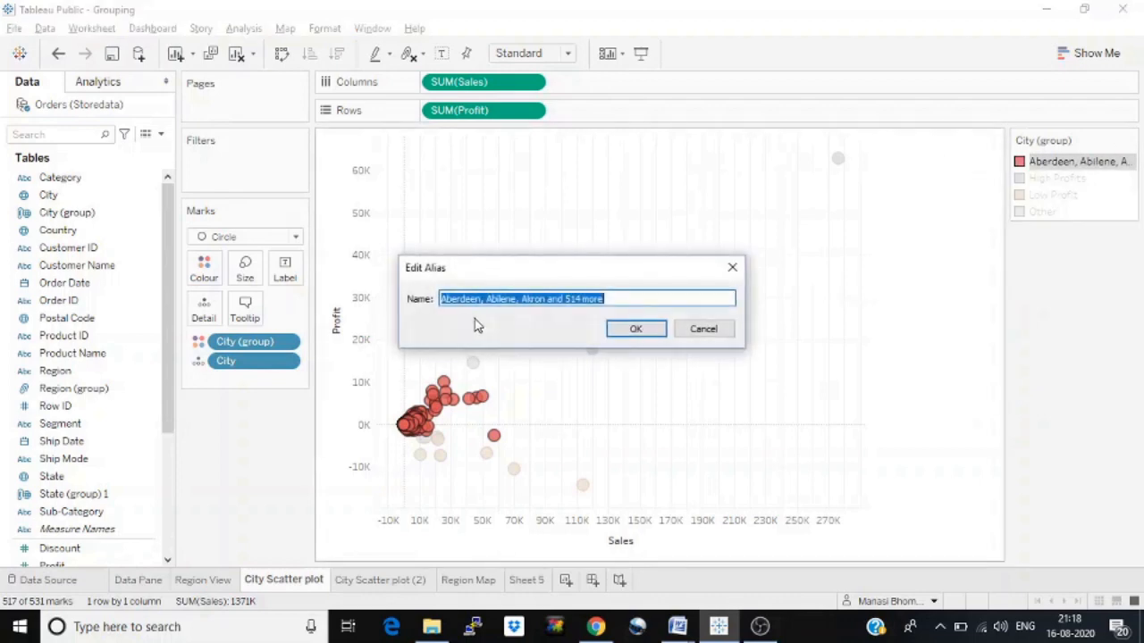
{"action": "type", "text": "Avg Profit"}
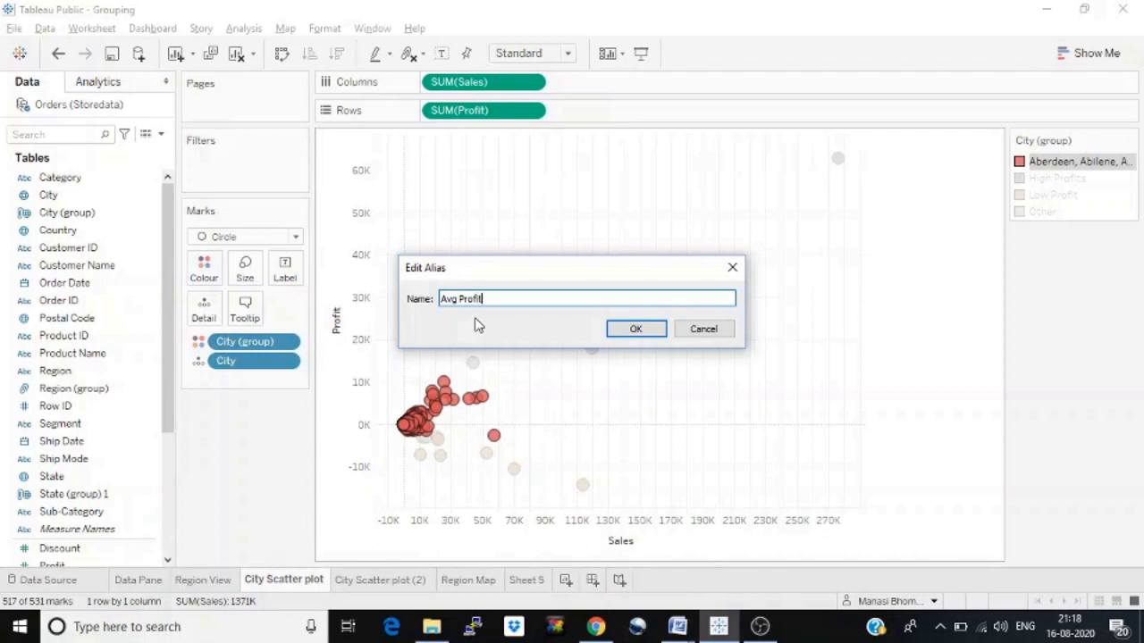
{"action": "left_click", "coordinate": [636, 329]}
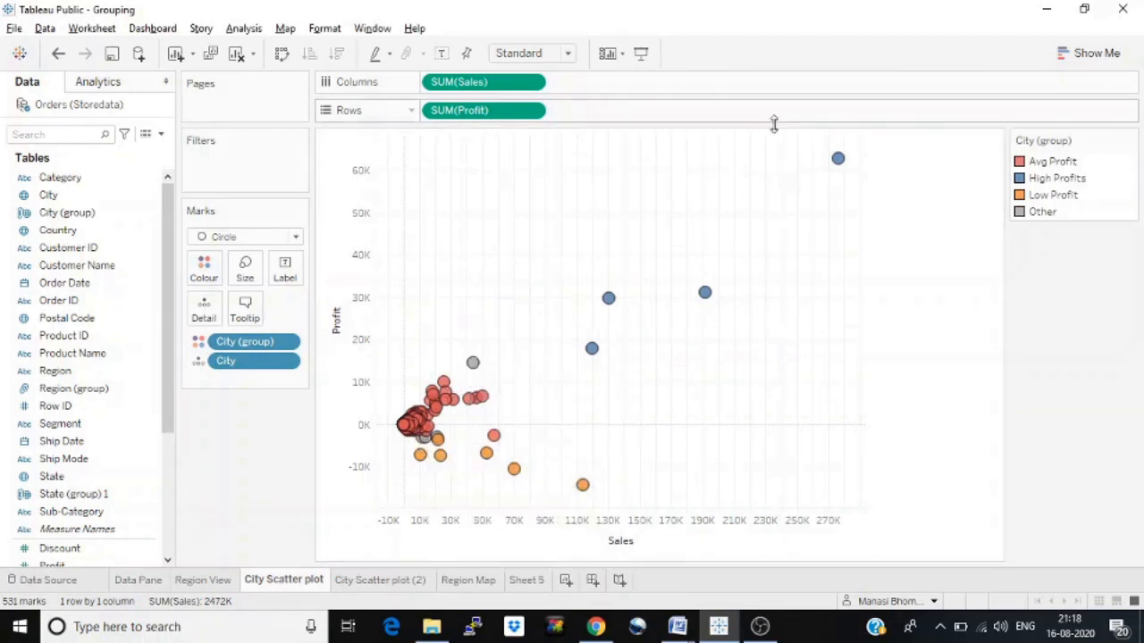
Step: Check which cities fall under Other in the City (group) field and locate the isolated Other mark in the plot
{"action": "left_click", "coordinate": [150, 214]}
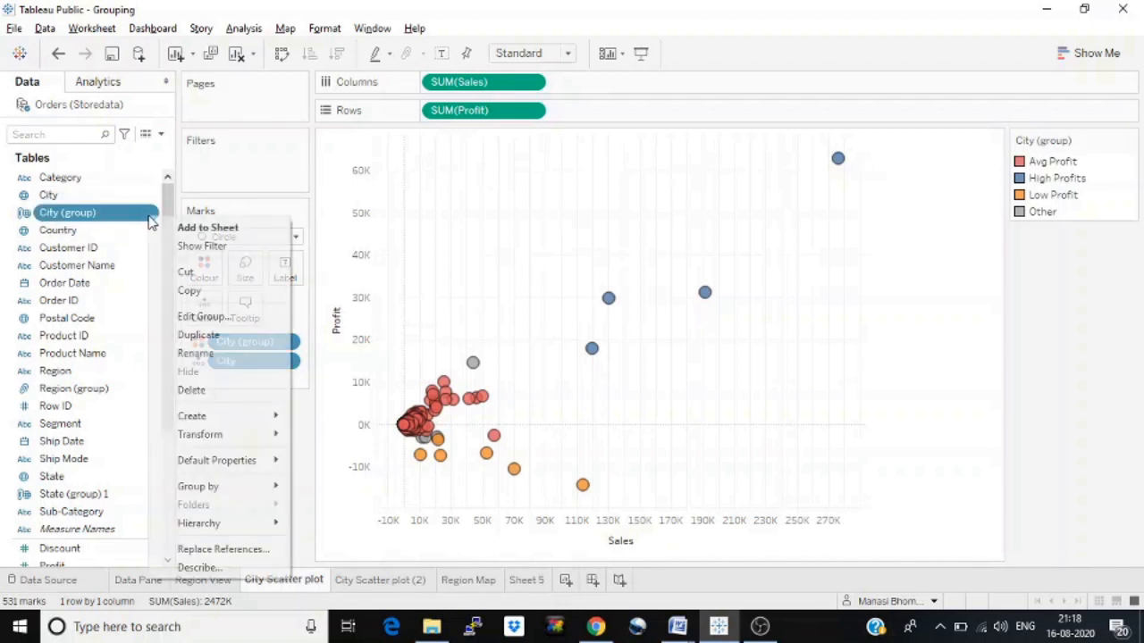
{"action": "left_click", "coordinate": [221, 323]}
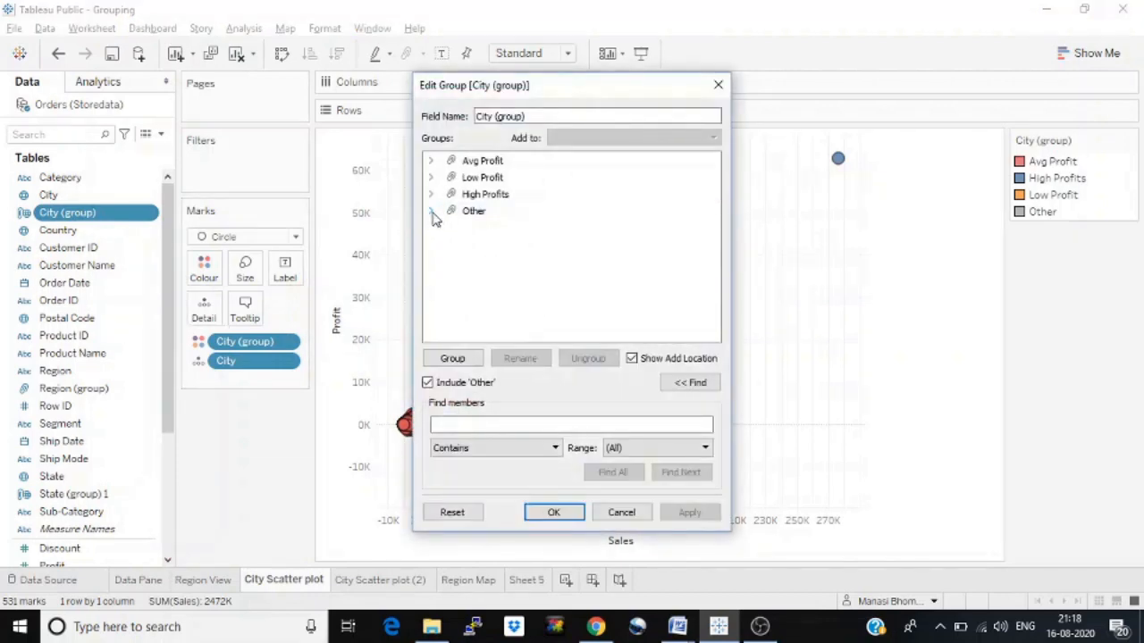
{"action": "left_click", "coordinate": [431, 213]}
{"action": "left_click_drag", "start_coordinate": [544, 86], "coordinate": [821, 125]}
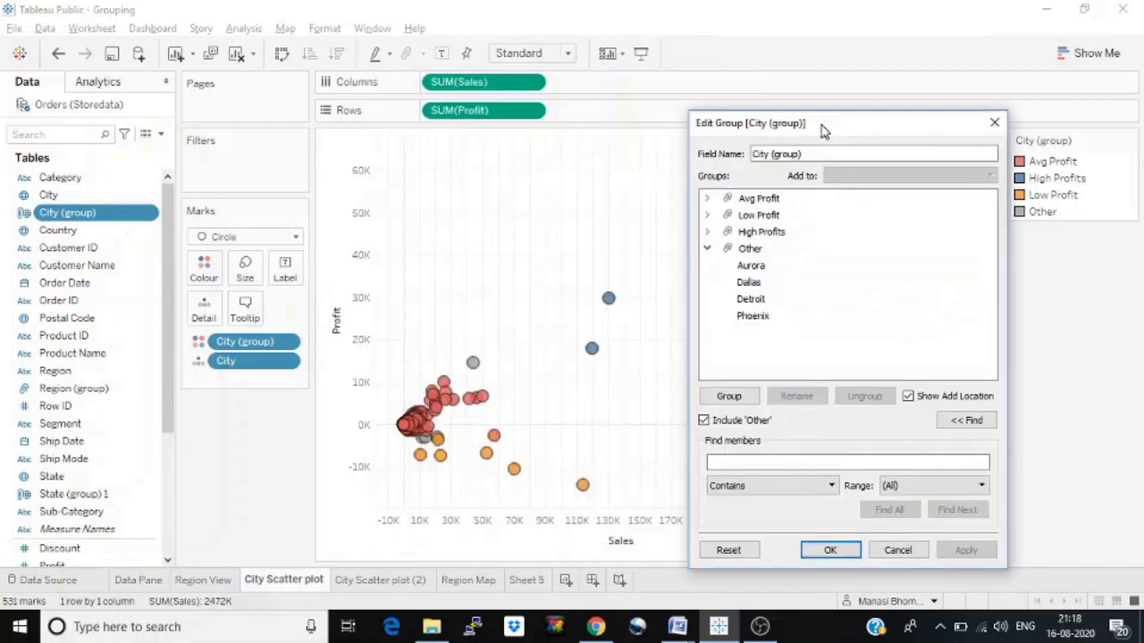
{"action": "left_click", "coordinate": [994, 122]}
{"action": "mouse_move", "coordinate": [472, 367]}
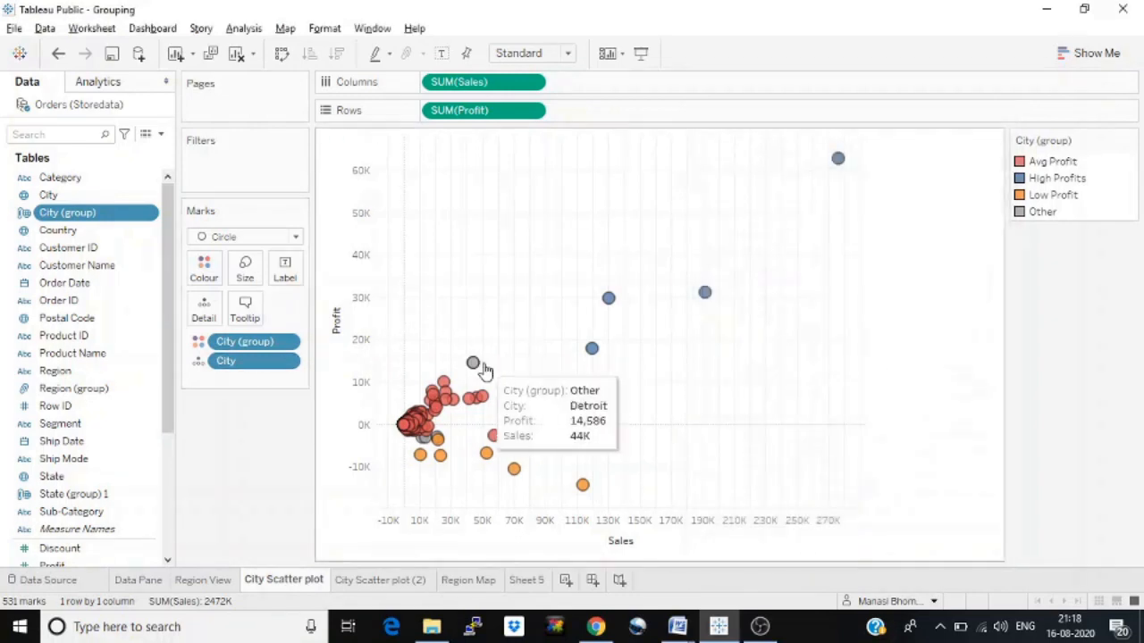
Step: Edit City (group) to move Detroit from Other into High Profits and Aurora, Dallas and Phoenix into Avg Profit
{"action": "left_click", "coordinate": [152, 218]}
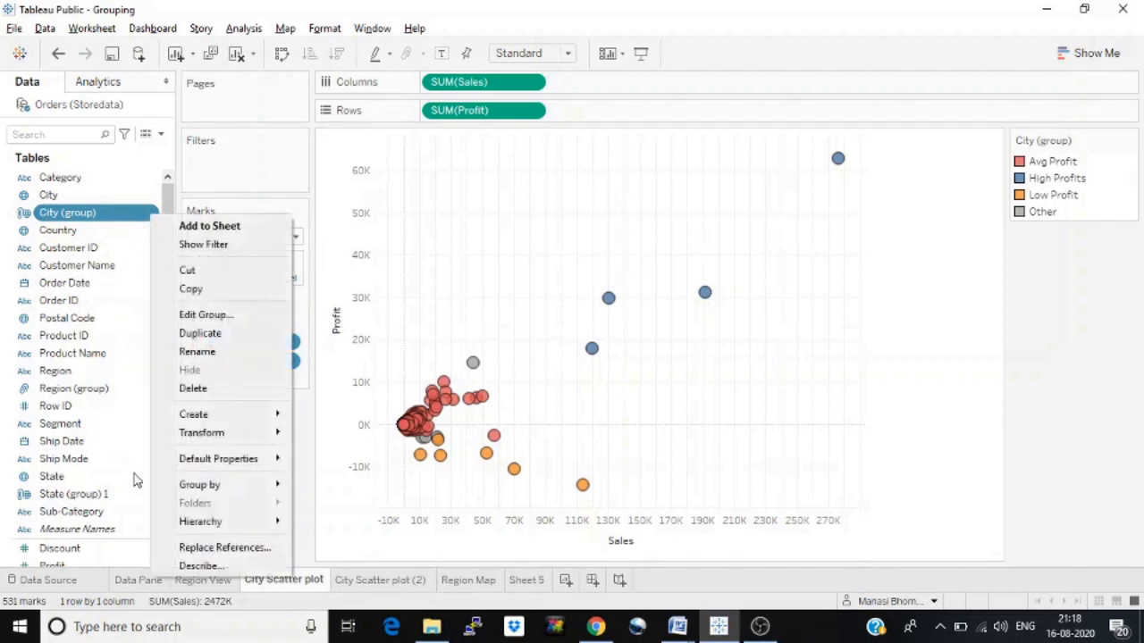
{"action": "left_click", "coordinate": [220, 315]}
{"action": "left_click", "coordinate": [462, 217]}
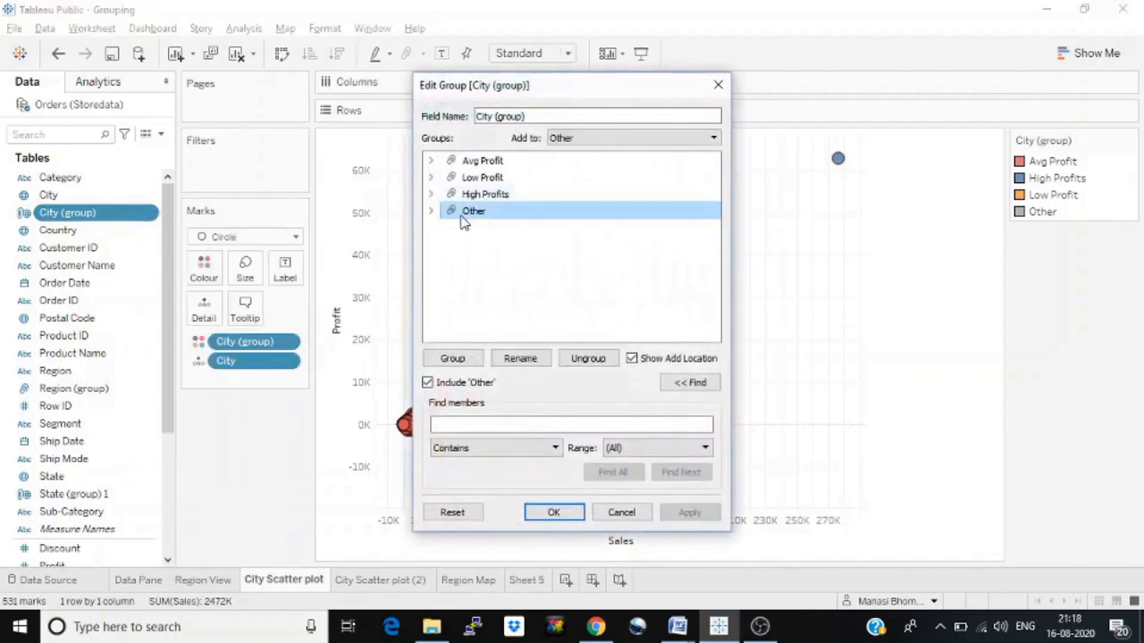
{"action": "left_click", "coordinate": [434, 212]}
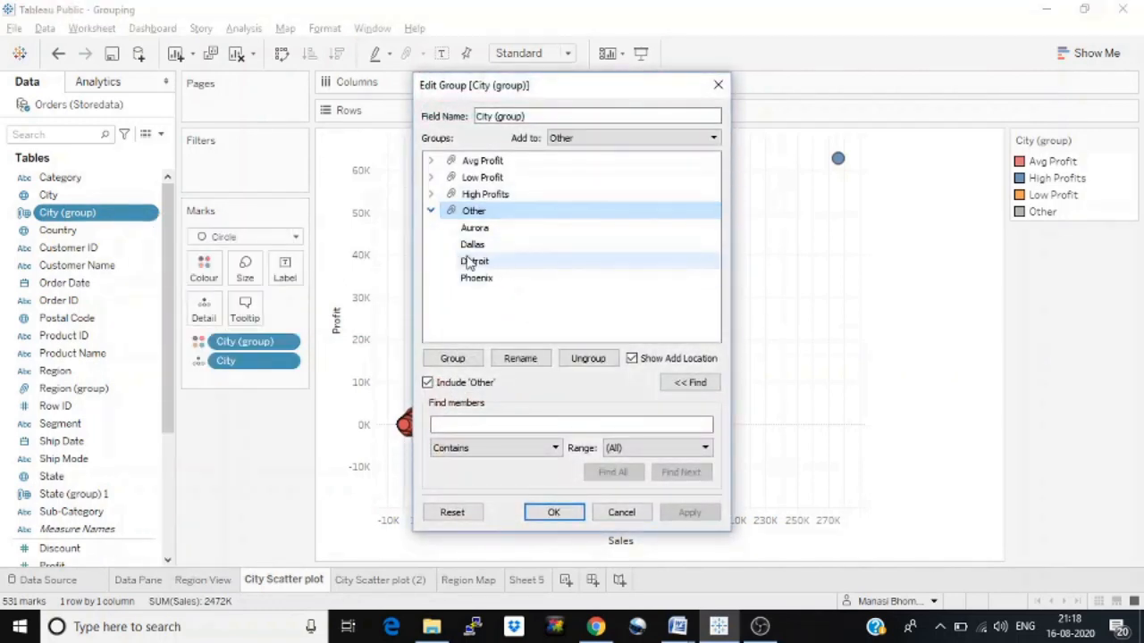
{"action": "left_click_drag", "start_coordinate": [474, 268], "coordinate": [501, 166]}
{"action": "left_click", "coordinate": [430, 194]}
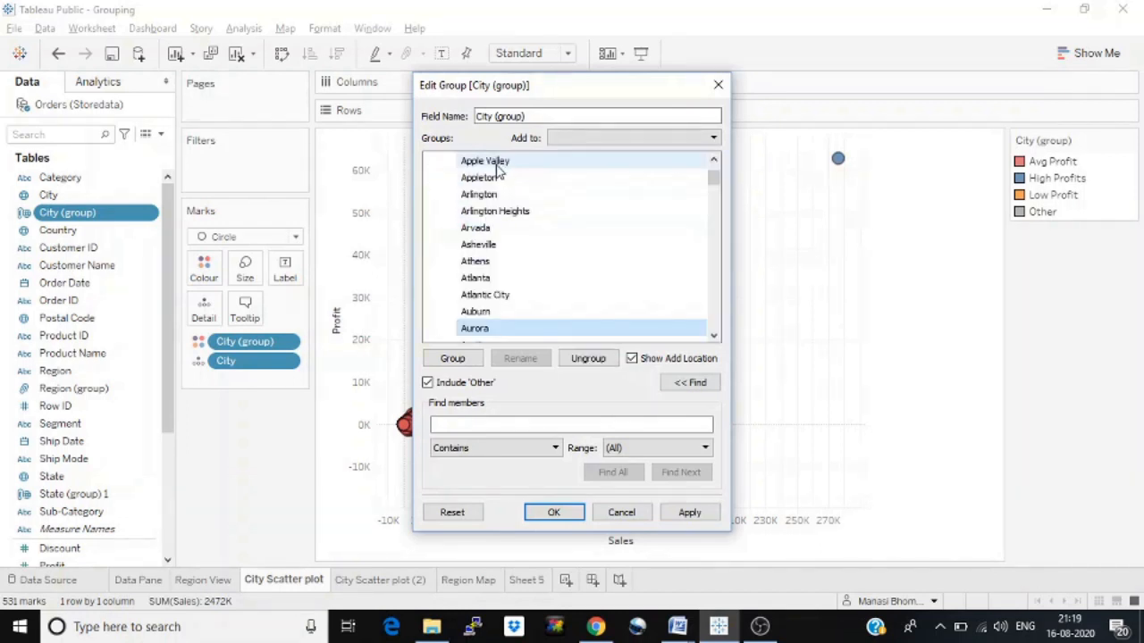
{"action": "scroll", "coordinate": [536, 197], "scroll_direction": "up", "scroll_amount": 7}
{"action": "left_click", "coordinate": [431, 161]}
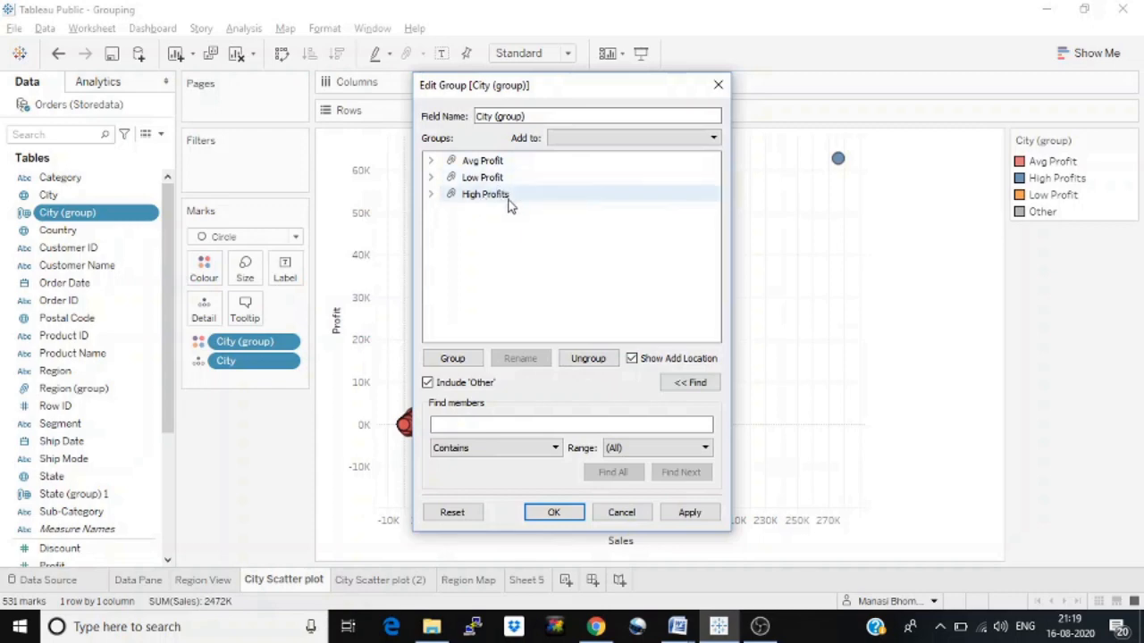
{"action": "left_click", "coordinate": [552, 514]}
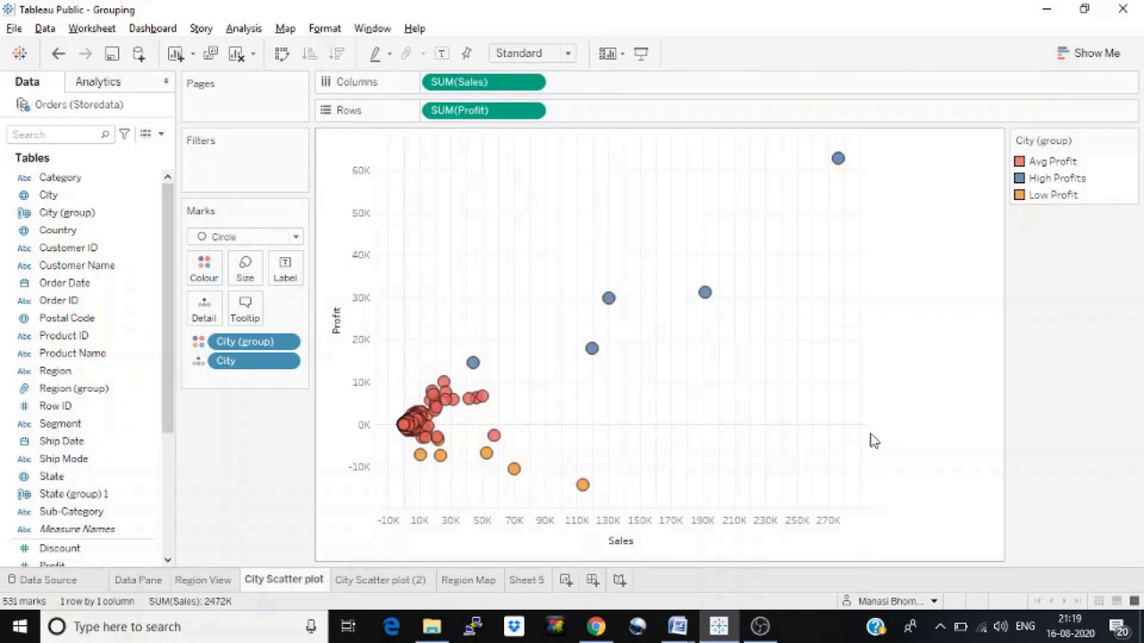
Step: Recolour the City (group) legend with green for High Profits, red for Low Profit and blue for Avg Profit
{"action": "left_click", "coordinate": [1044, 164]}
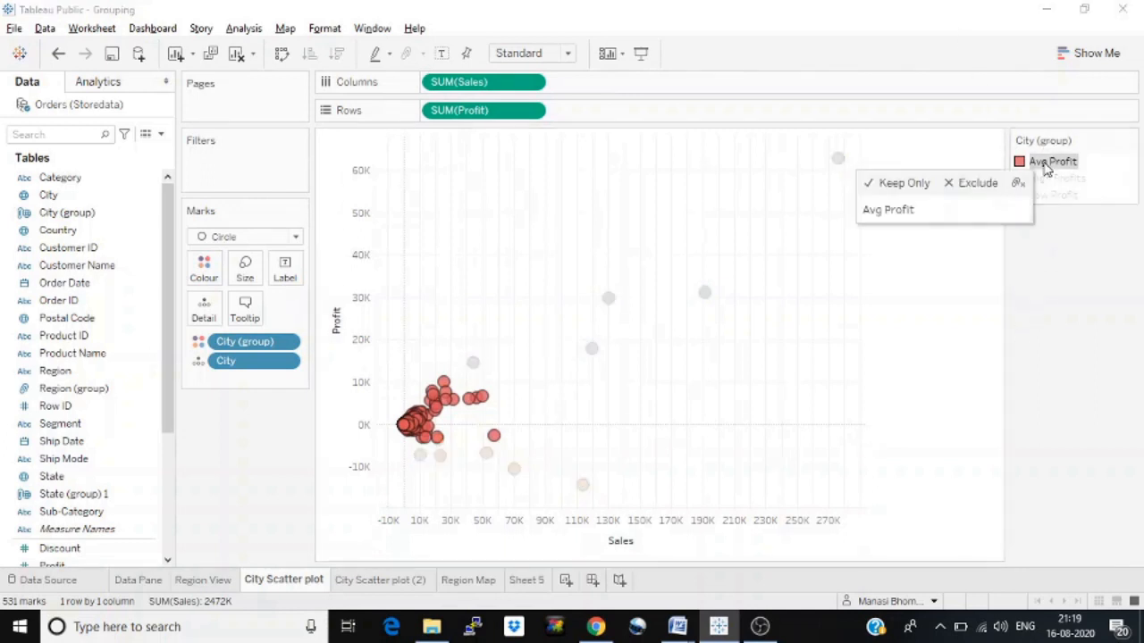
{"action": "double_click", "coordinate": [1045, 166]}
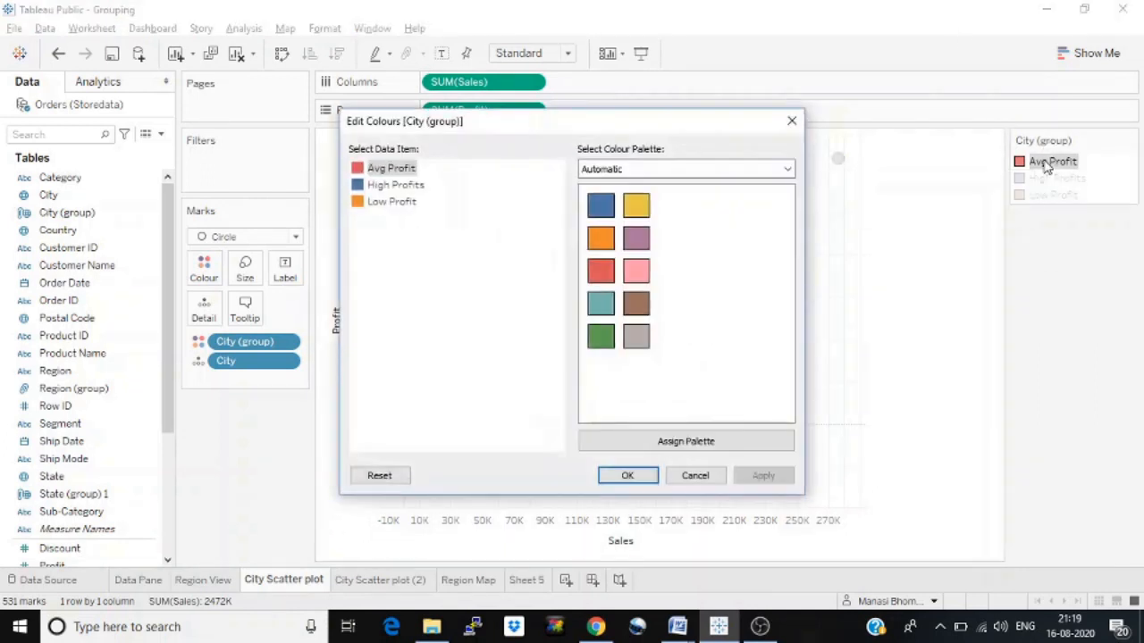
{"action": "left_click", "coordinate": [394, 189]}
{"action": "left_click", "coordinate": [602, 338]}
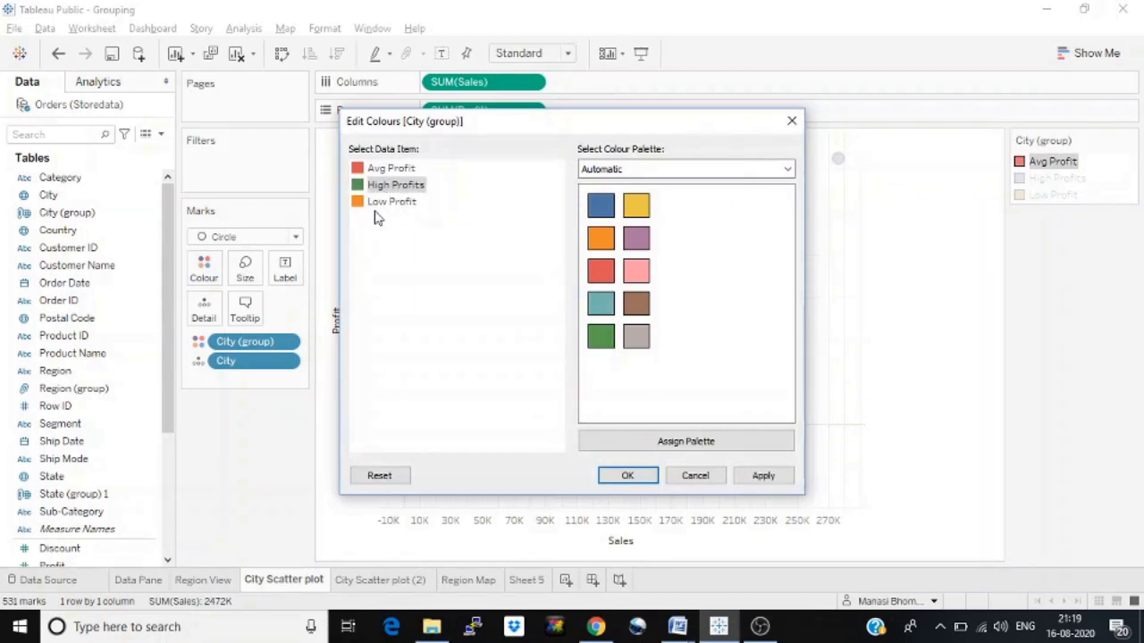
{"action": "left_click", "coordinate": [378, 203]}
{"action": "left_click", "coordinate": [606, 276]}
{"action": "left_click", "coordinate": [396, 170]}
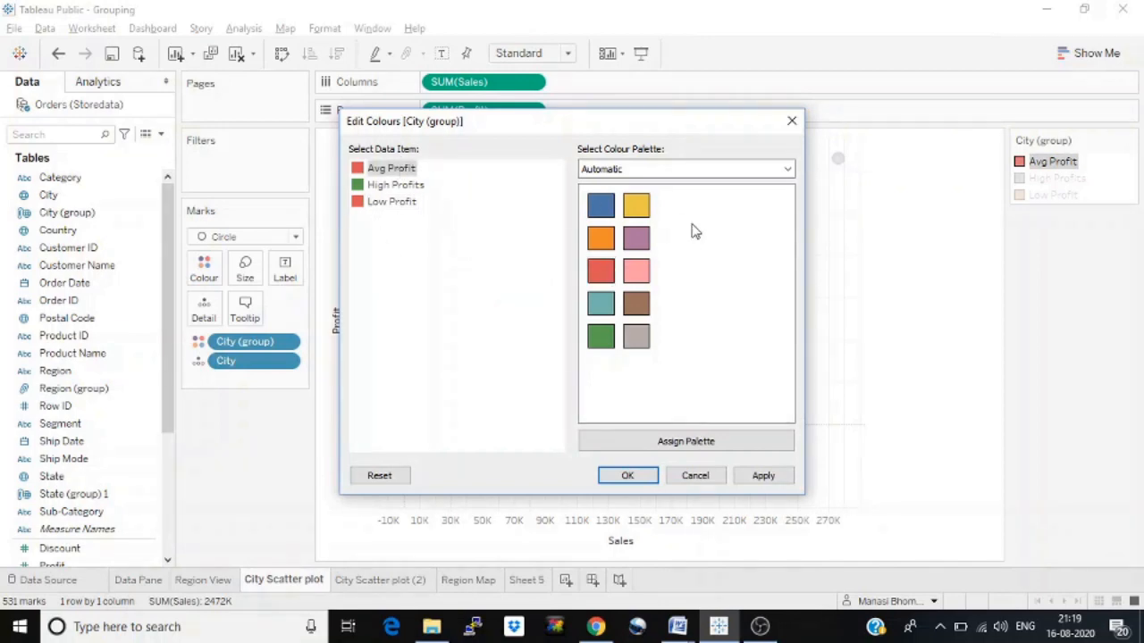
{"action": "left_click", "coordinate": [597, 214]}
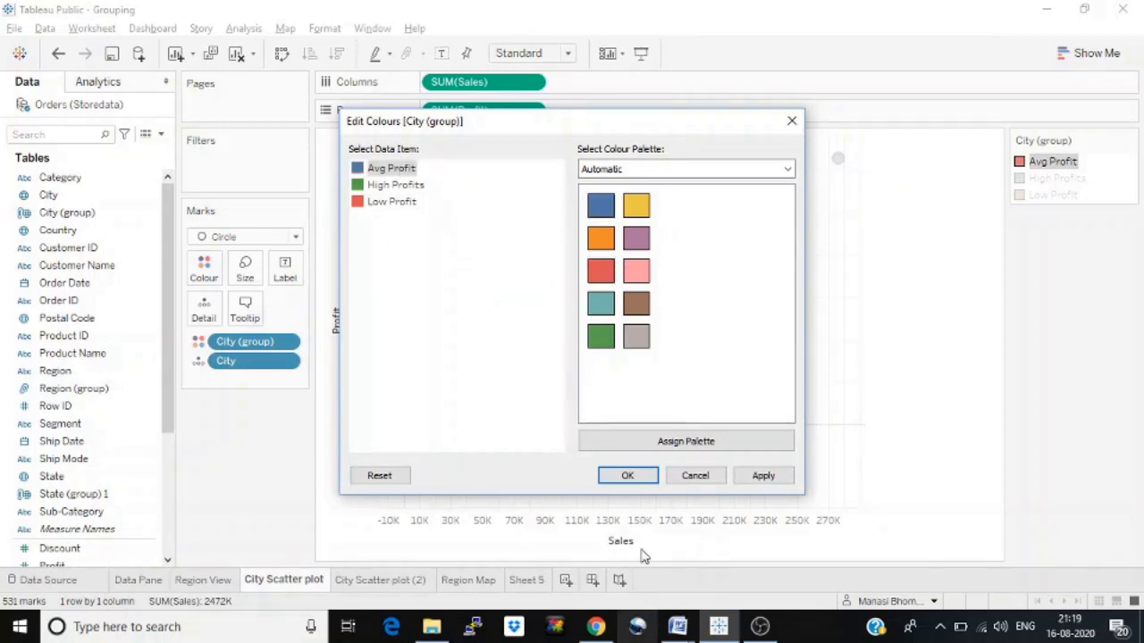
{"action": "left_click", "coordinate": [628, 475]}
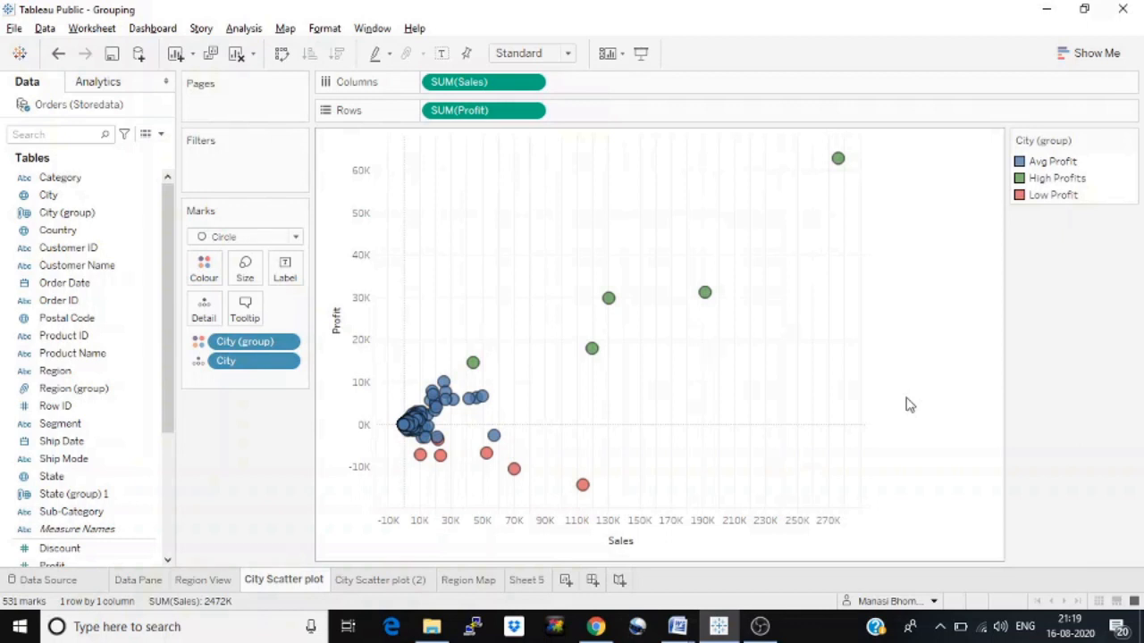
Step: Highlight the High Profits marks and then the Low Profit marks in the scatter plot to inspect each group
{"action": "left_click_drag", "start_coordinate": [547, 178], "coordinate": [890, 389]}
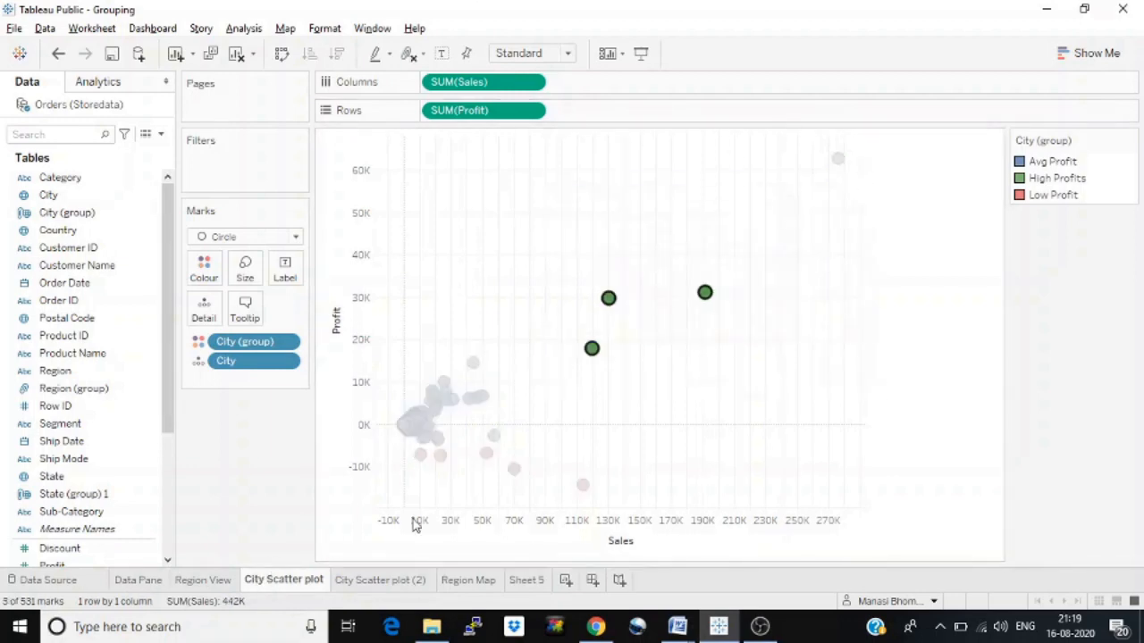
{"action": "left_click", "coordinate": [324, 544]}
{"action": "left_click_drag", "start_coordinate": [415, 459], "coordinate": [617, 505]}
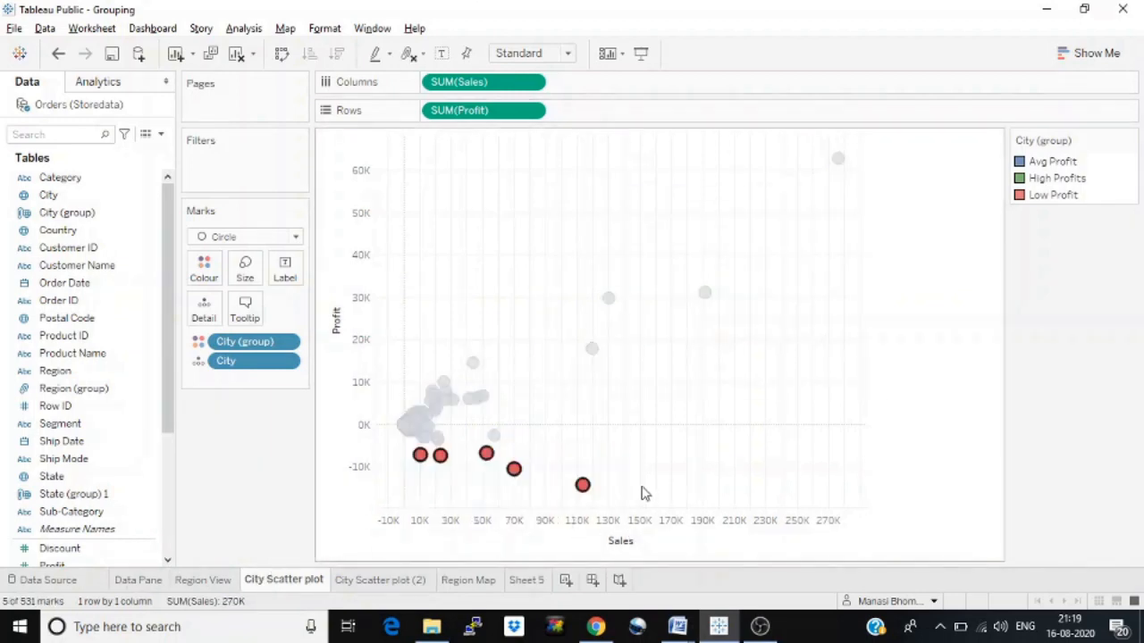
{"action": "left_click", "coordinate": [718, 487]}
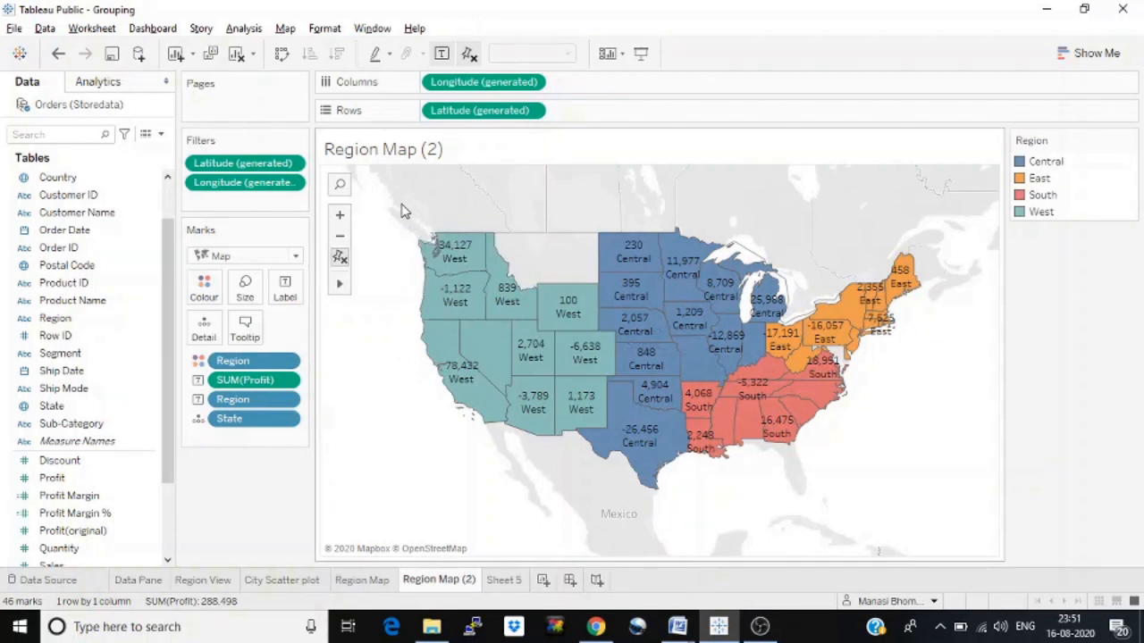
Step: Group all the West states on the Region Map (2) sheet by the State dimension
{"action": "left_click_drag", "start_coordinate": [389, 211], "coordinate": [568, 461]}
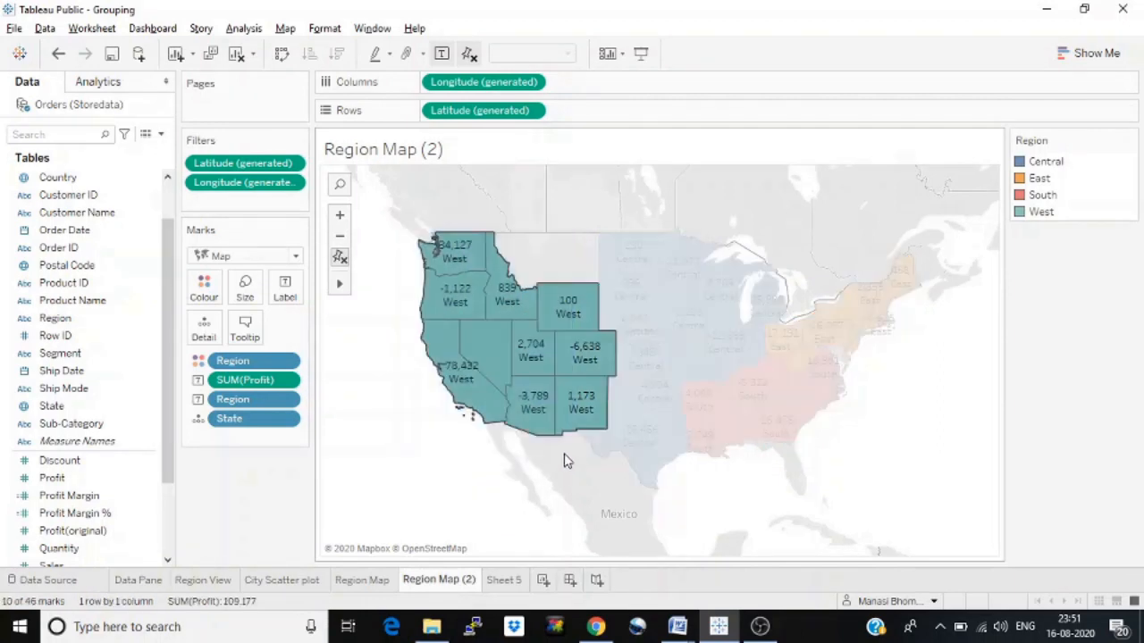
{"action": "left_click", "coordinate": [910, 407]}
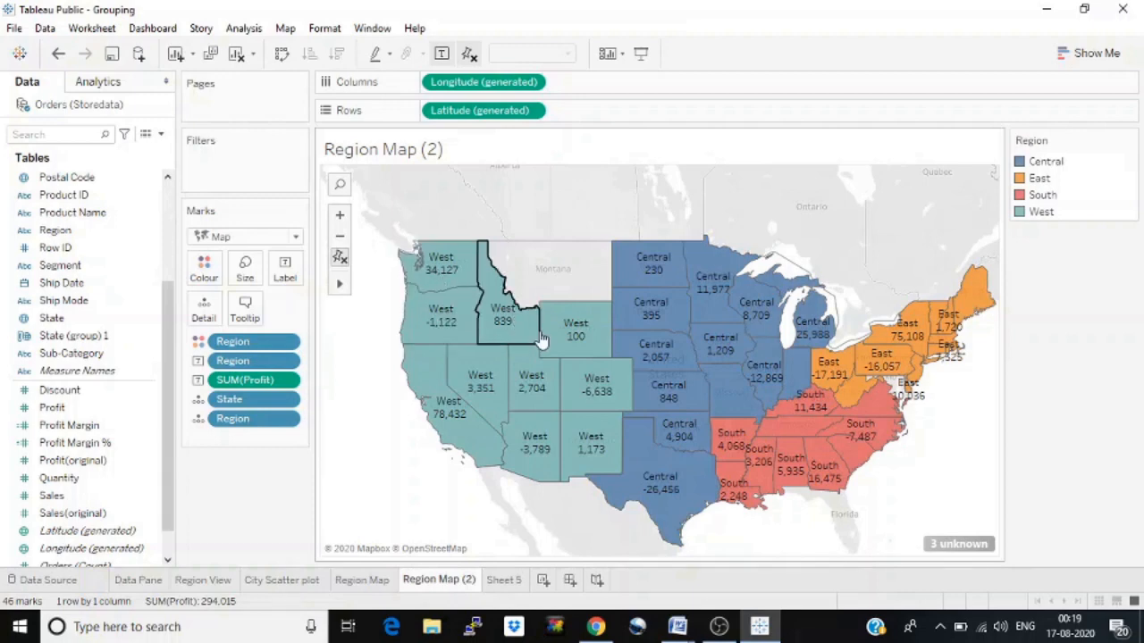
{"action": "left_click_drag", "start_coordinate": [392, 218], "coordinate": [579, 510]}
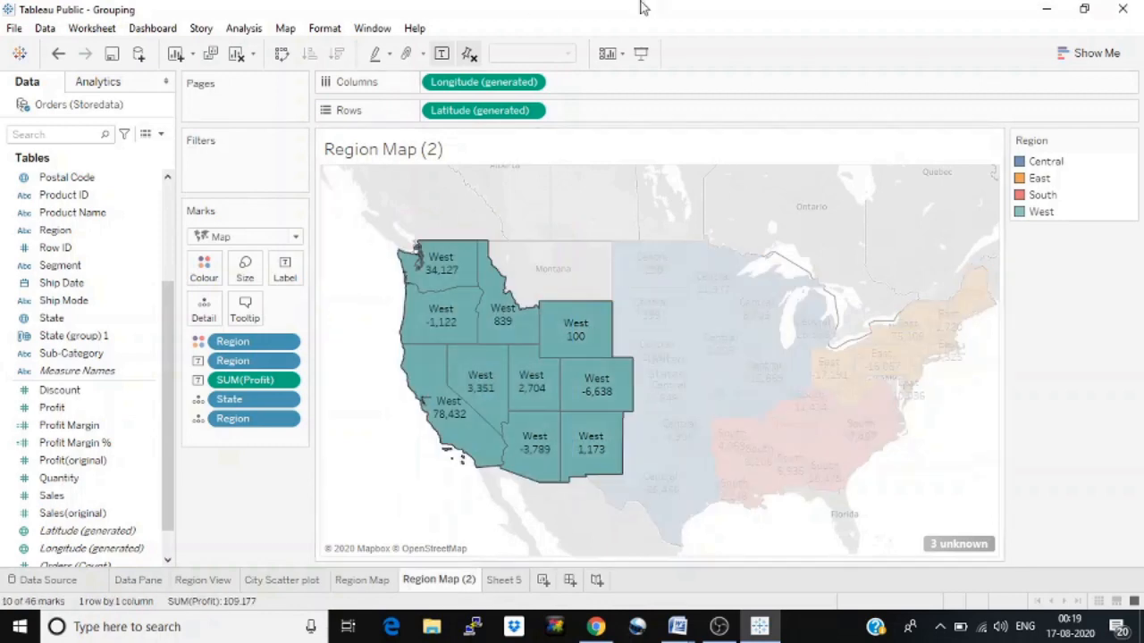
{"action": "right_click", "coordinate": [502, 340]}
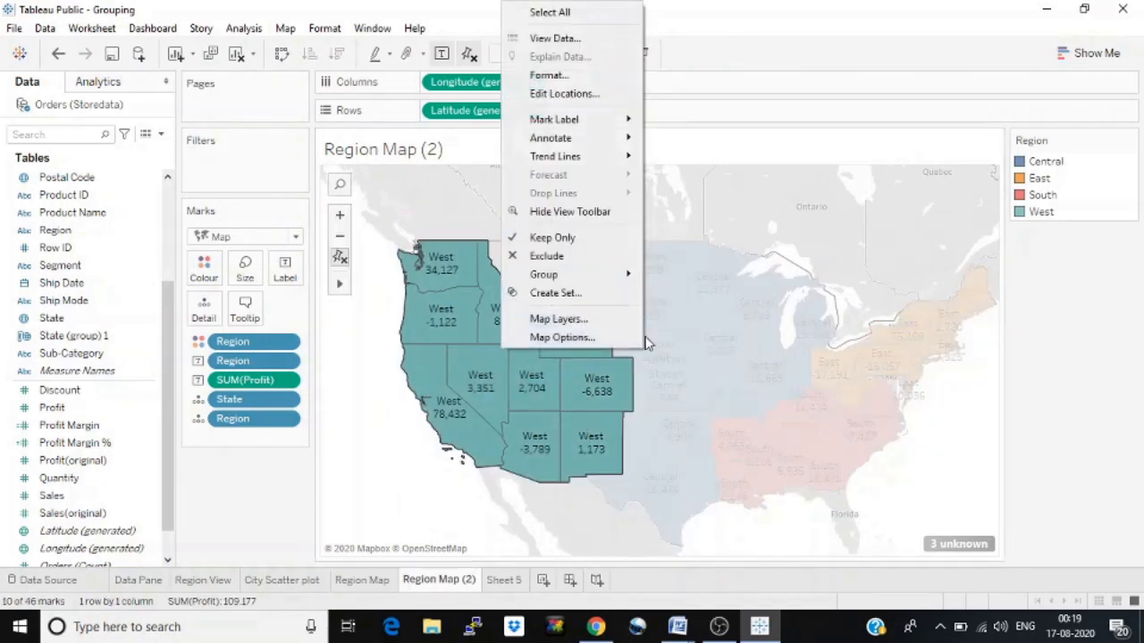
{"action": "mouse_move", "coordinate": [577, 276]}
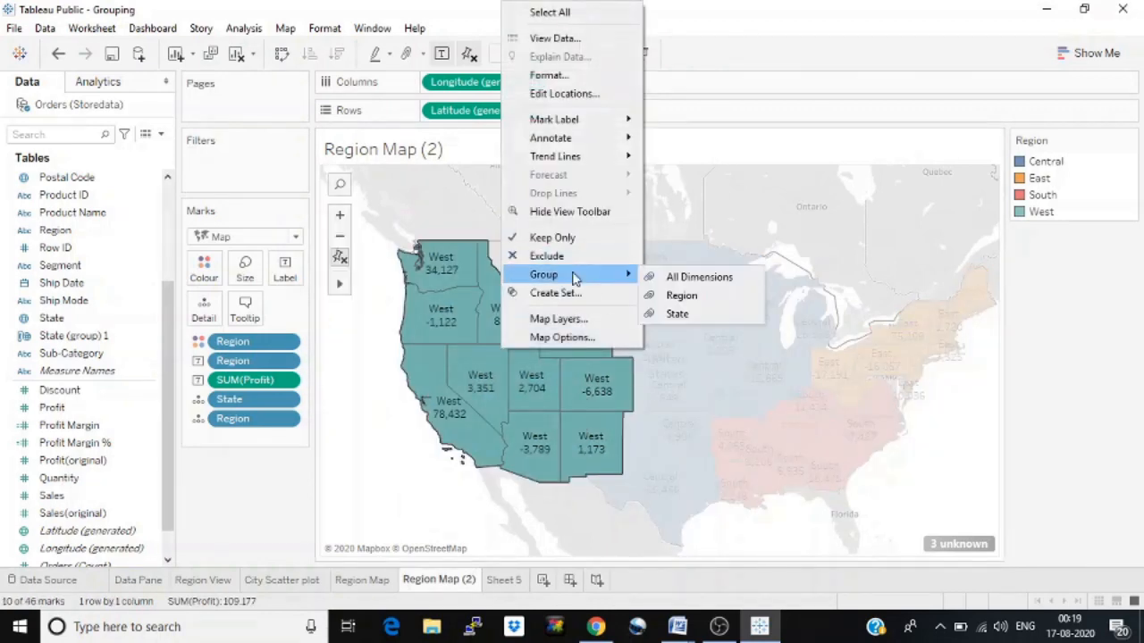
{"action": "left_click", "coordinate": [684, 318]}
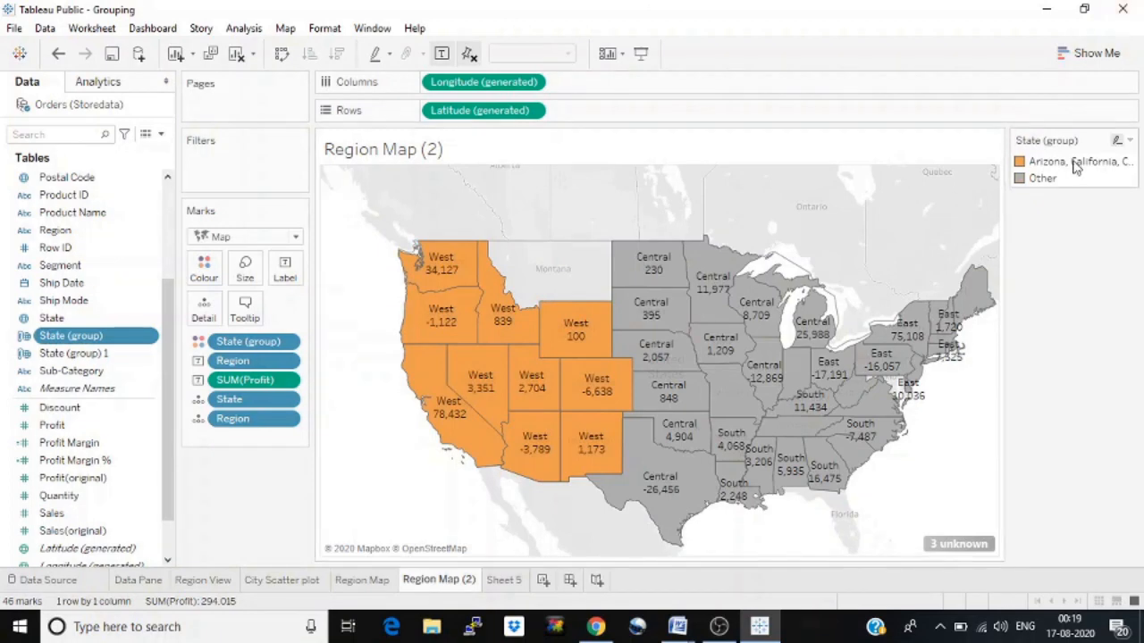
Step: Set the alias of the new western states group in State (group) to West Region
{"action": "right_click", "coordinate": [1076, 167]}
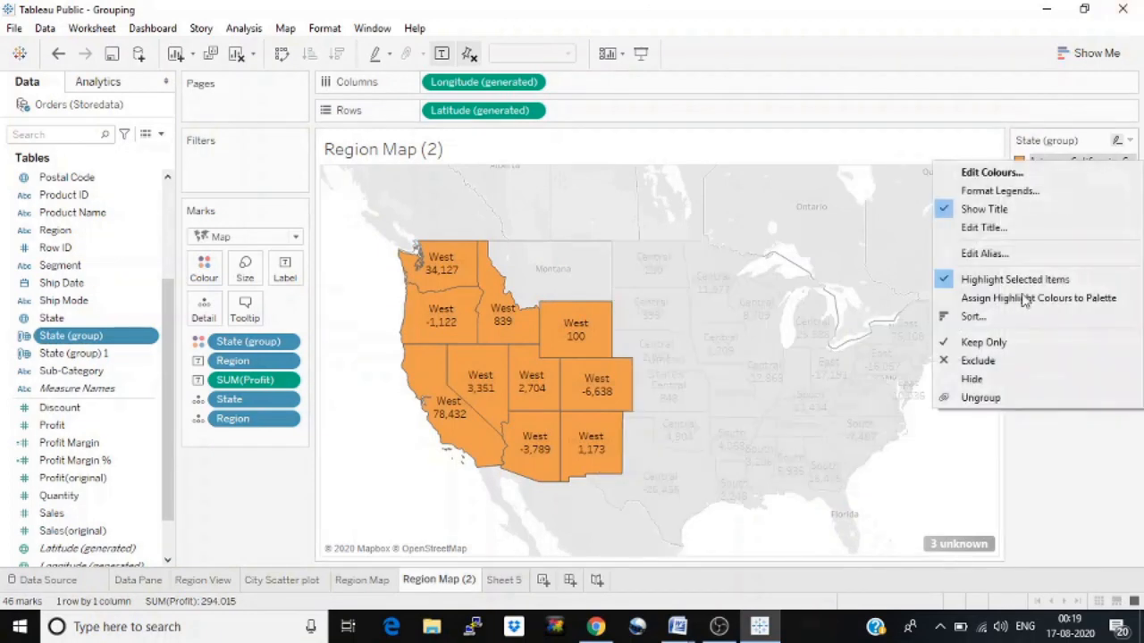
{"action": "left_click", "coordinate": [988, 254]}
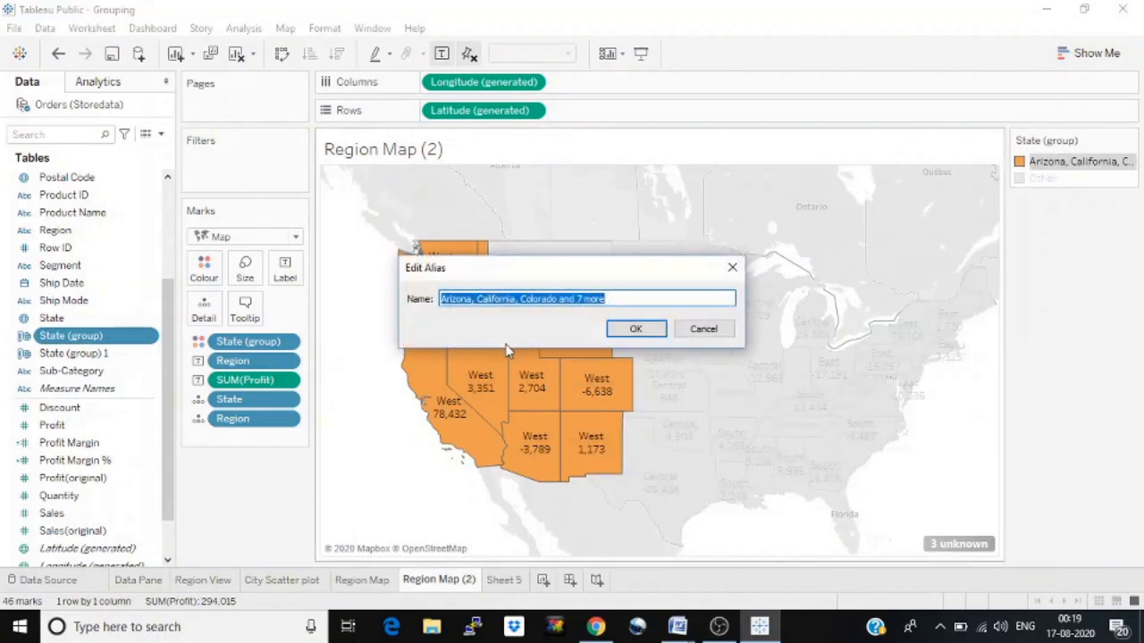
{"action": "type", "text": "West Region"}
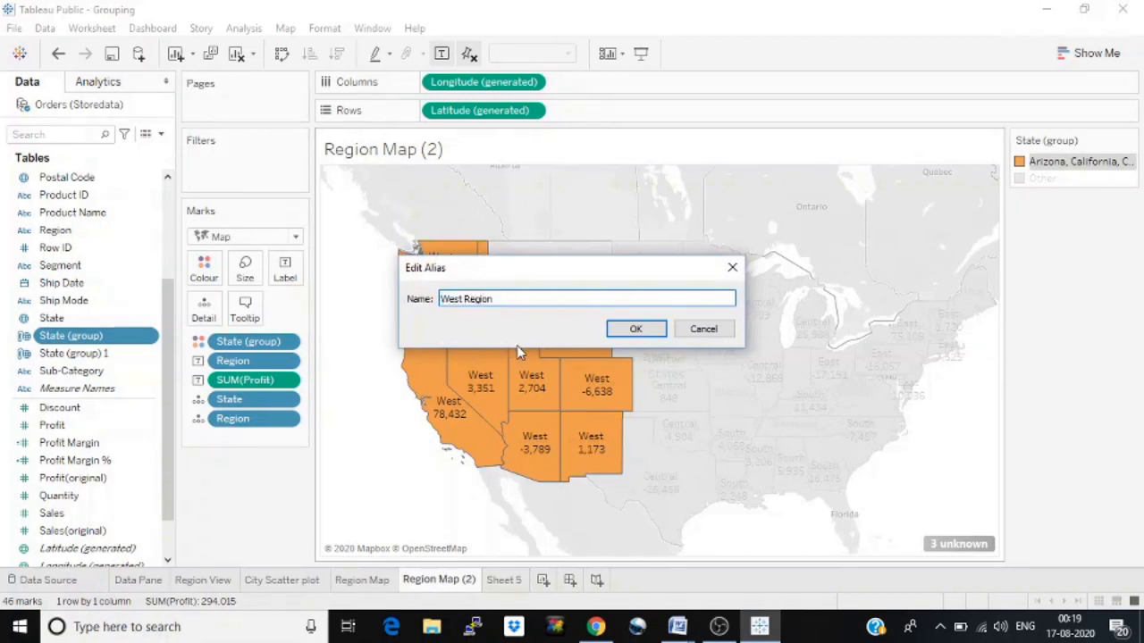
{"action": "left_click", "coordinate": [636, 329]}
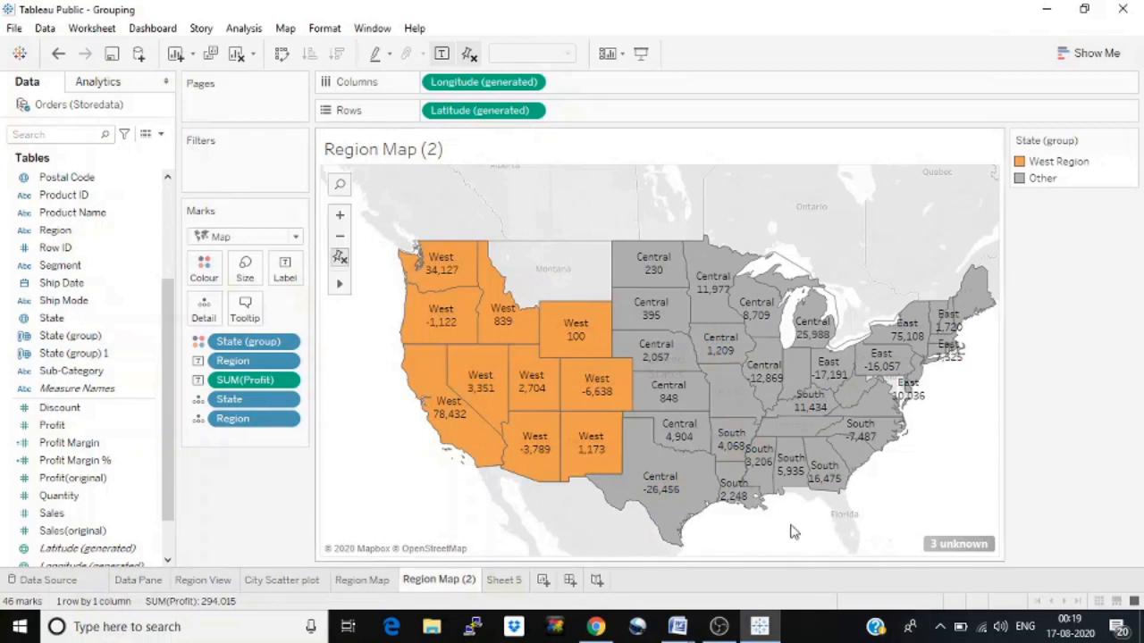
Step: Select all twelve Central states on the map, from North Dakota and Texas across to Michigan, and group them
{"action": "left_click_drag", "start_coordinate": [645, 215], "coordinate": [688, 473]}
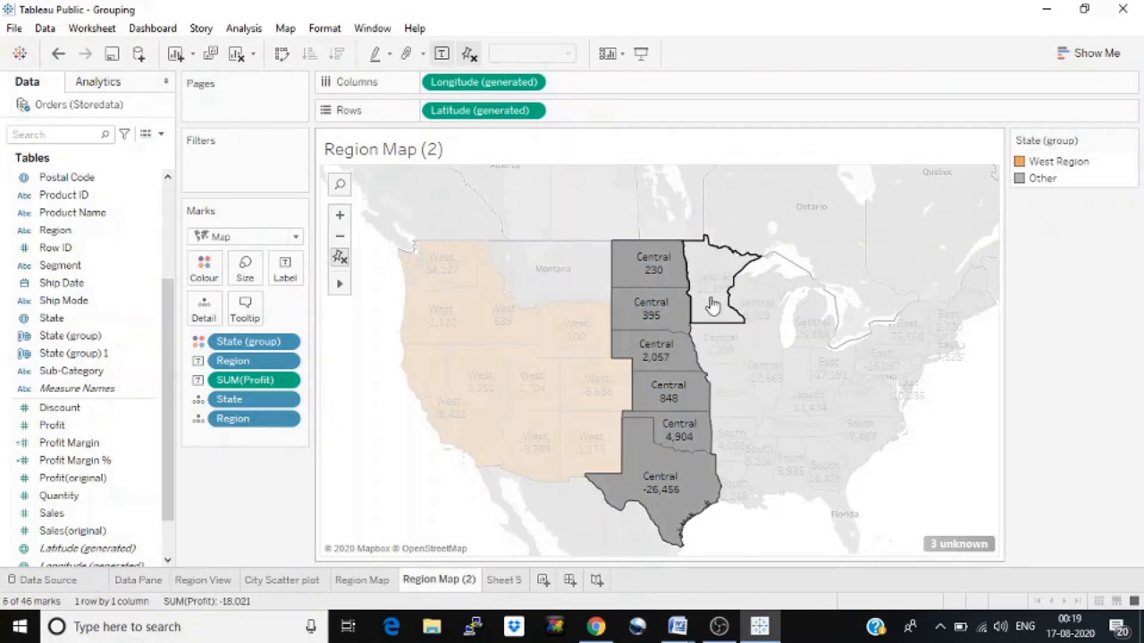
{"action": "left_click", "coordinate": [712, 304], "text": "ctrl"}
{"action": "left_click", "coordinate": [721, 344], "text": "ctrl"}
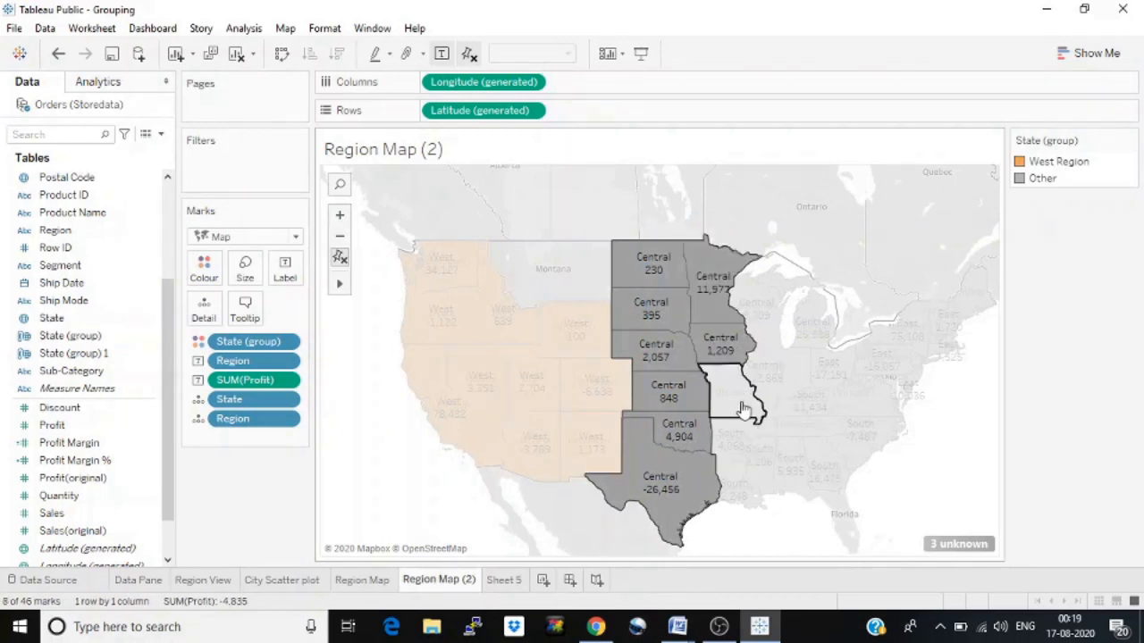
{"action": "left_click", "coordinate": [742, 409], "text": "ctrl"}
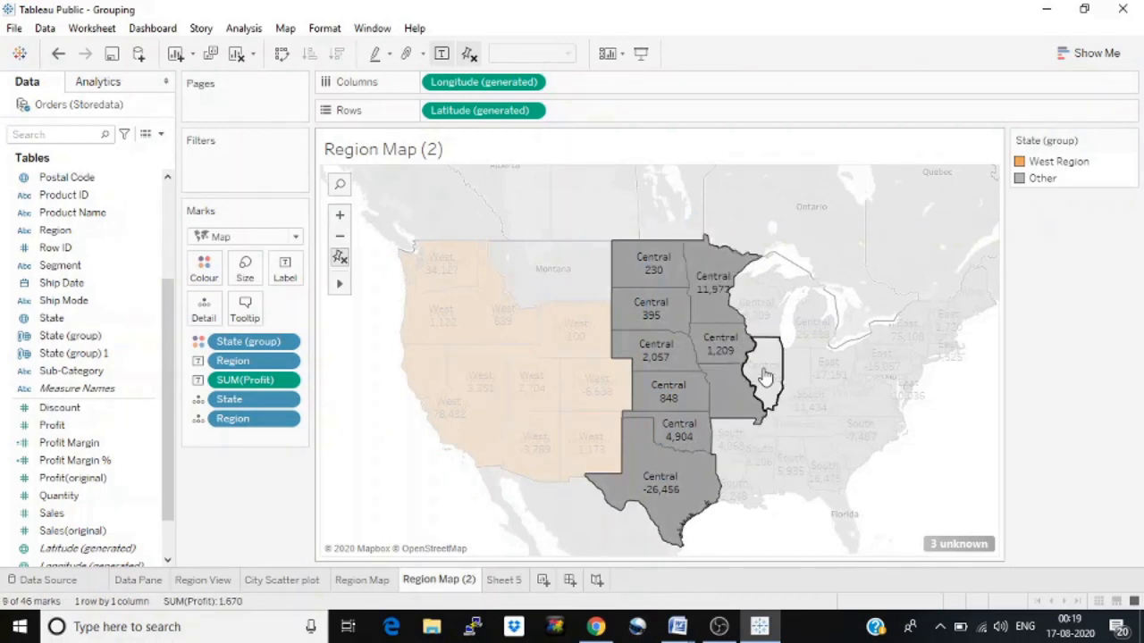
{"action": "left_click", "coordinate": [765, 377], "text": "ctrl"}
{"action": "left_click", "coordinate": [755, 304], "text": "ctrl"}
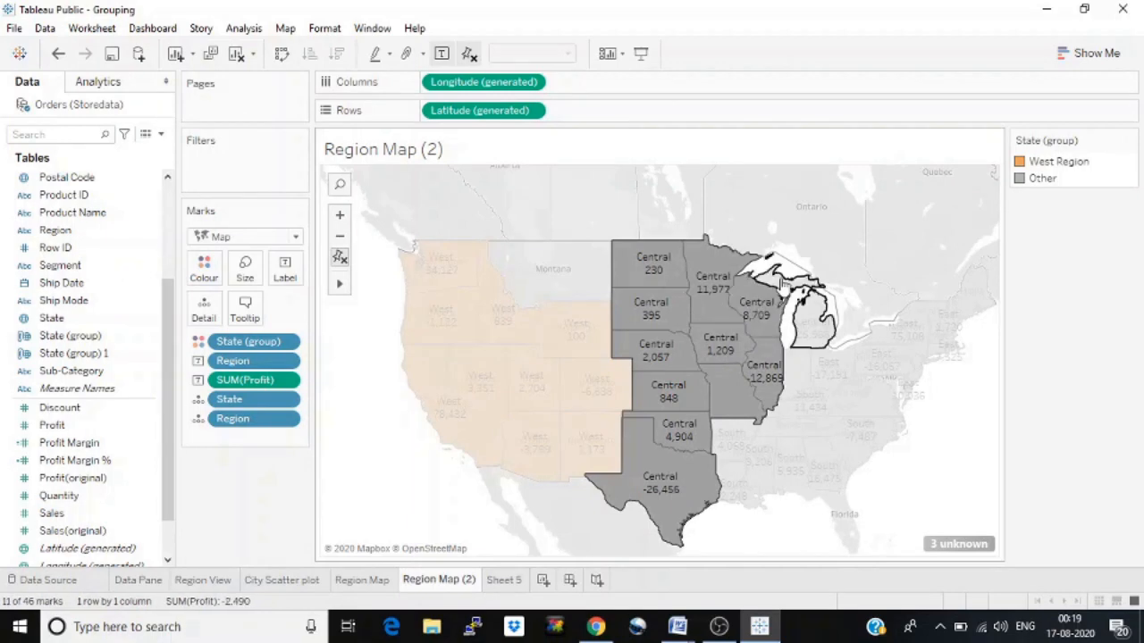
{"action": "left_click", "coordinate": [784, 285], "text": "ctrl"}
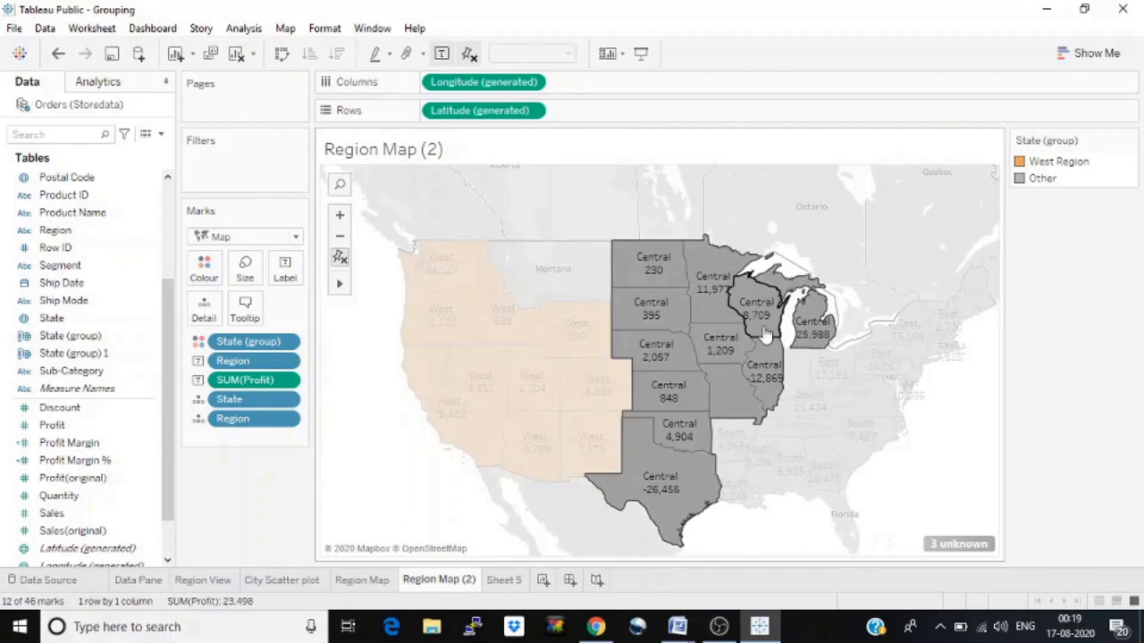
{"action": "right_click", "coordinate": [724, 351]}
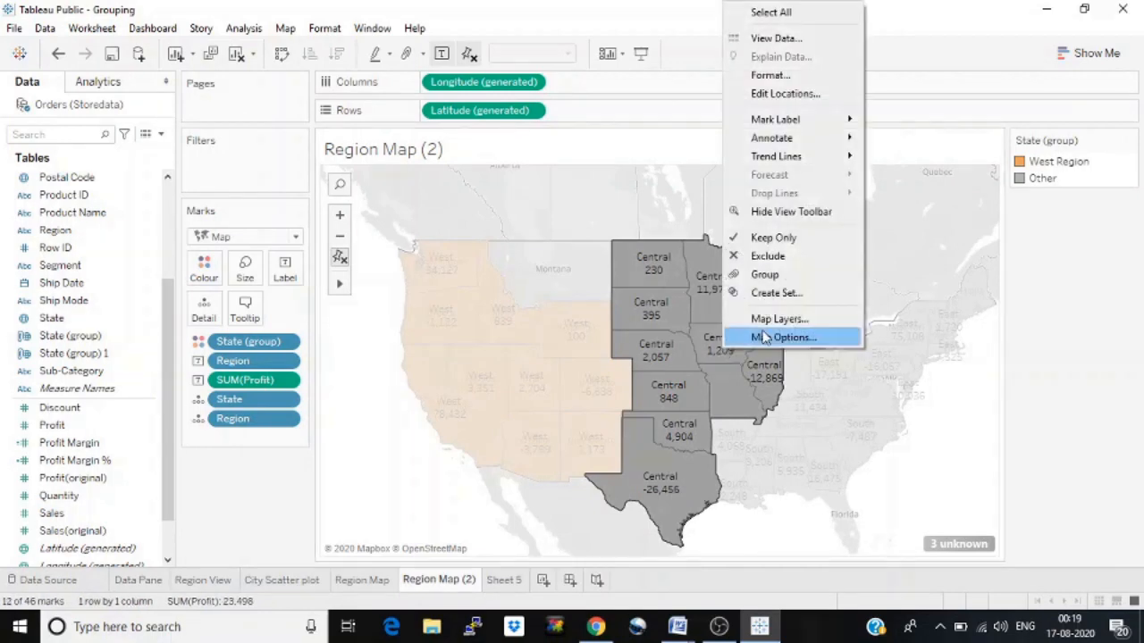
{"action": "left_click", "coordinate": [765, 274]}
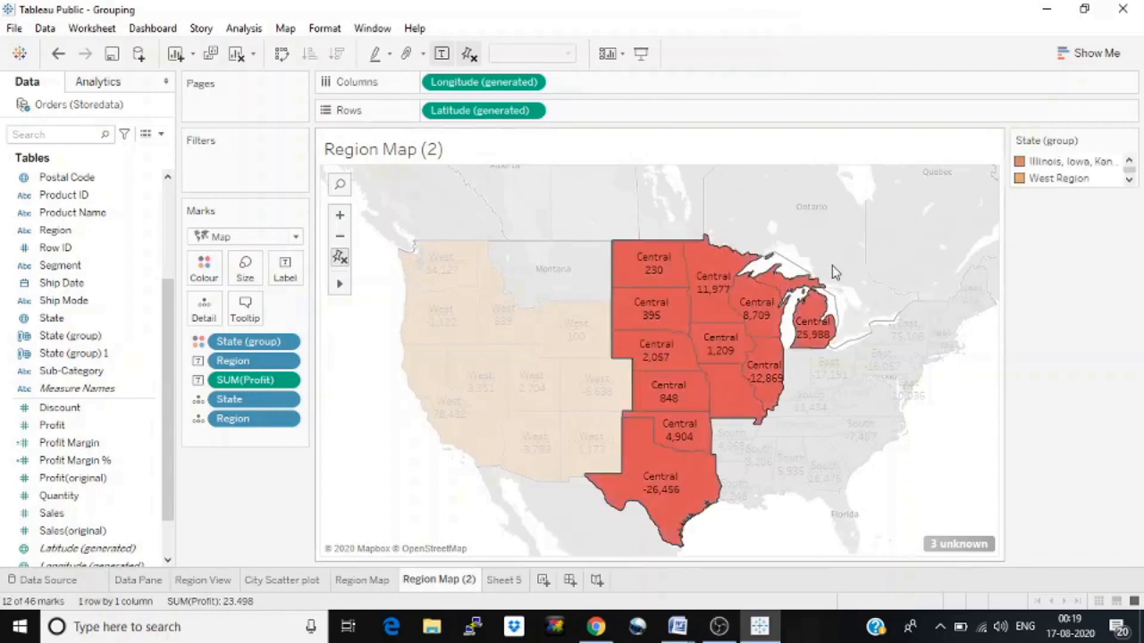
Step: Set the alias of the Illinois, Iowa, Kansas group to Central Region
{"action": "left_click", "coordinate": [1048, 166]}
{"action": "right_click", "coordinate": [1049, 166]}
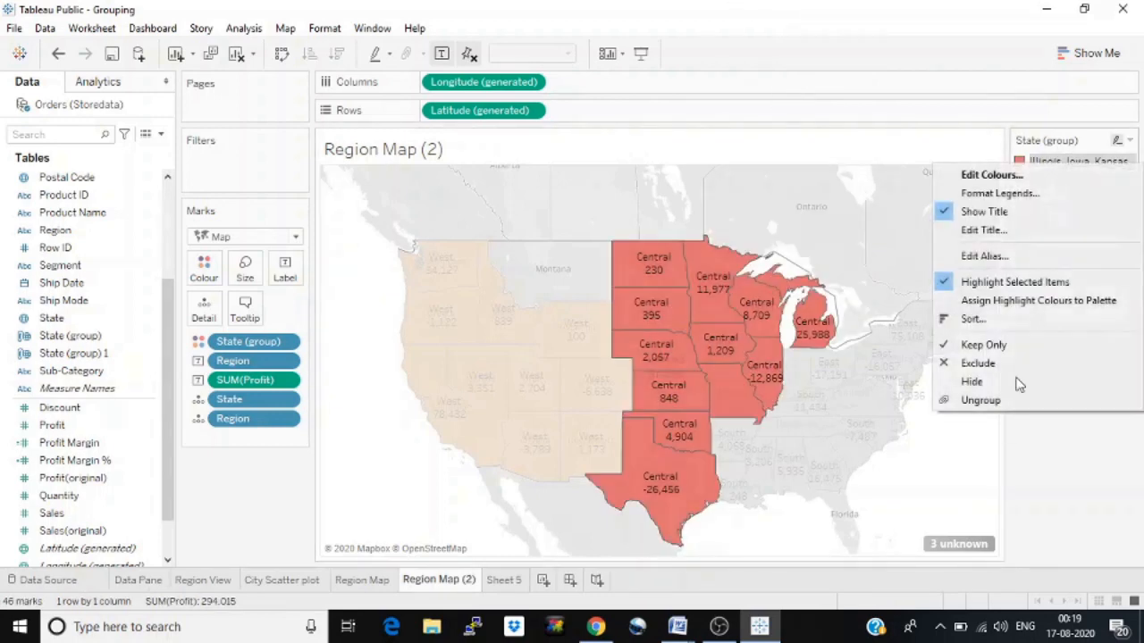
{"action": "left_click", "coordinate": [981, 258]}
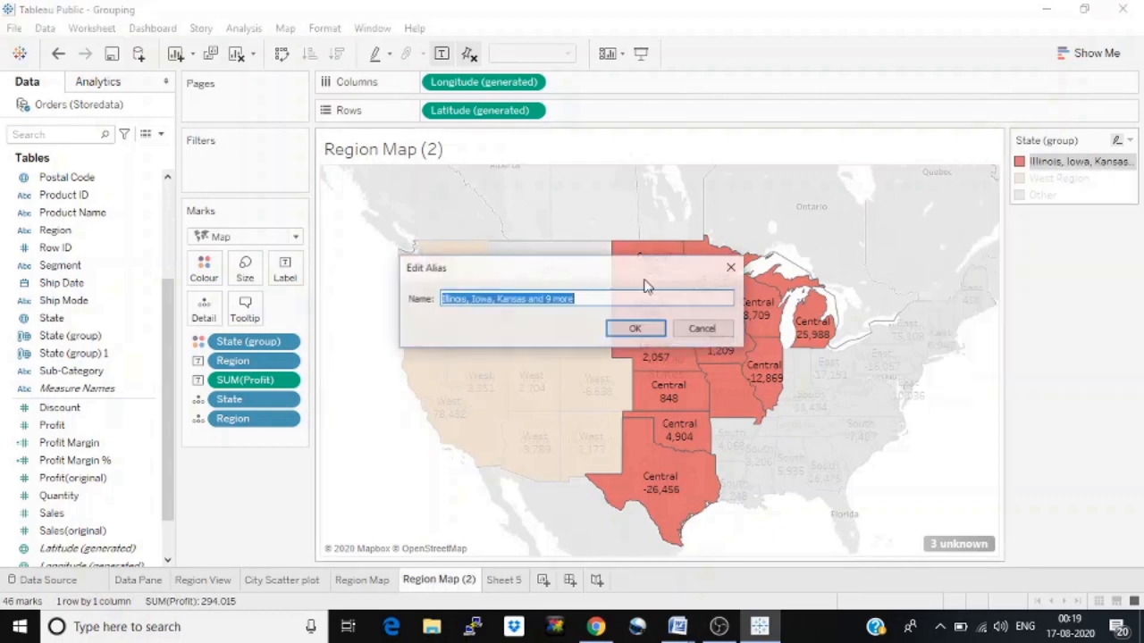
{"action": "type", "text": "Central Region"}
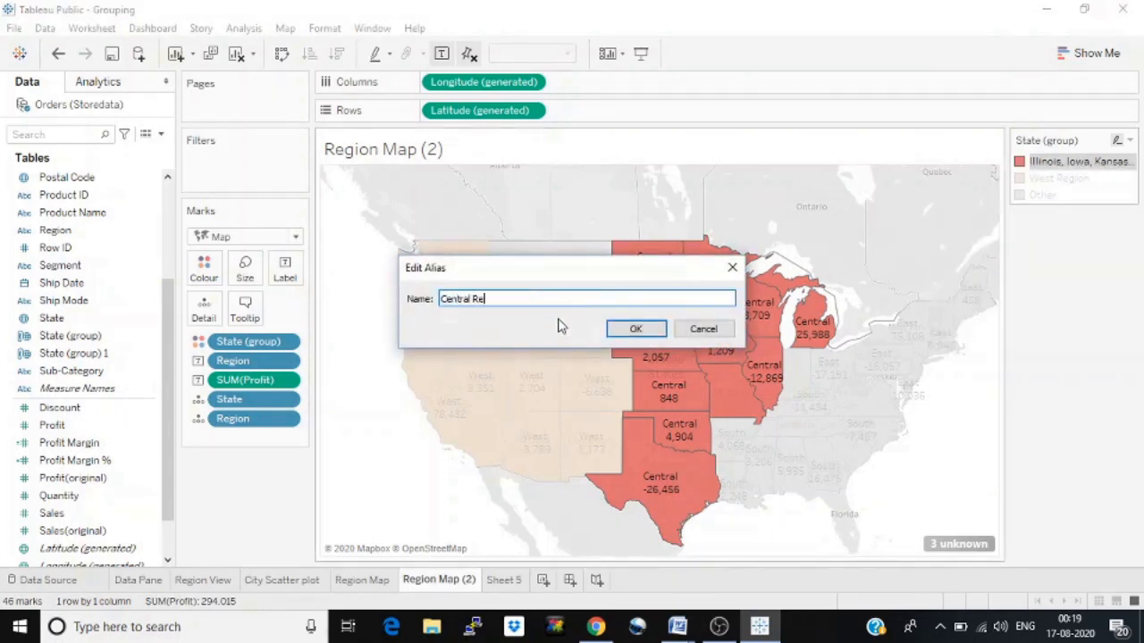
{"action": "left_click", "coordinate": [635, 329]}
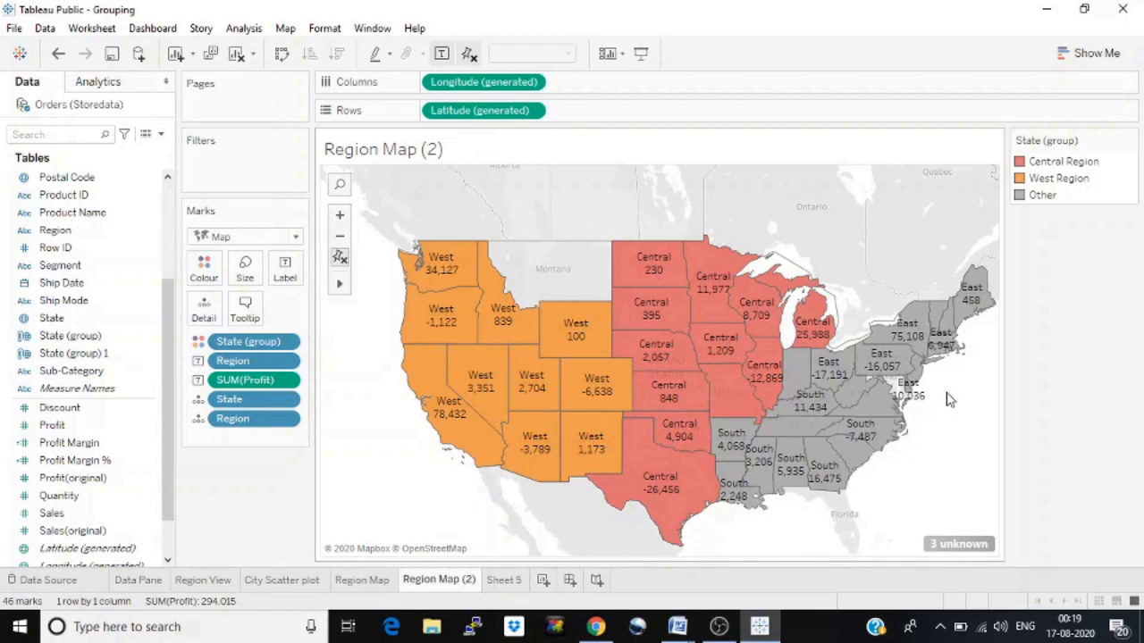
Step: Select the eleven southern states on the map, from Arkansas and Louisiana across to Virginia and West Virginia, and group them
{"action": "left_click_drag", "start_coordinate": [927, 436], "coordinate": [748, 500]}
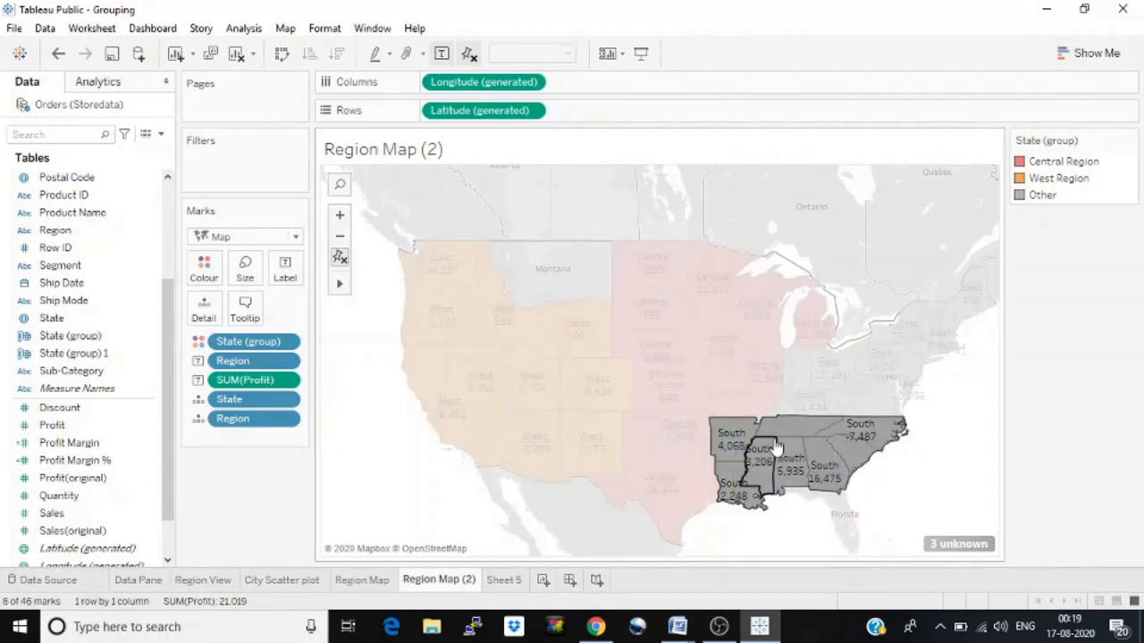
{"action": "left_click", "coordinate": [809, 400], "text": "ctrl"}
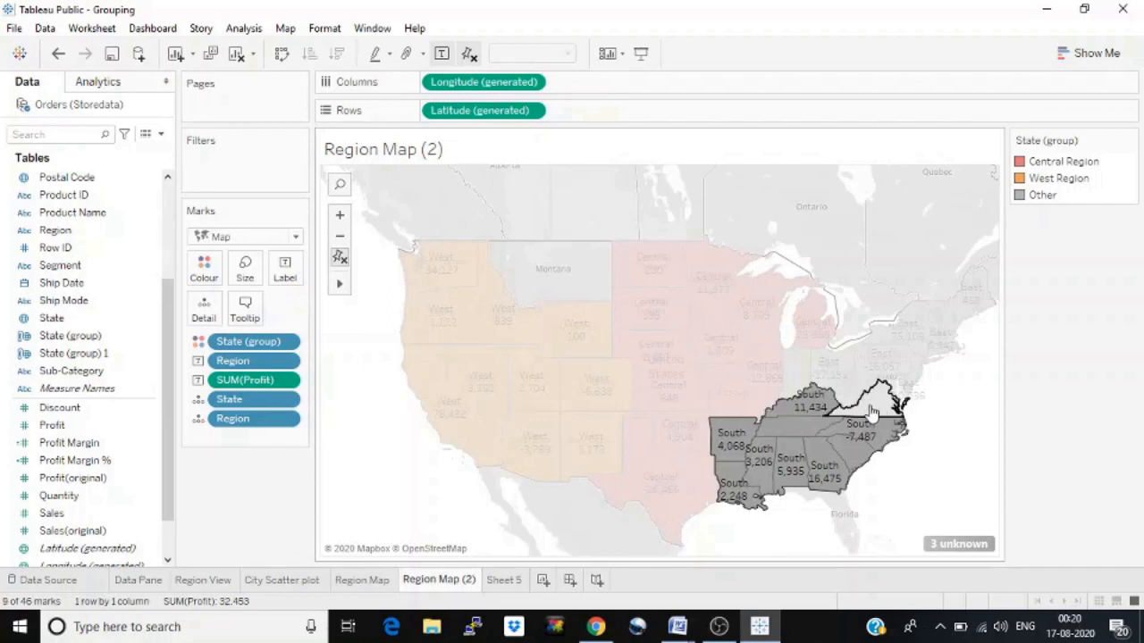
{"action": "left_click", "coordinate": [873, 411], "text": "ctrl"}
{"action": "left_click", "coordinate": [906, 394], "text": "ctrl"}
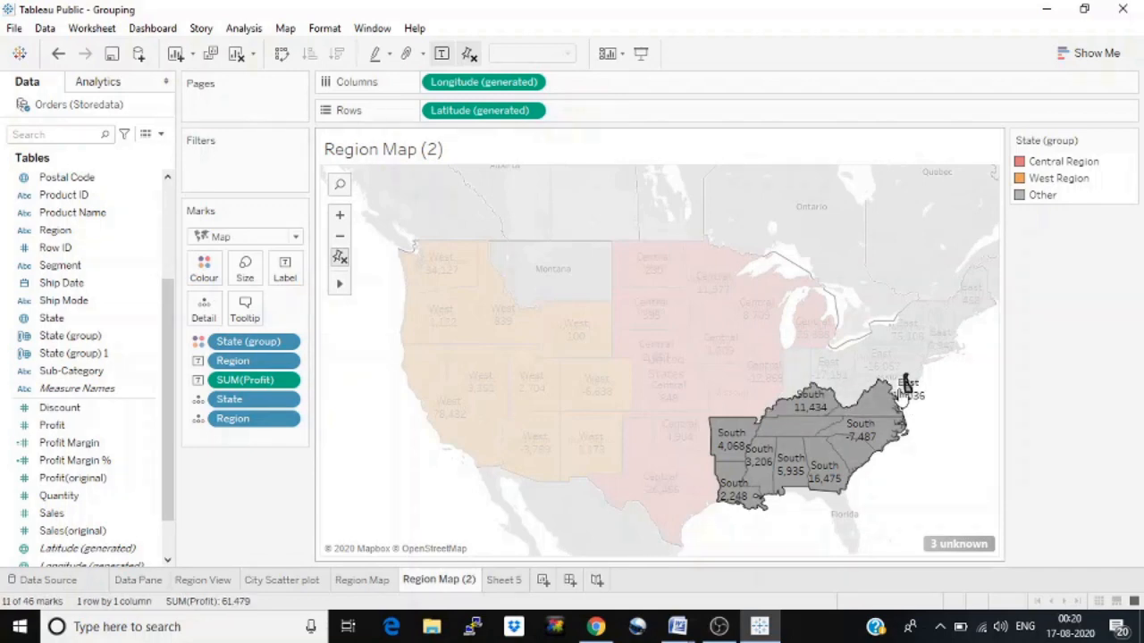
{"action": "left_click", "coordinate": [905, 392], "text": "ctrl"}
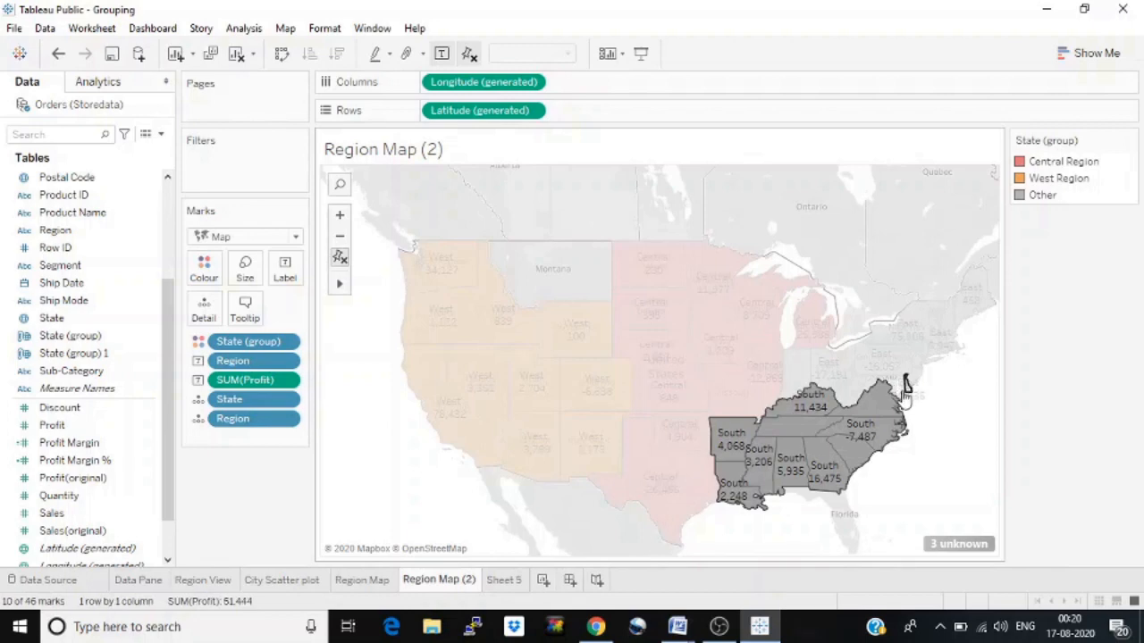
{"action": "left_click", "coordinate": [850, 391], "text": "ctrl"}
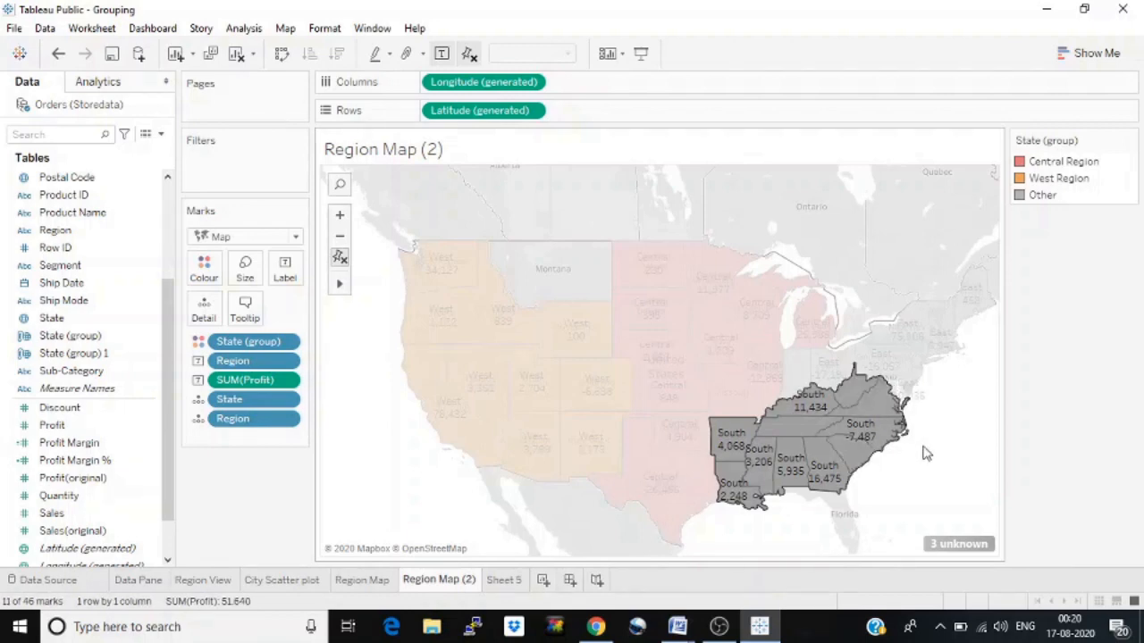
{"action": "right_click", "coordinate": [810, 431]}
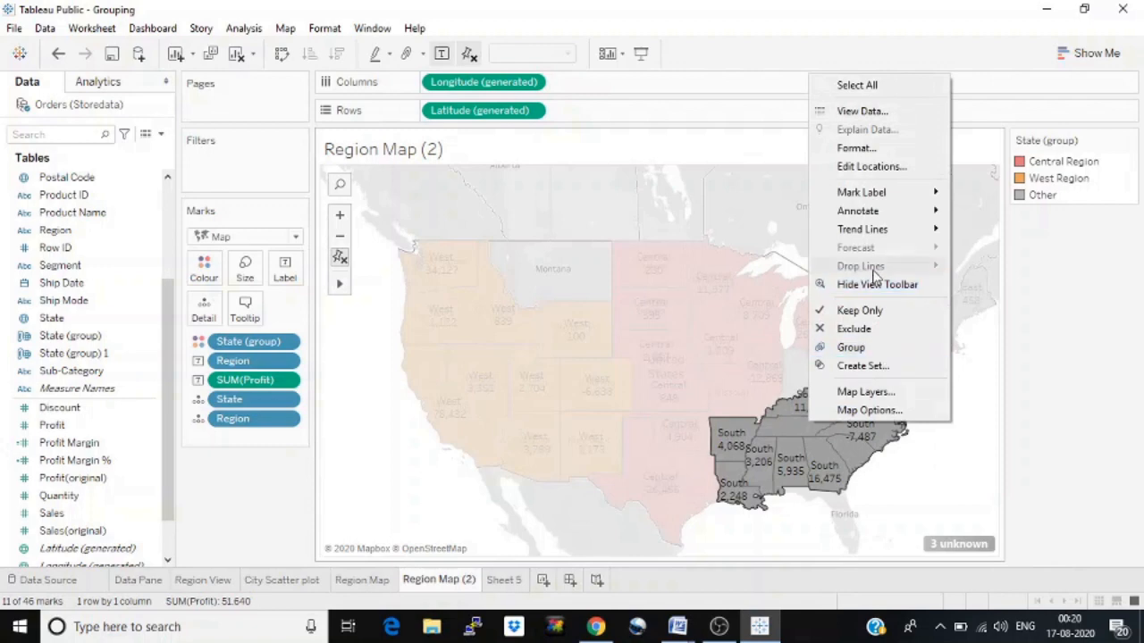
{"action": "left_click", "coordinate": [858, 347]}
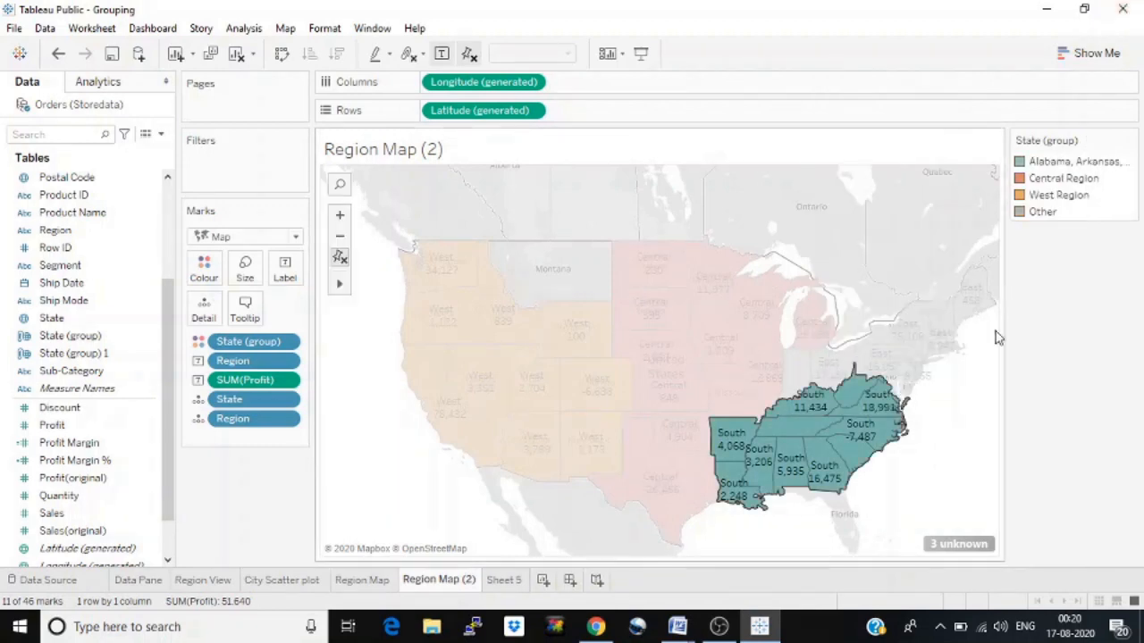
Step: Set the alias of the Alabama, Arkansas, Georgia group in State (group) to South Region
{"action": "right_click", "coordinate": [1088, 167]}
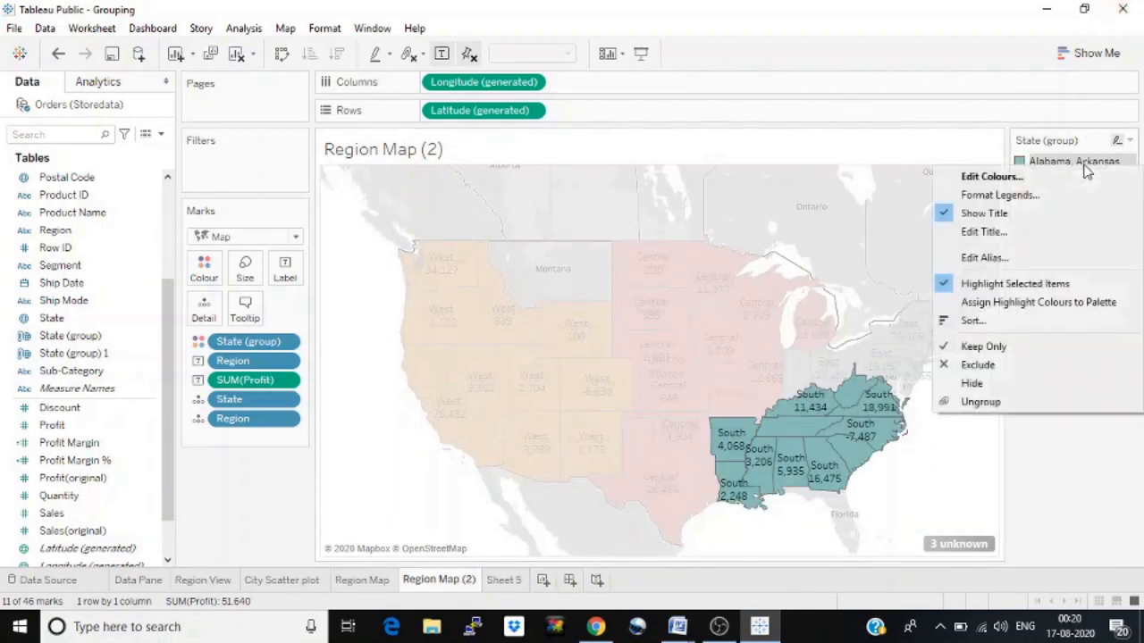
{"action": "left_click", "coordinate": [1001, 261]}
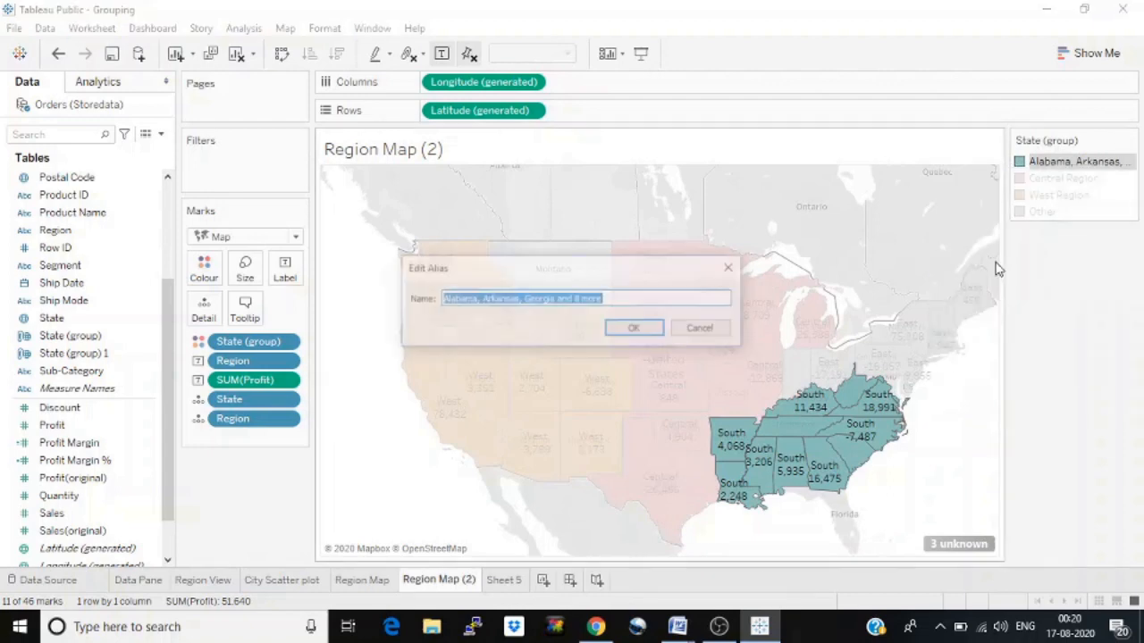
{"action": "type", "text": "So"}
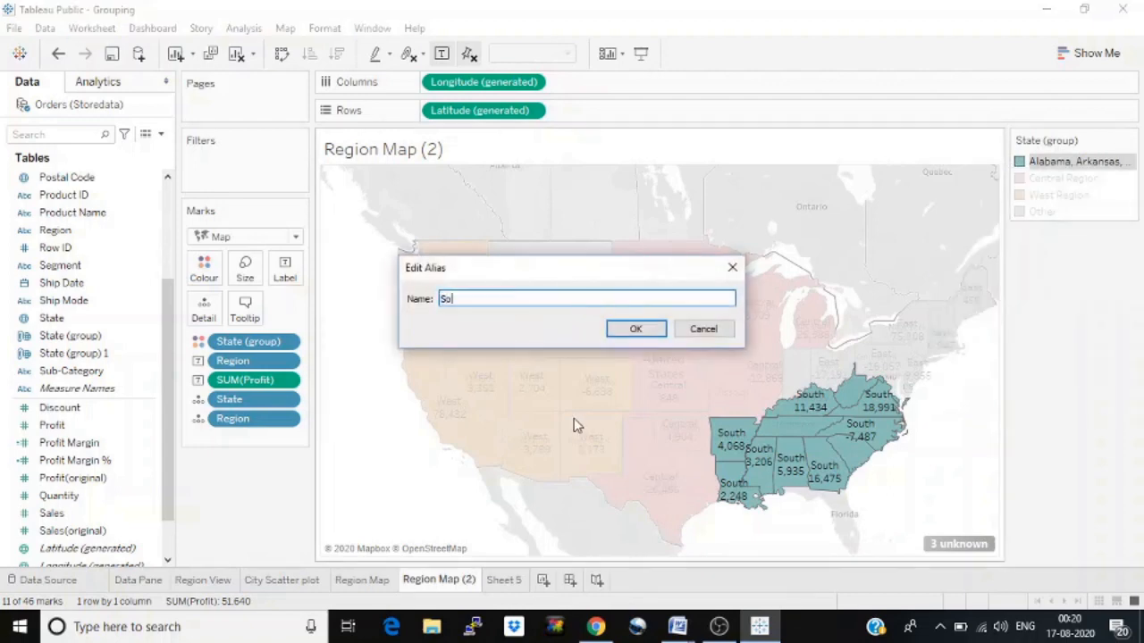
{"action": "type", "text": "uth Region"}
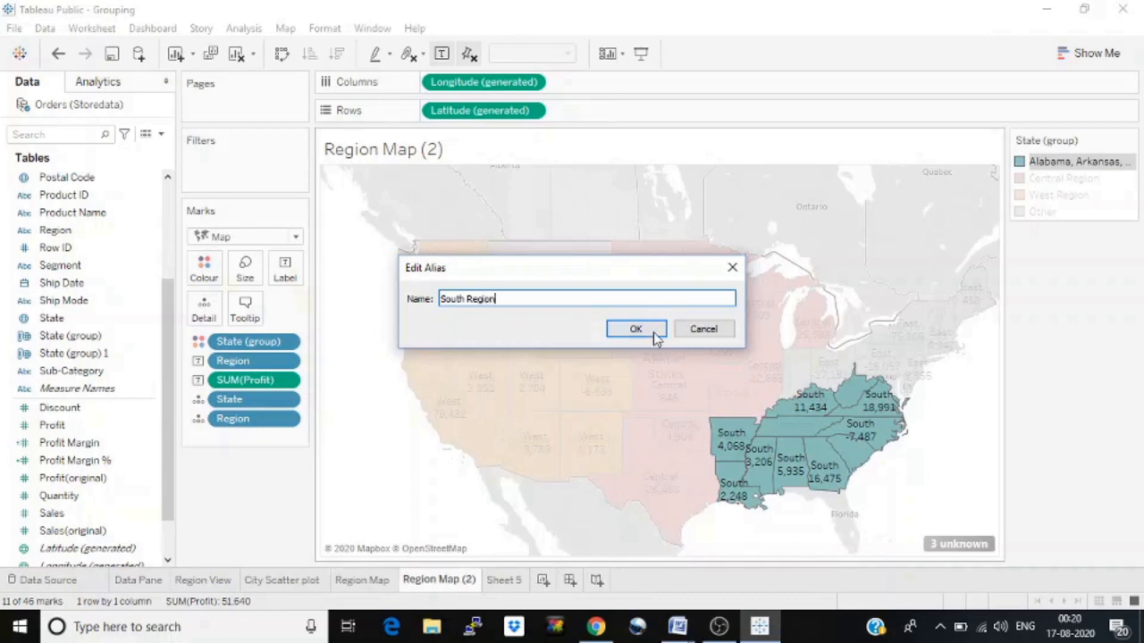
{"action": "left_click", "coordinate": [635, 329]}
Step: Select the twelve eastern states on the map, from Maine down to Delaware plus Ohio and Indiana, and group them
{"action": "left_click_drag", "start_coordinate": [992, 241], "coordinate": [862, 363]}
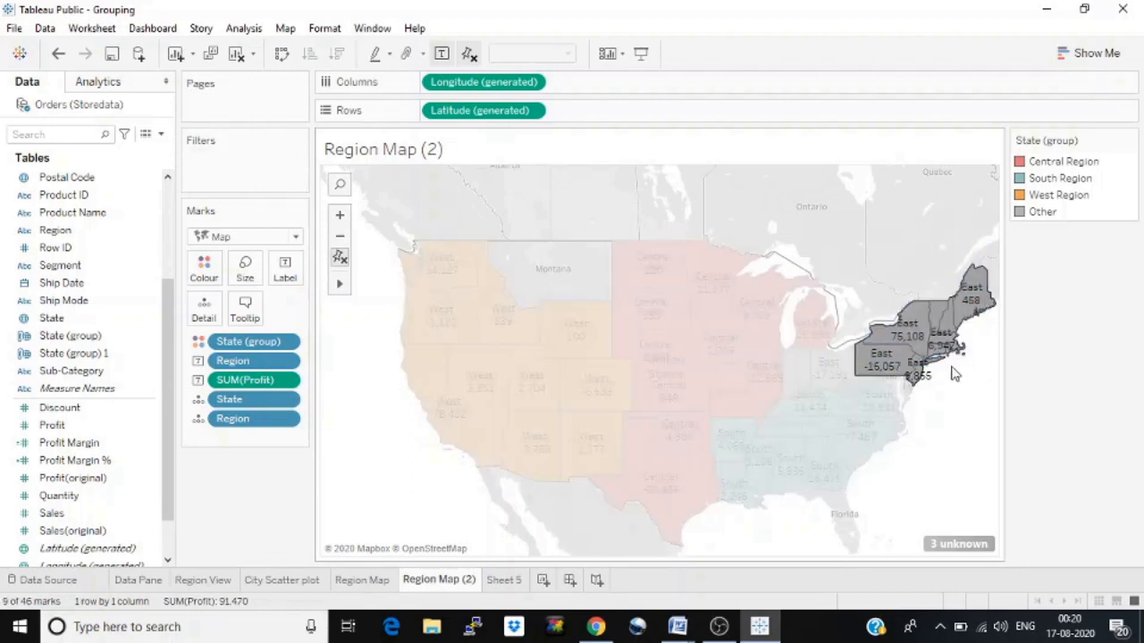
{"action": "left_click", "coordinate": [910, 407], "text": "ctrl"}
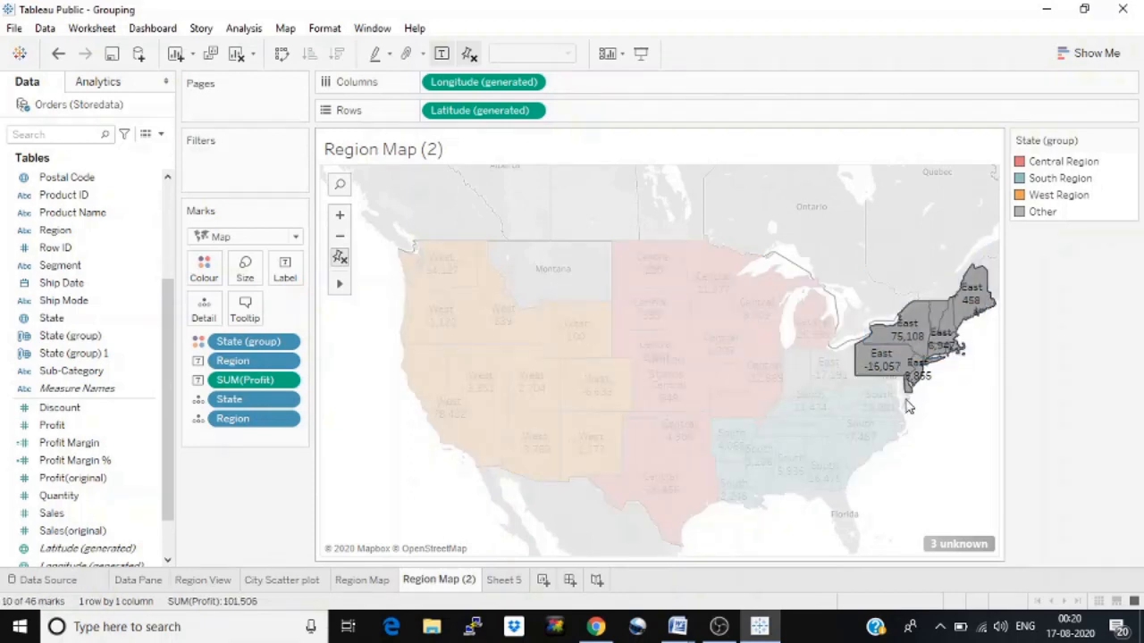
{"action": "scroll", "coordinate": [908, 404], "scroll_direction": "up", "scroll_amount": 3}
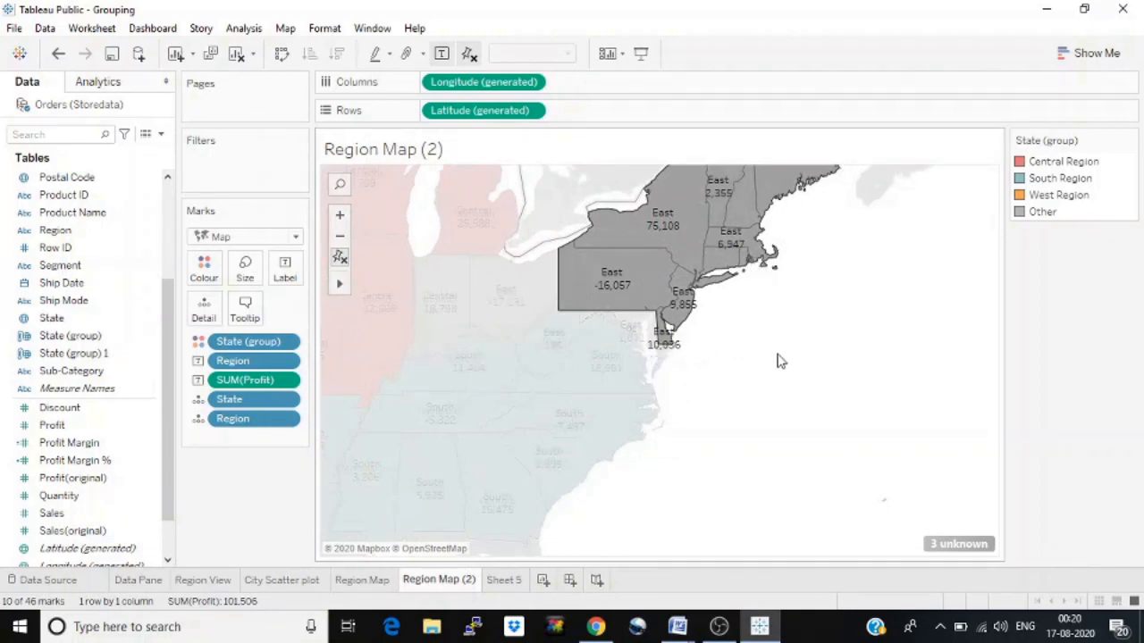
{"action": "scroll", "coordinate": [835, 353], "scroll_direction": "down", "scroll_amount": 4}
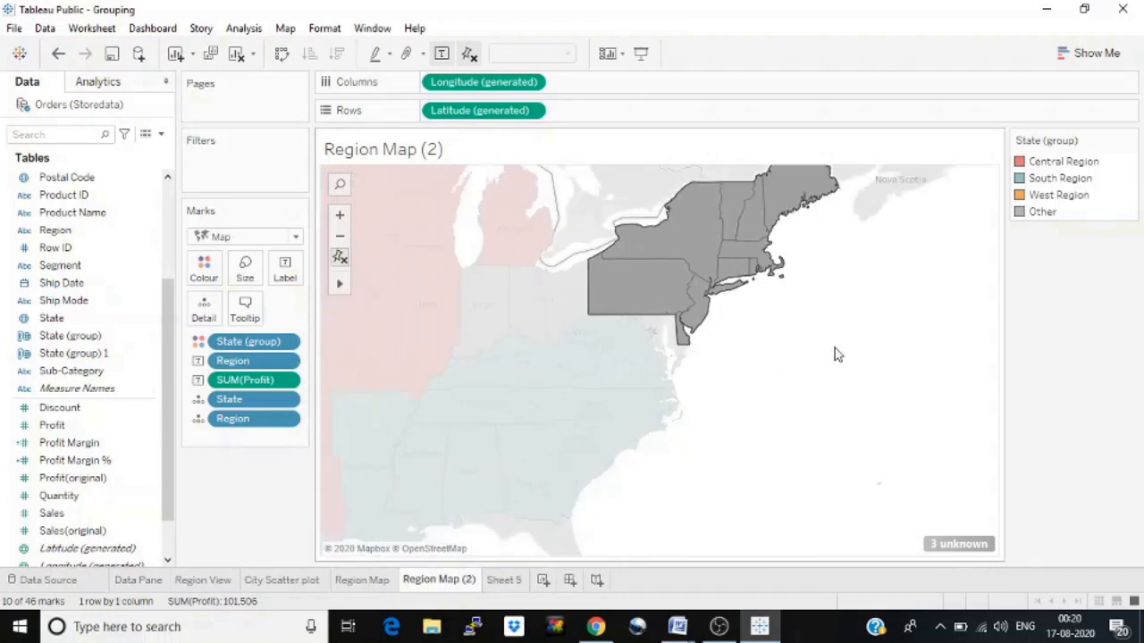
{"action": "scroll", "coordinate": [835, 355], "scroll_direction": "down", "scroll_amount": 1}
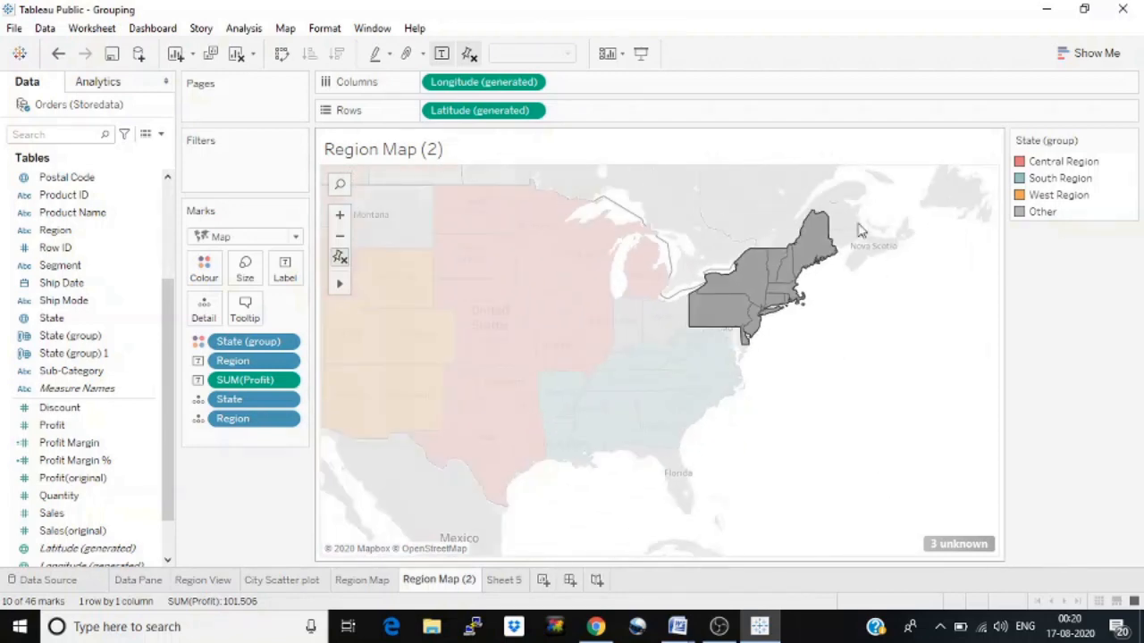
{"action": "right_click", "coordinate": [811, 254]}
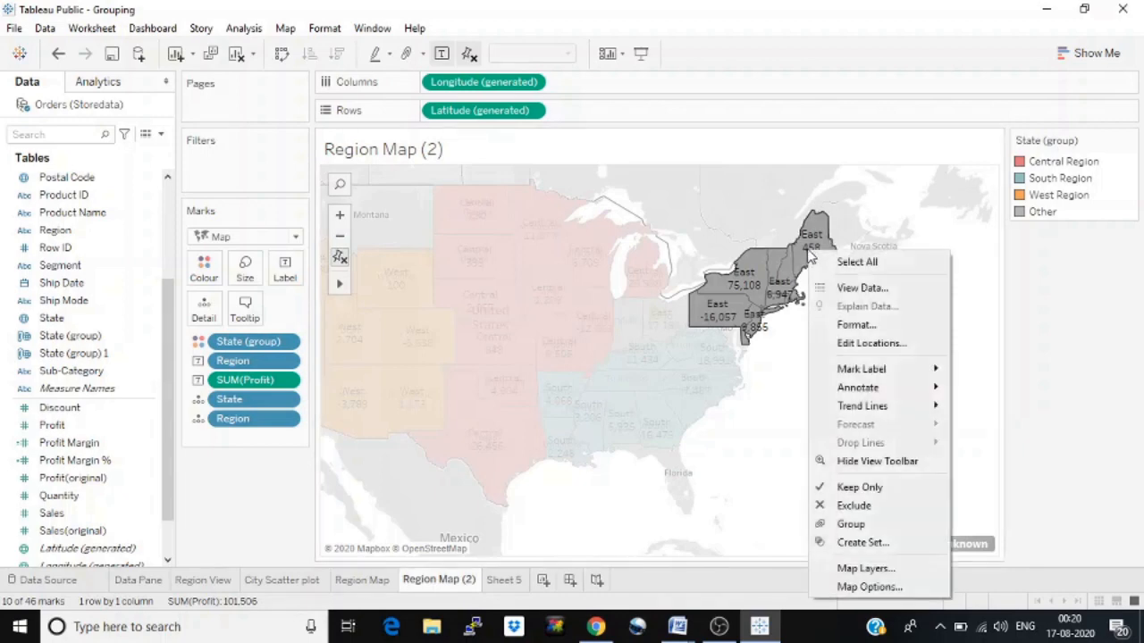
{"action": "left_click", "coordinate": [658, 337]}
{"action": "left_click", "coordinate": [651, 326], "text": "ctrl"}
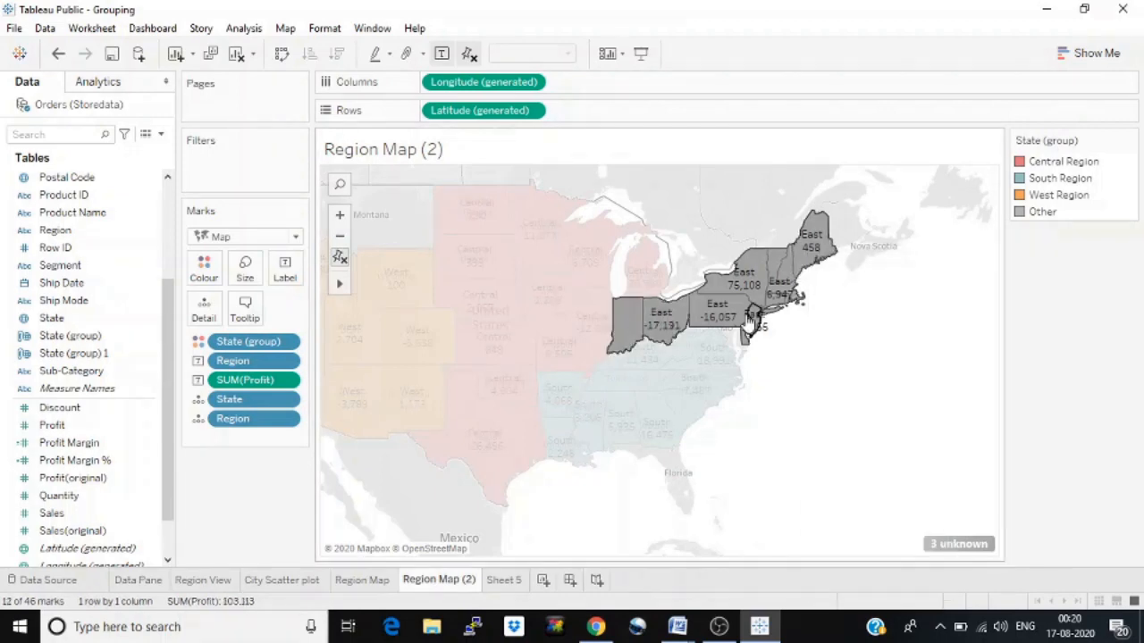
{"action": "right_click", "coordinate": [755, 281]}
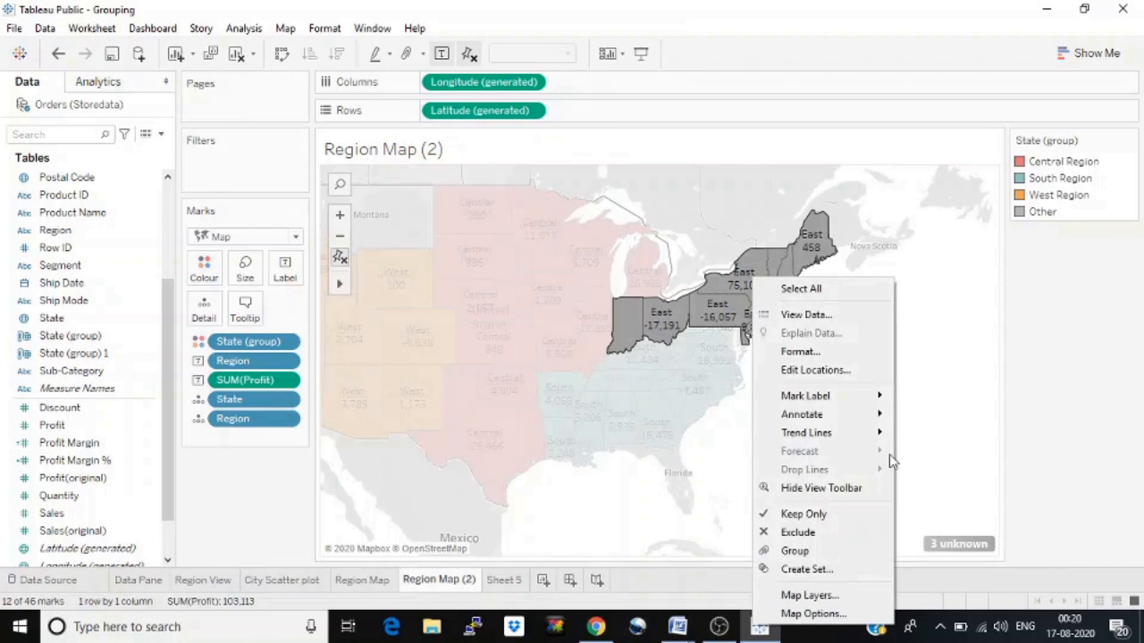
{"action": "left_click", "coordinate": [794, 552]}
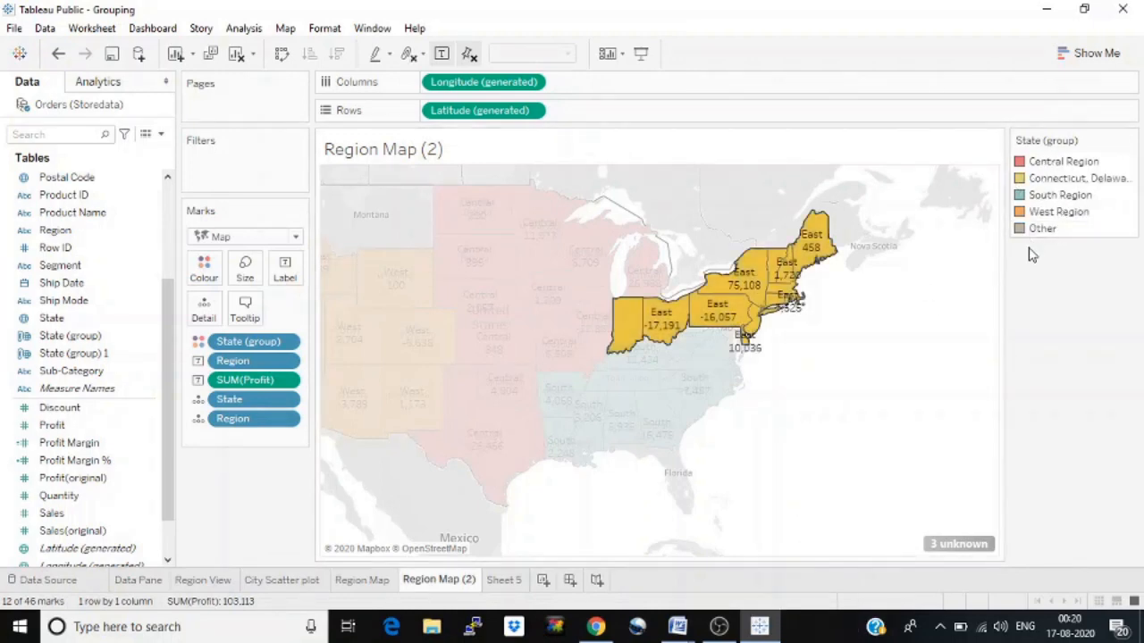
Step: Set the alias of the Connecticut, Delaware, Indiana group in State (group) to East Region
{"action": "right_click", "coordinate": [1071, 183]}
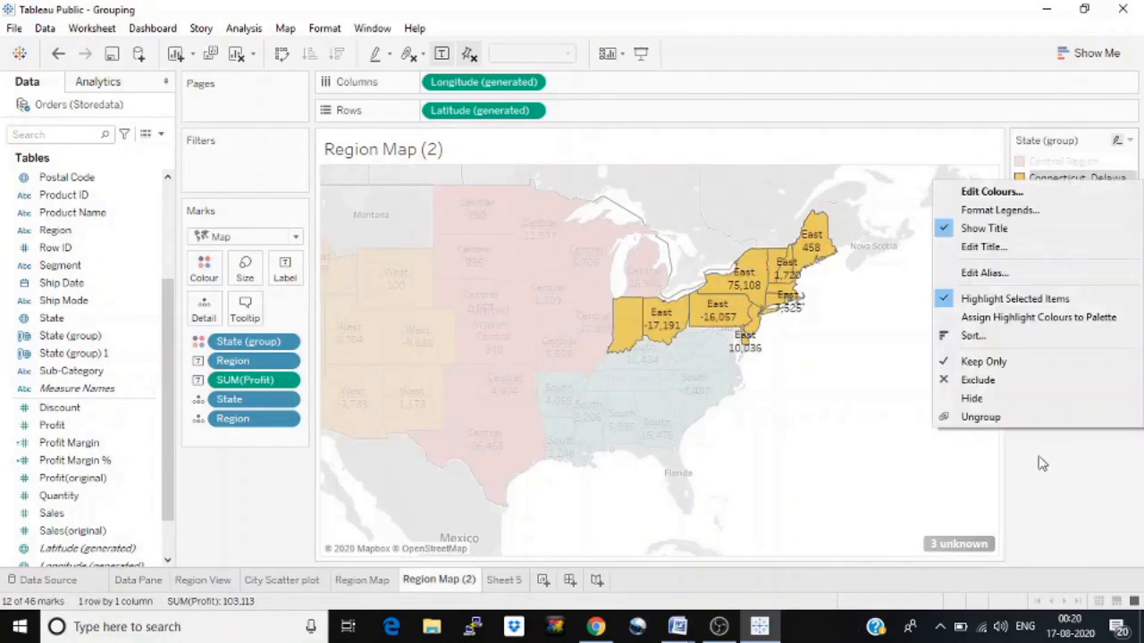
{"action": "left_click", "coordinate": [1002, 276]}
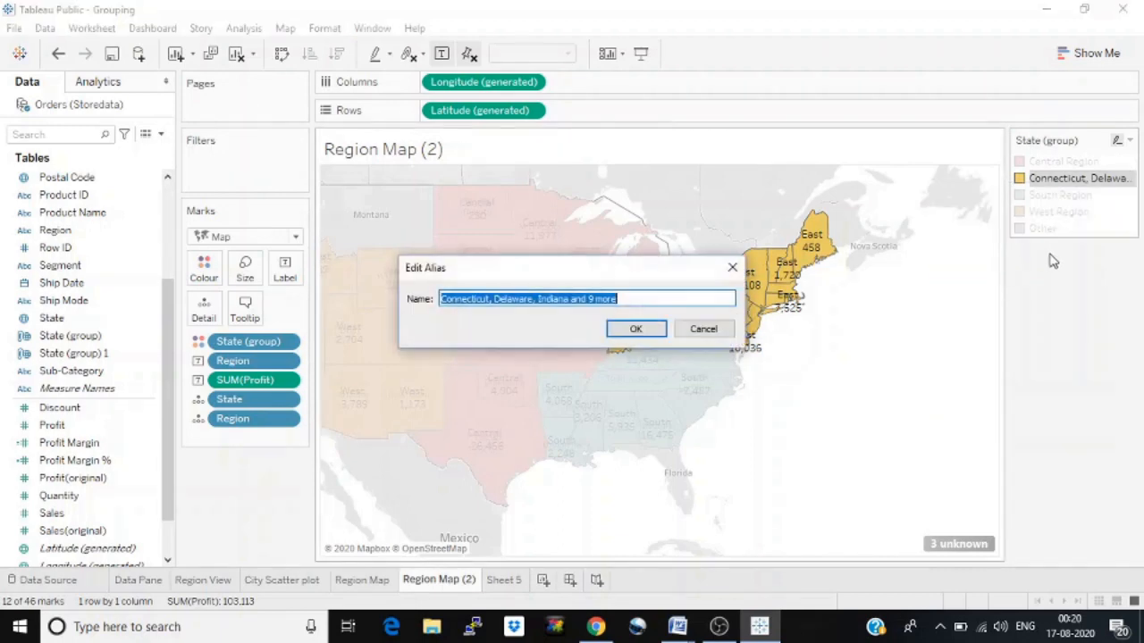
{"action": "type", "text": "East Region"}
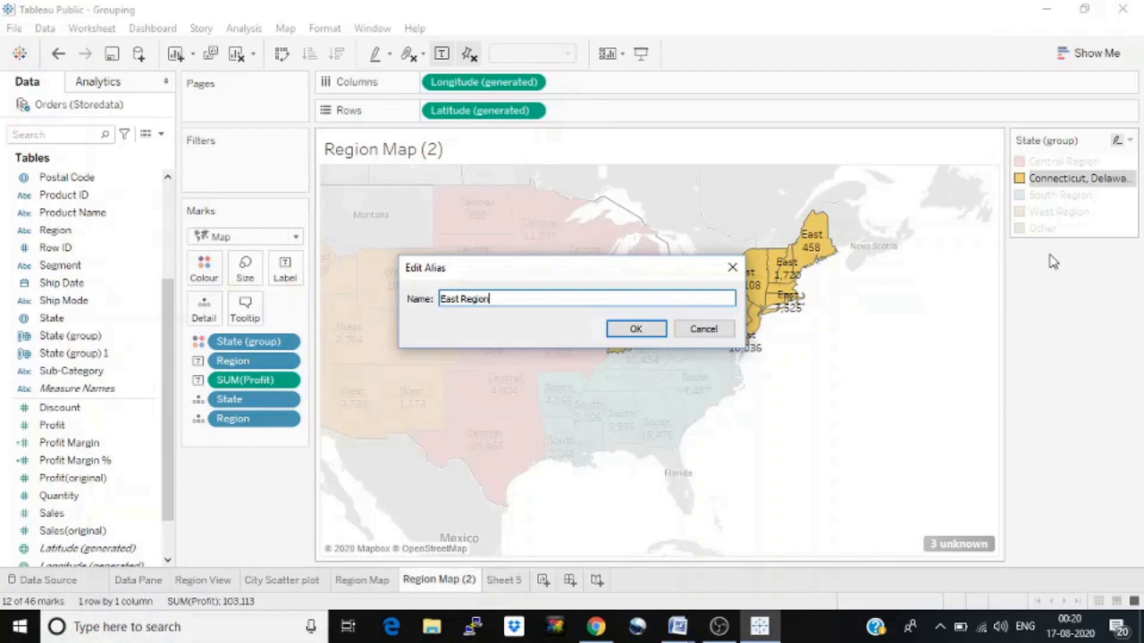
{"action": "left_click", "coordinate": [635, 329]}
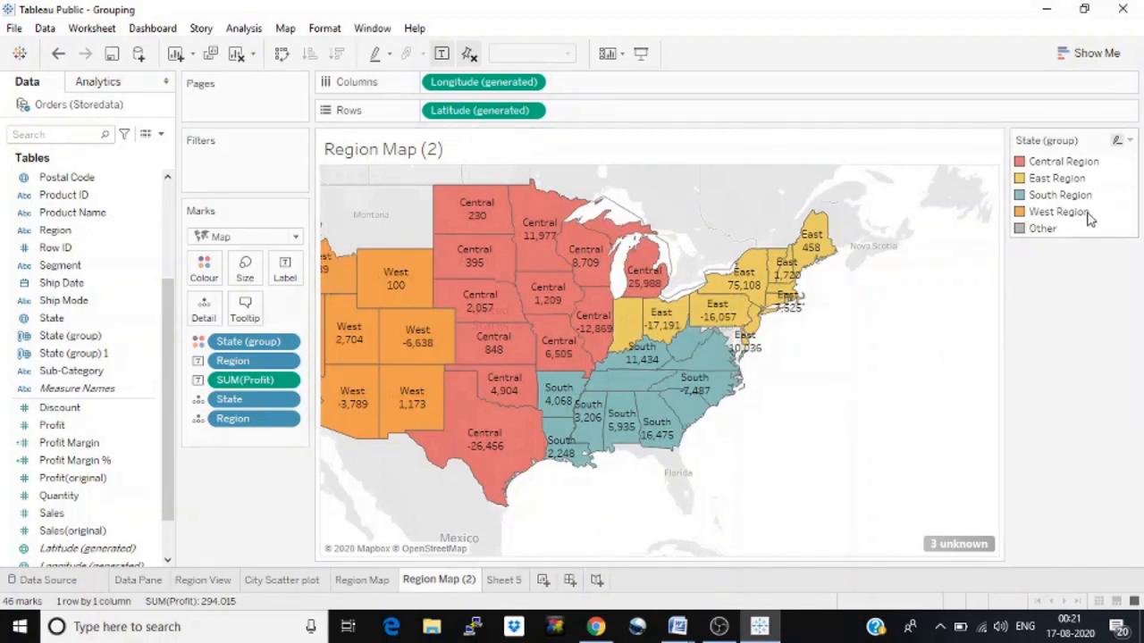
Step: Open the State (group) field for editing, expand its Other group and turn off Include 'Other'
{"action": "right_click", "coordinate": [1043, 230]}
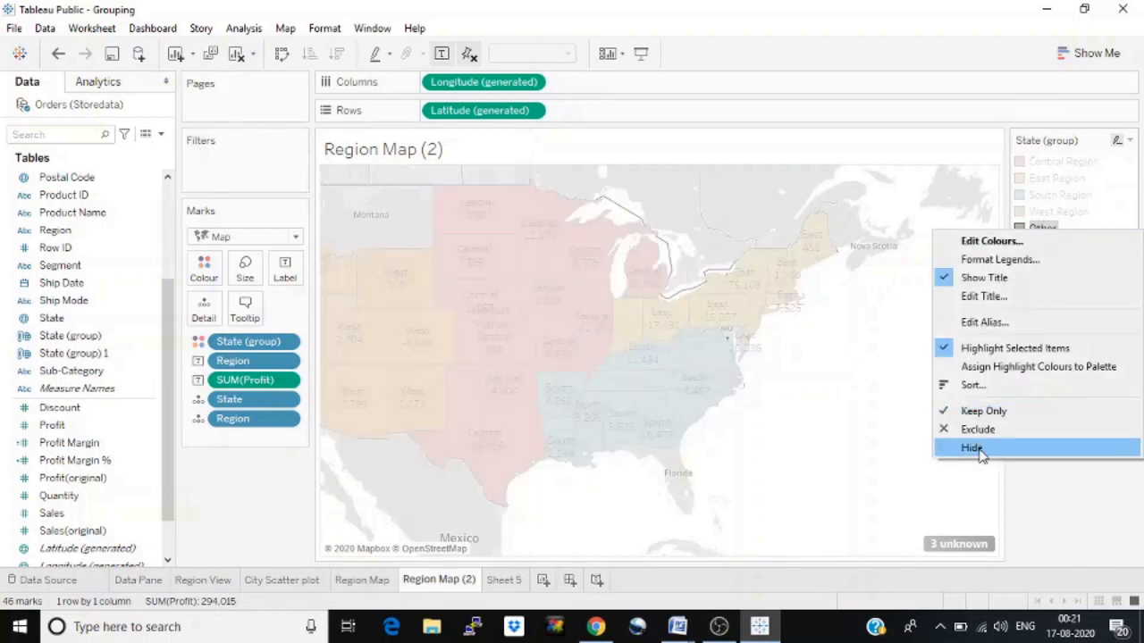
{"action": "left_click", "coordinate": [886, 449]}
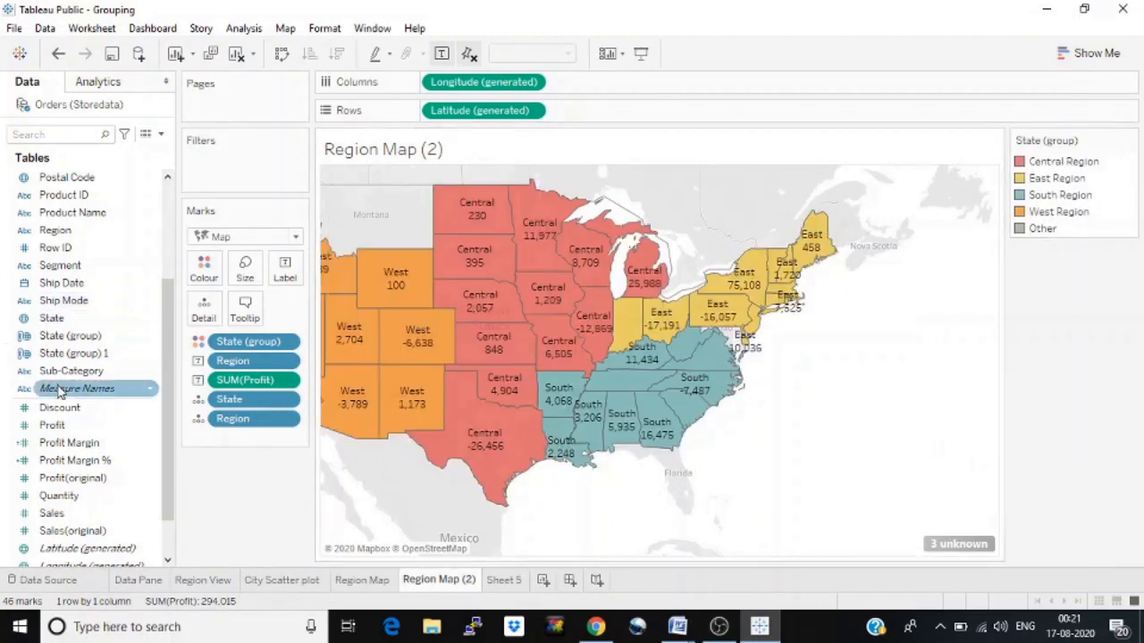
{"action": "left_click", "coordinate": [150, 338]}
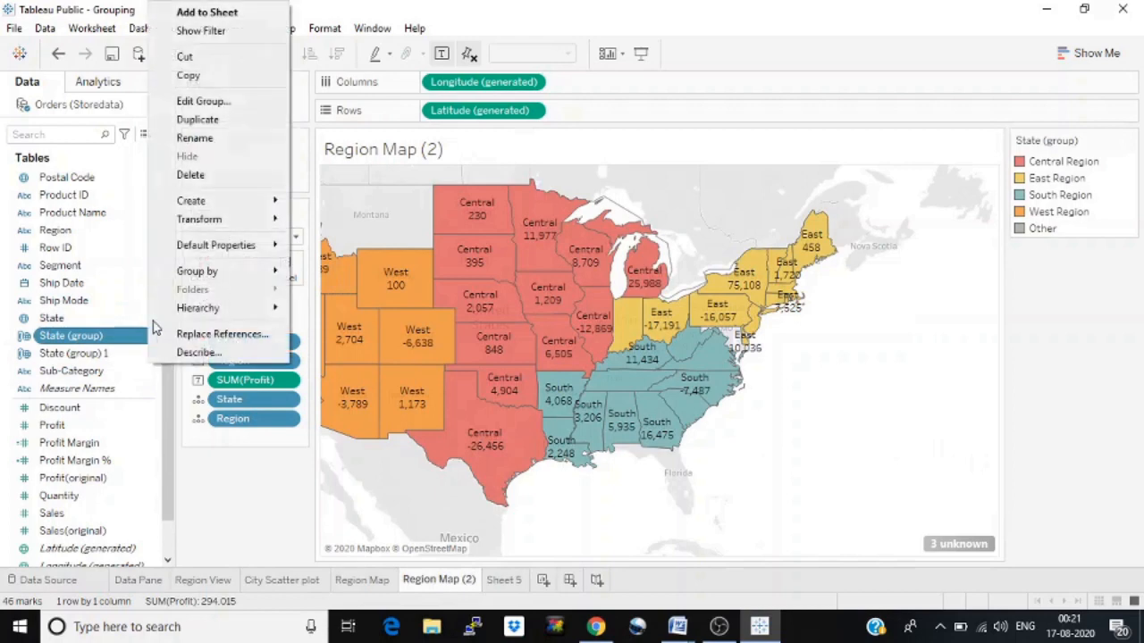
{"action": "left_click", "coordinate": [219, 103]}
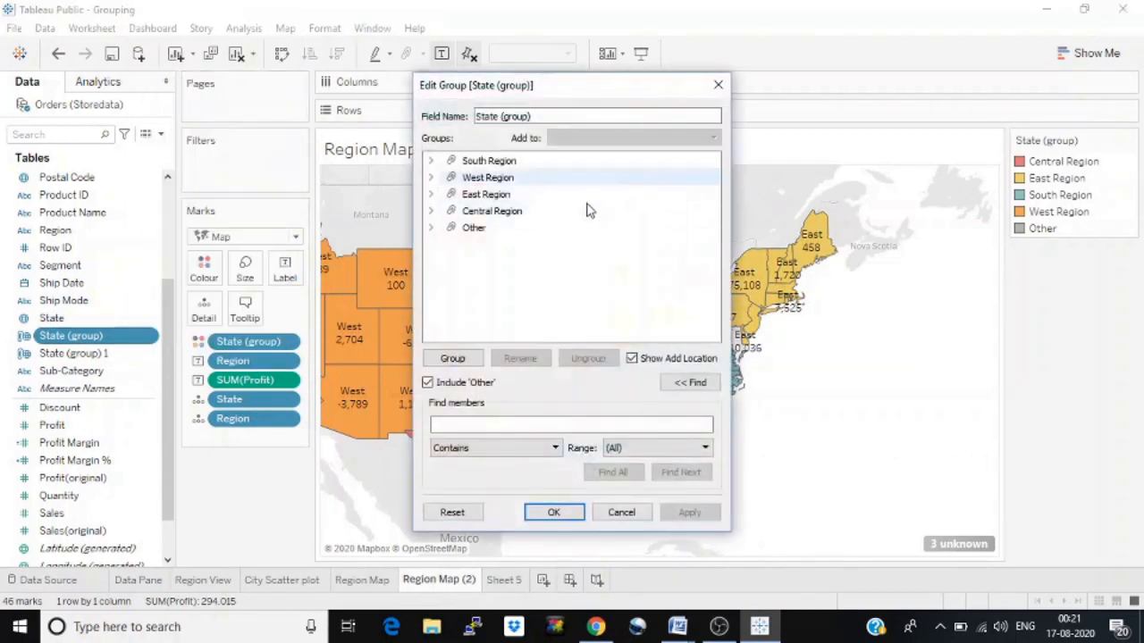
{"action": "left_click", "coordinate": [431, 227]}
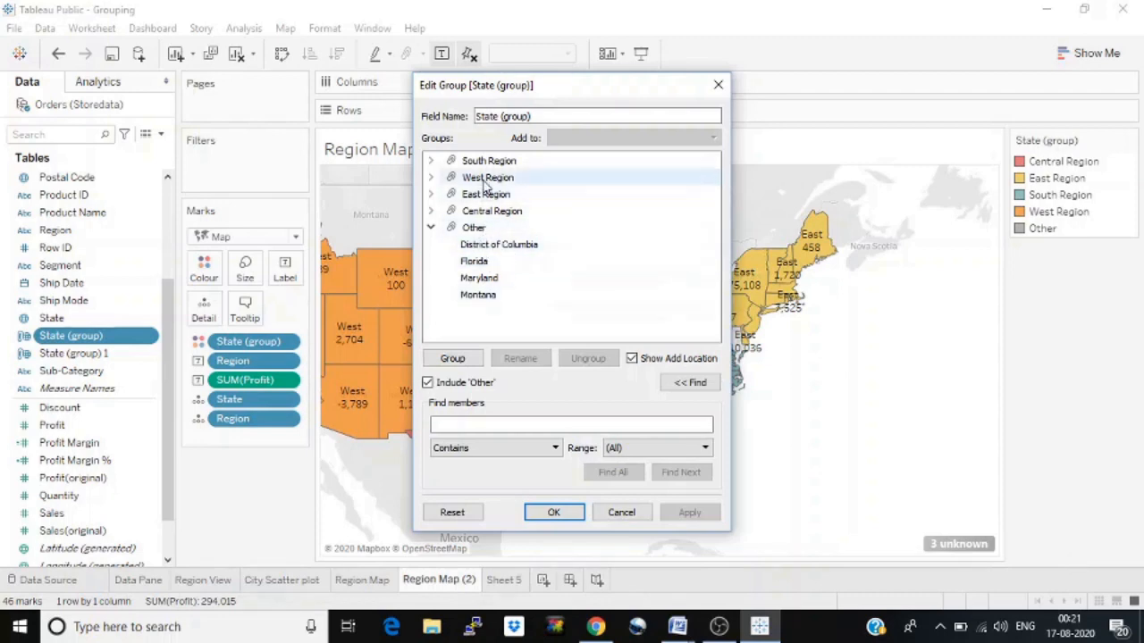
{"action": "left_click", "coordinate": [428, 382]}
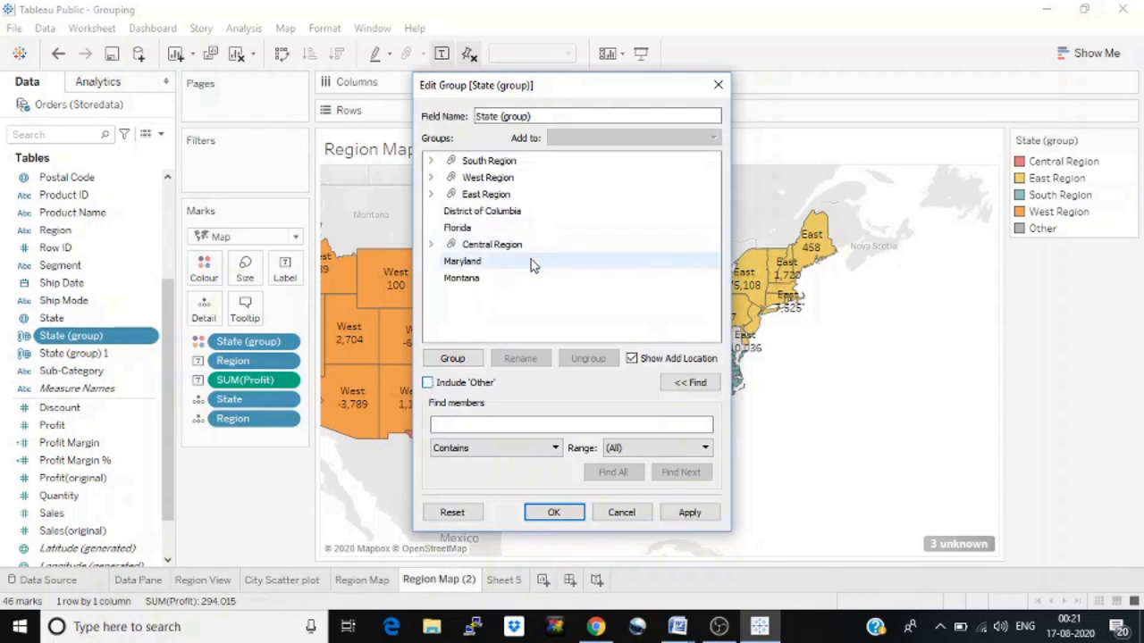
Step: Move the ungrouped states Maryland and Montana into the Central Region group
{"action": "left_click", "coordinate": [471, 260]}
{"action": "left_click", "coordinate": [471, 280], "text": "ctrl"}
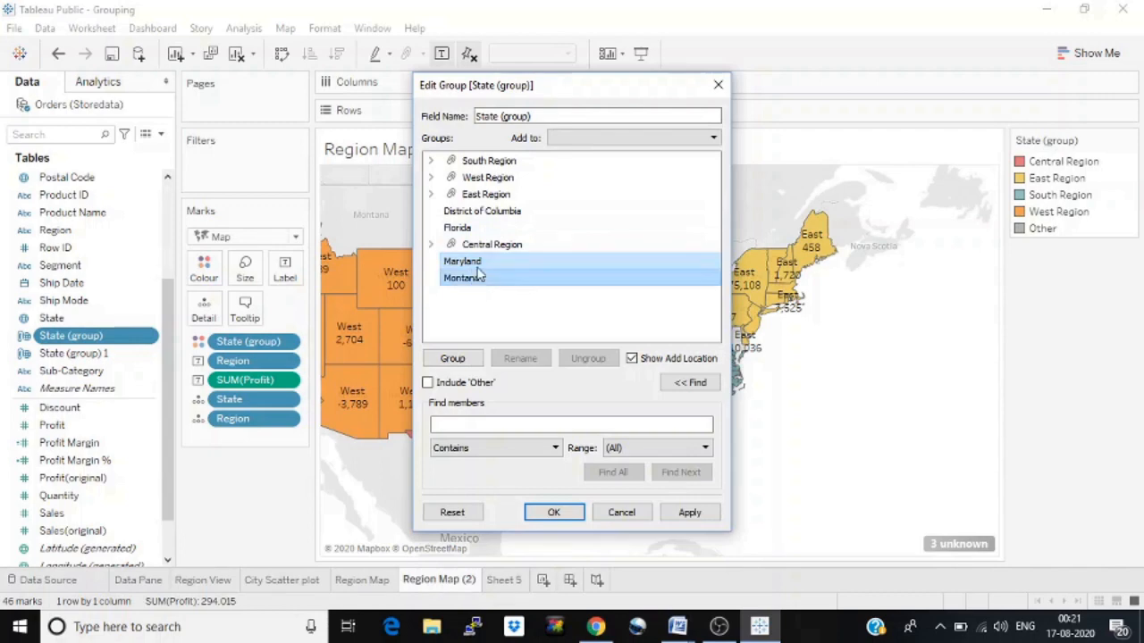
{"action": "mouse_move", "coordinate": [480, 265]}
{"action": "left_mouse_down"}
{"action": "mouse_move", "coordinate": [482, 247]}
{"action": "mouse_move", "coordinate": [493, 250]}
{"action": "left_mouse_up"}
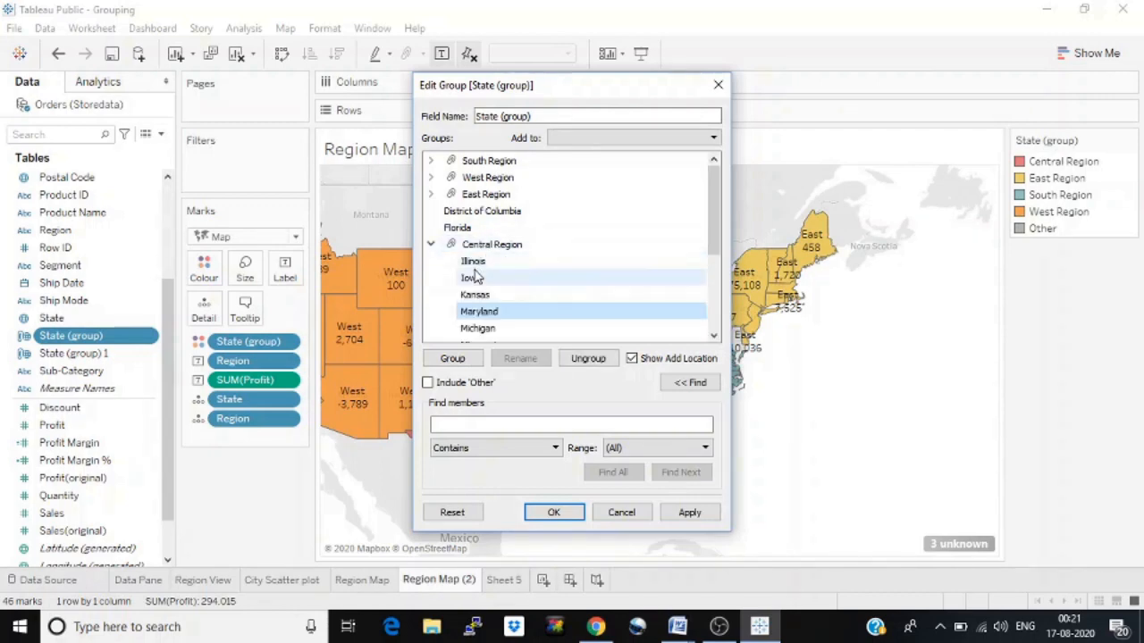
{"action": "left_click", "coordinate": [434, 246]}
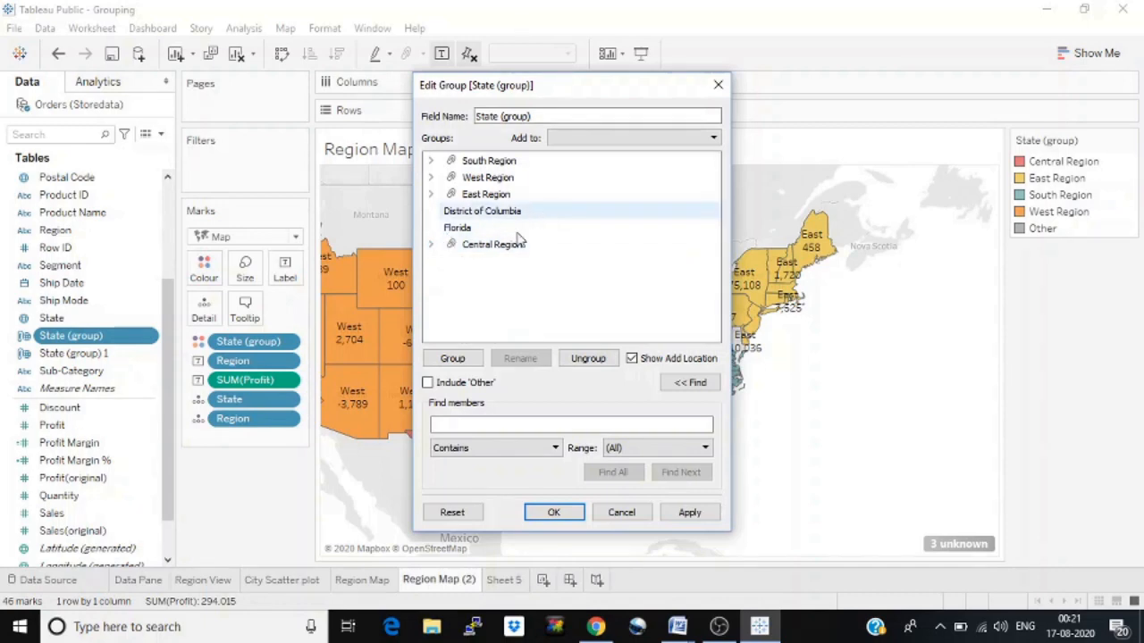
Step: Move the ungrouped members District of Columbia and Florida into the East Region group
{"action": "left_click", "coordinate": [471, 229]}
{"action": "left_click", "coordinate": [471, 218], "text": "ctrl"}
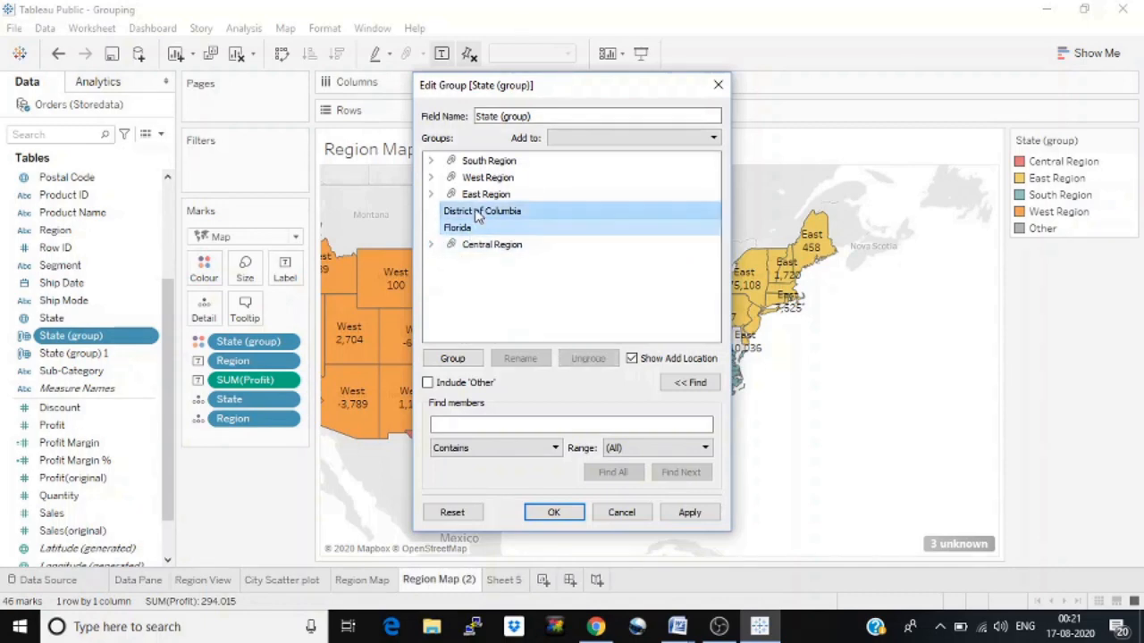
{"action": "left_click_drag", "start_coordinate": [473, 221], "coordinate": [485, 201]}
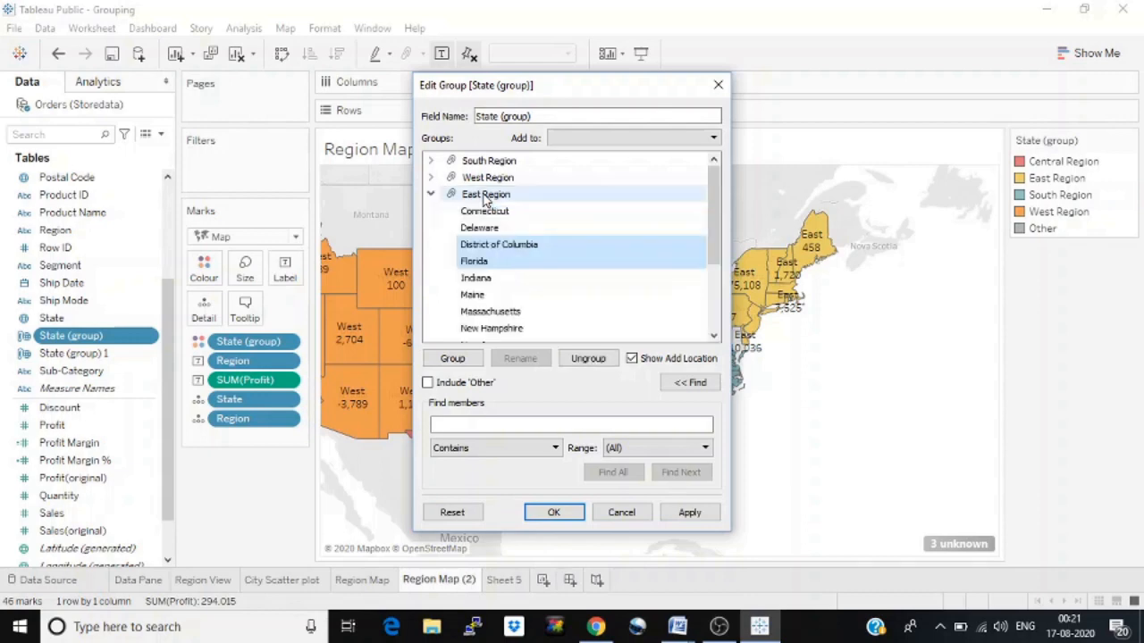
Step: Collapse the East Region group and confirm the State (group) edits so they take effect on the region map
{"action": "left_click", "coordinate": [431, 194]}
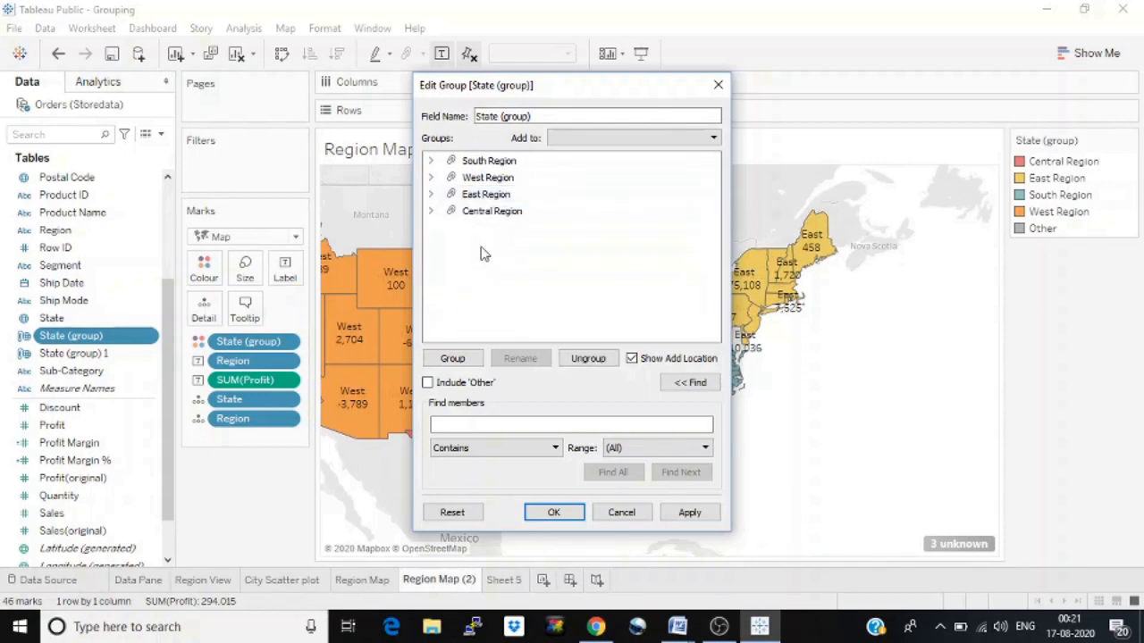
{"action": "left_click", "coordinate": [554, 512]}
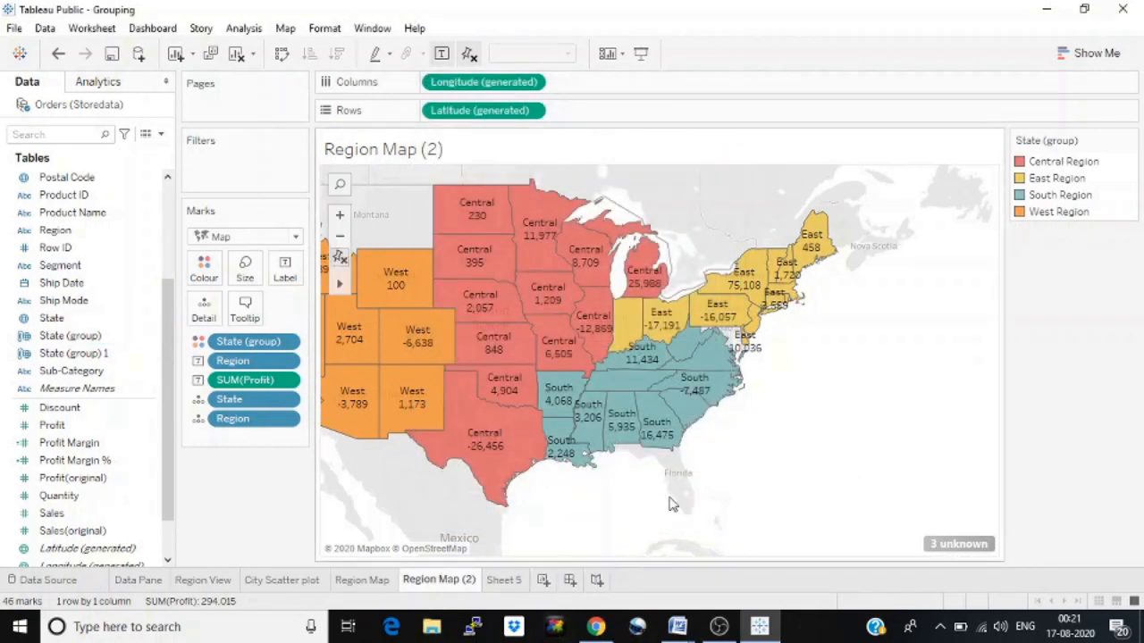
{"action": "left_click_drag", "start_coordinate": [752, 497], "coordinate": [878, 493]}
{"action": "left_click_drag", "start_coordinate": [416, 240], "coordinate": [555, 273]}
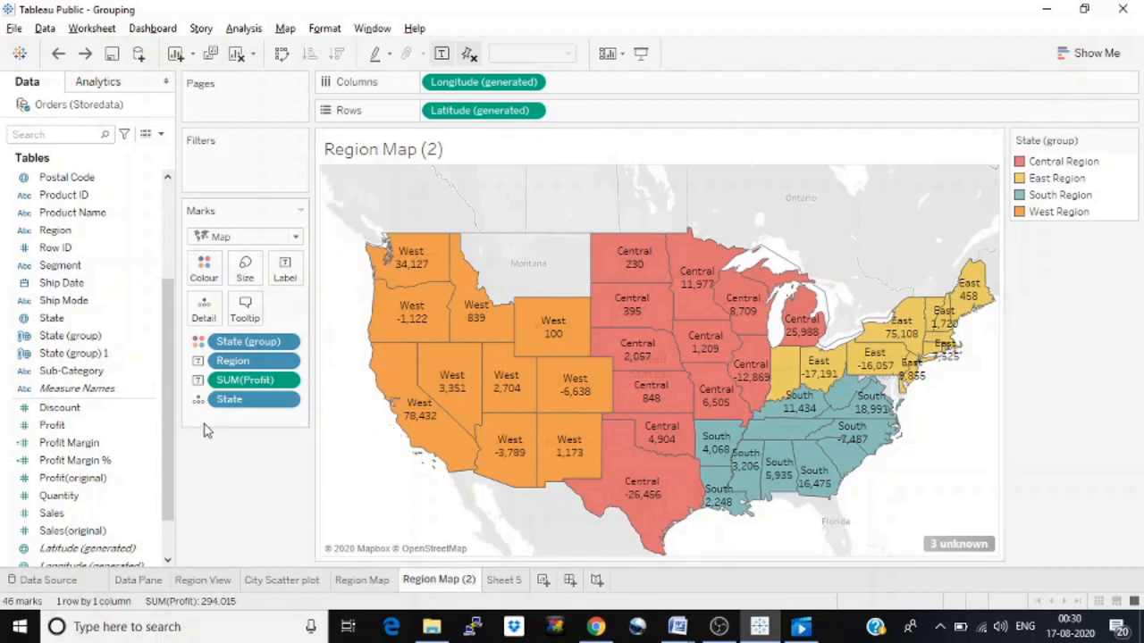
Step: Remove State and Region from the map's marks, and add State (group) as a label alongside the profit sum
{"action": "left_click_drag", "start_coordinate": [230, 404], "coordinate": [51, 403]}
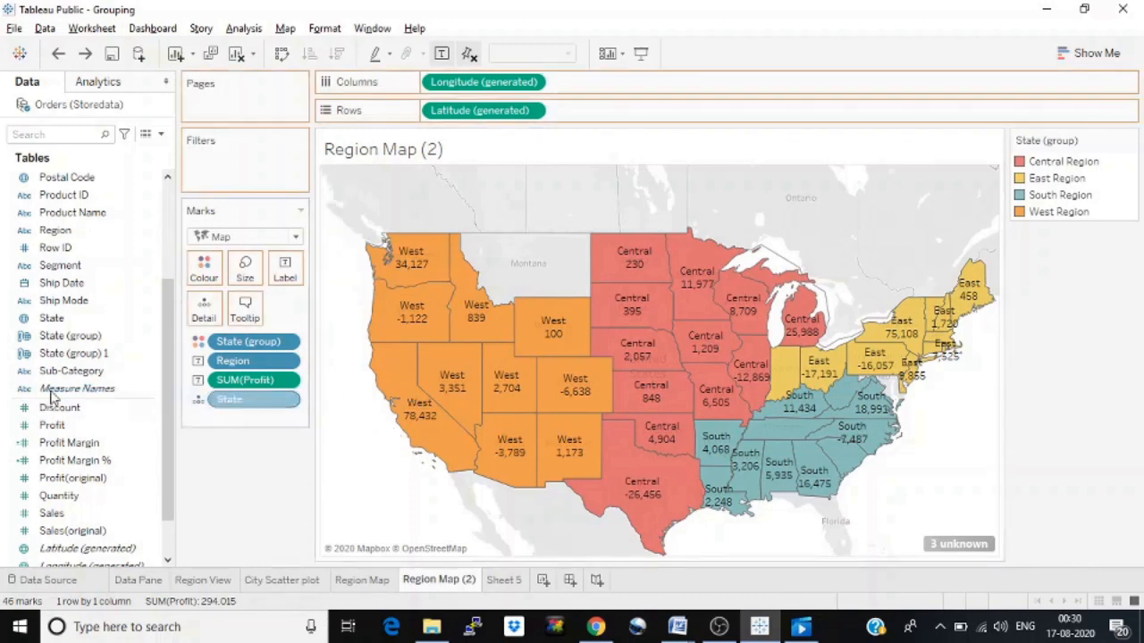
{"action": "left_click_drag", "start_coordinate": [234, 366], "coordinate": [79, 382]}
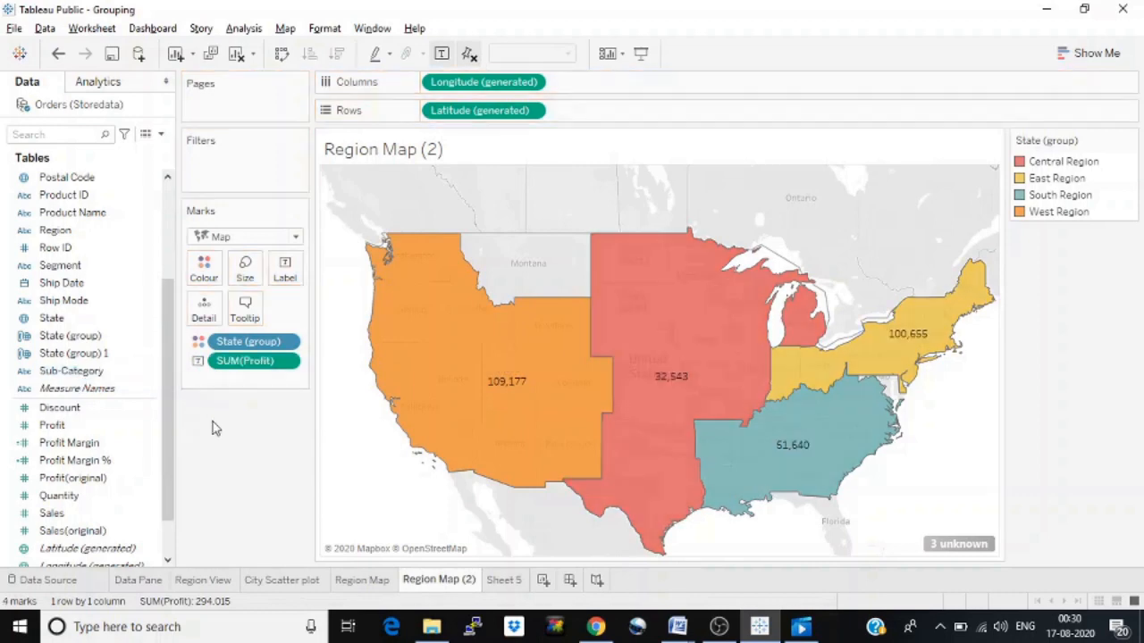
{"action": "left_click_drag", "start_coordinate": [234, 351], "coordinate": [284, 268]}
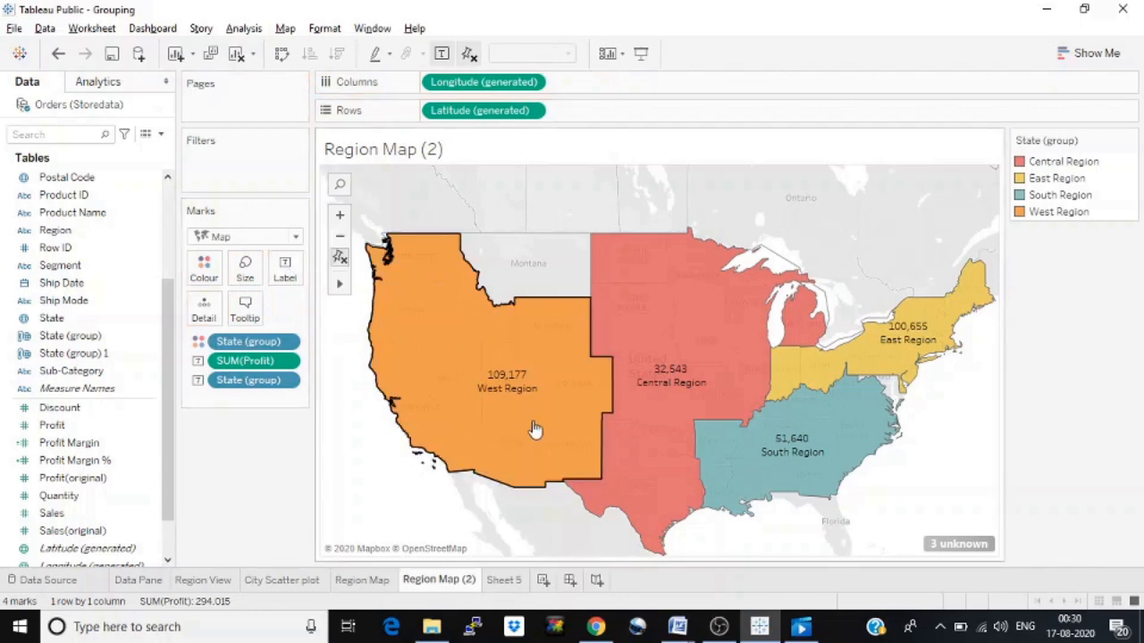